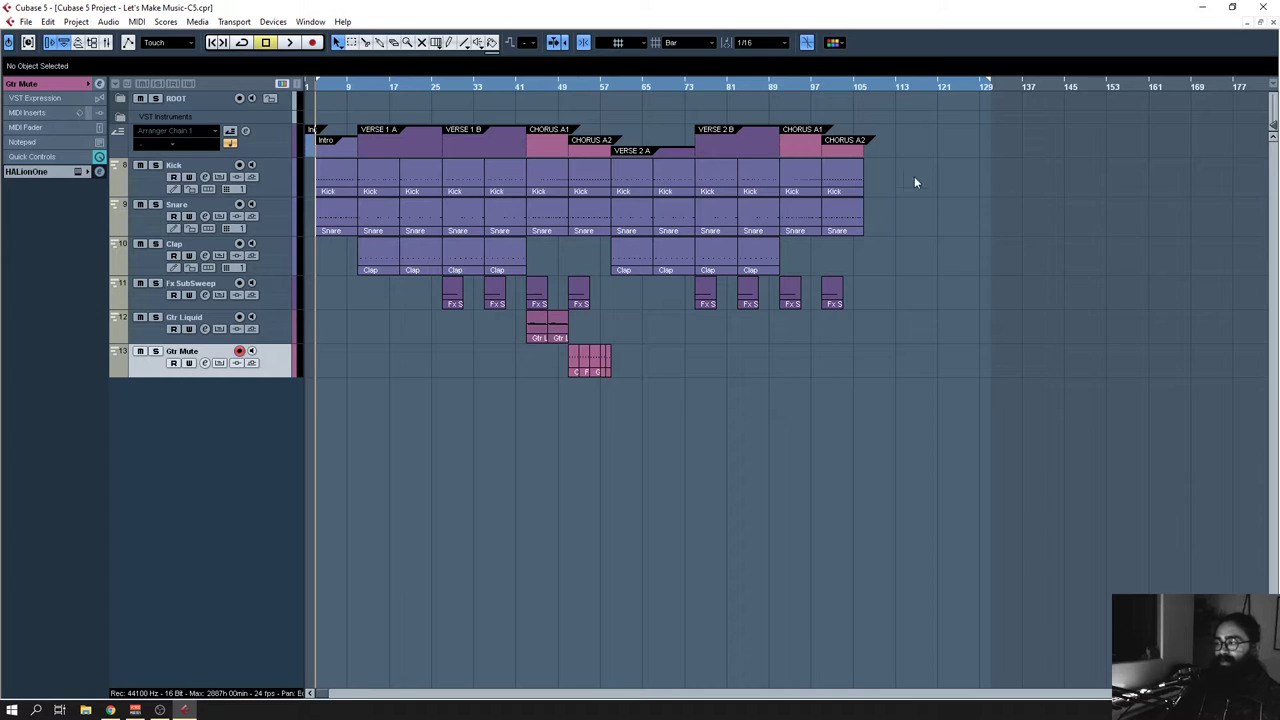
# Step: Set the left and right locators around all the events in the arrangement
pyautogui.hotkey('ctrl', 'a')
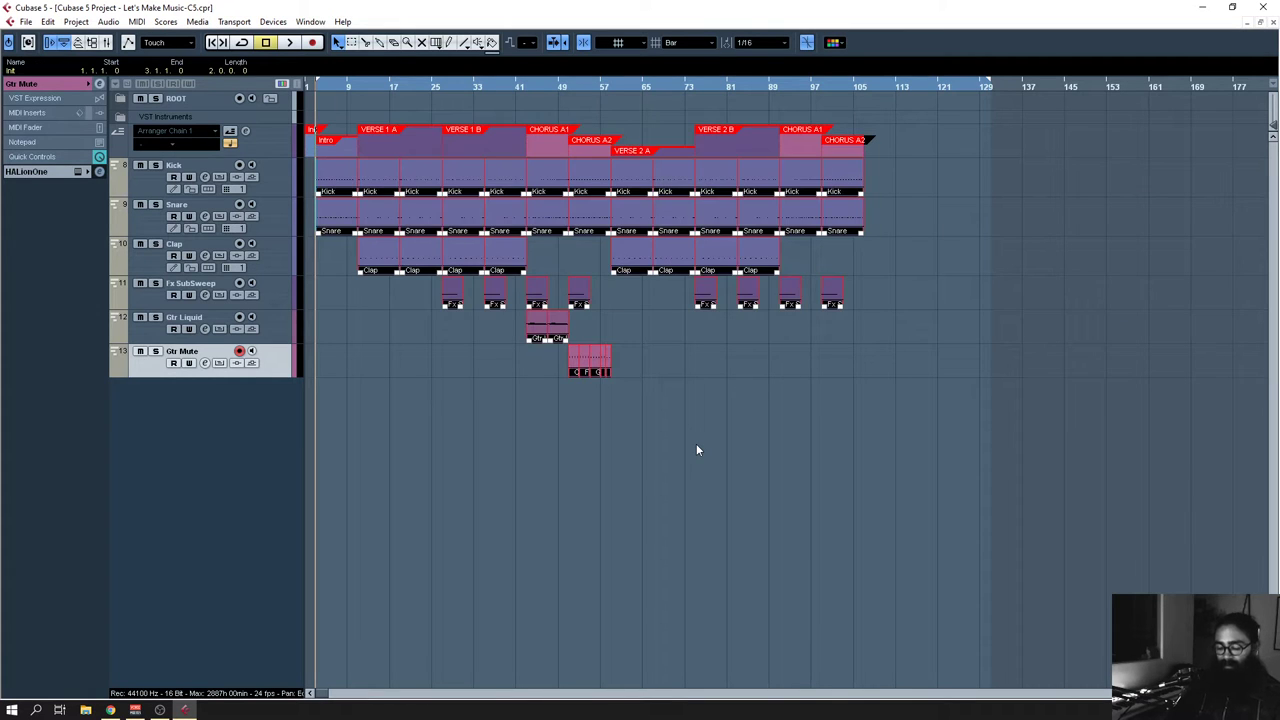
pyautogui.press('p')
pyautogui.click(455, 432)
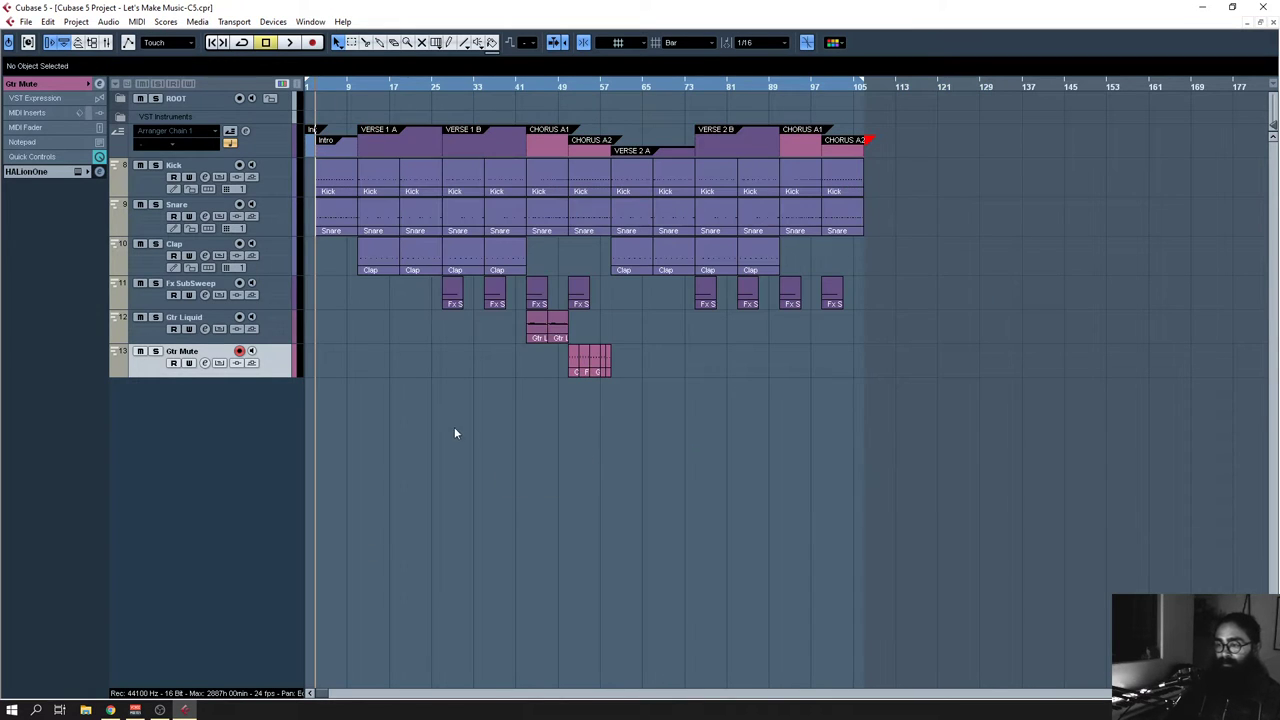
pyautogui.click(153, 305)
pyautogui.click(156, 338)
pyautogui.click(153, 365)
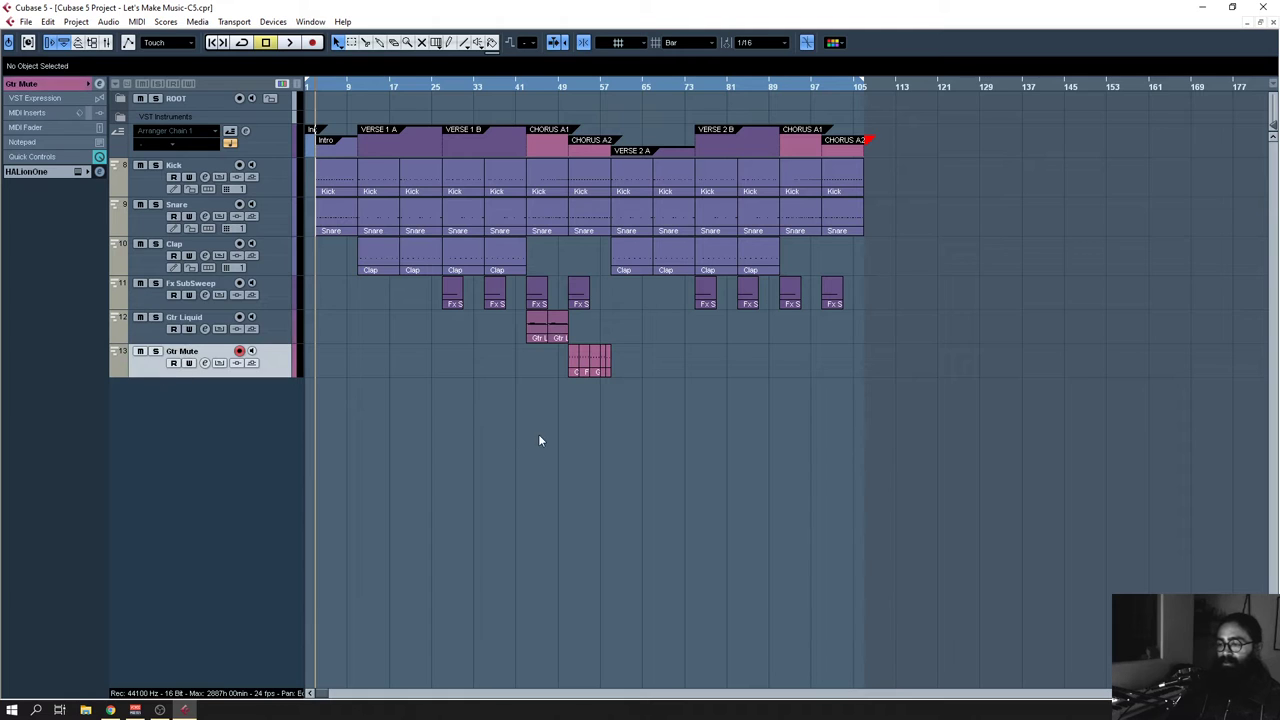
pyautogui.click(153, 306)
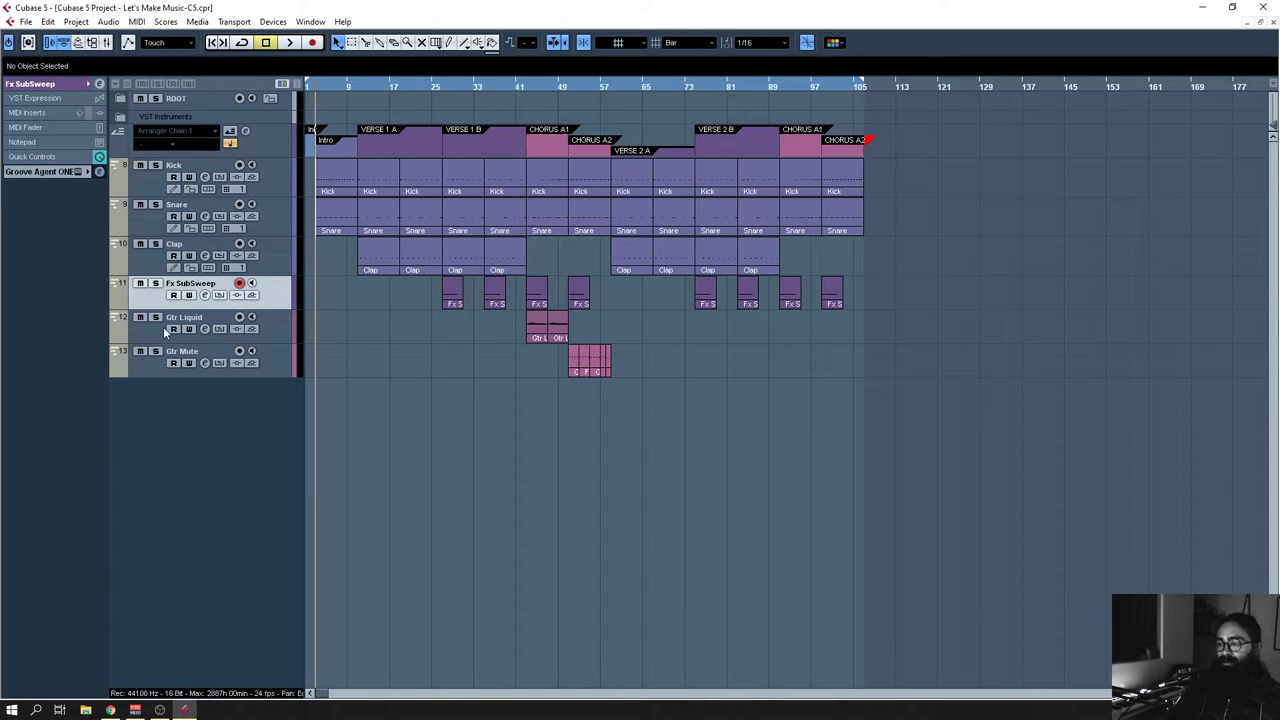
pyautogui.click(155, 334)
pyautogui.click(153, 367)
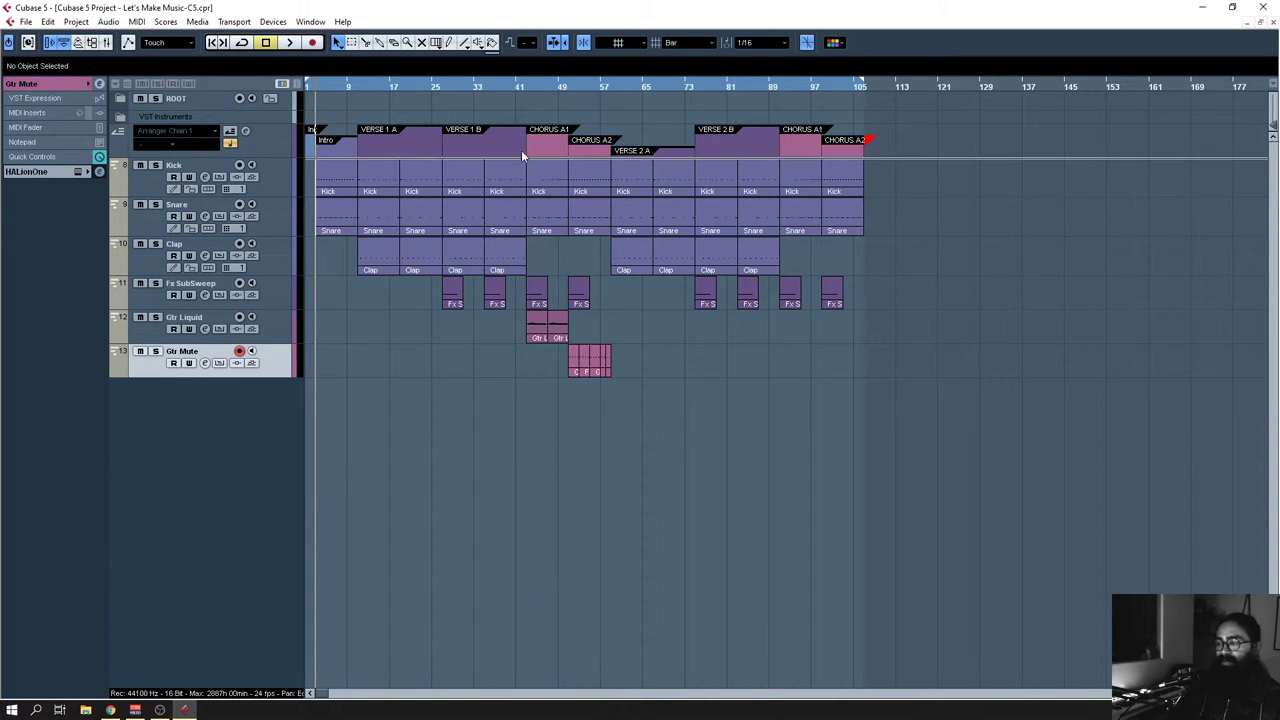
# Step: Play the arrangement from the start of the first Chorus A2 section at bar 51
pyautogui.click(567, 85)
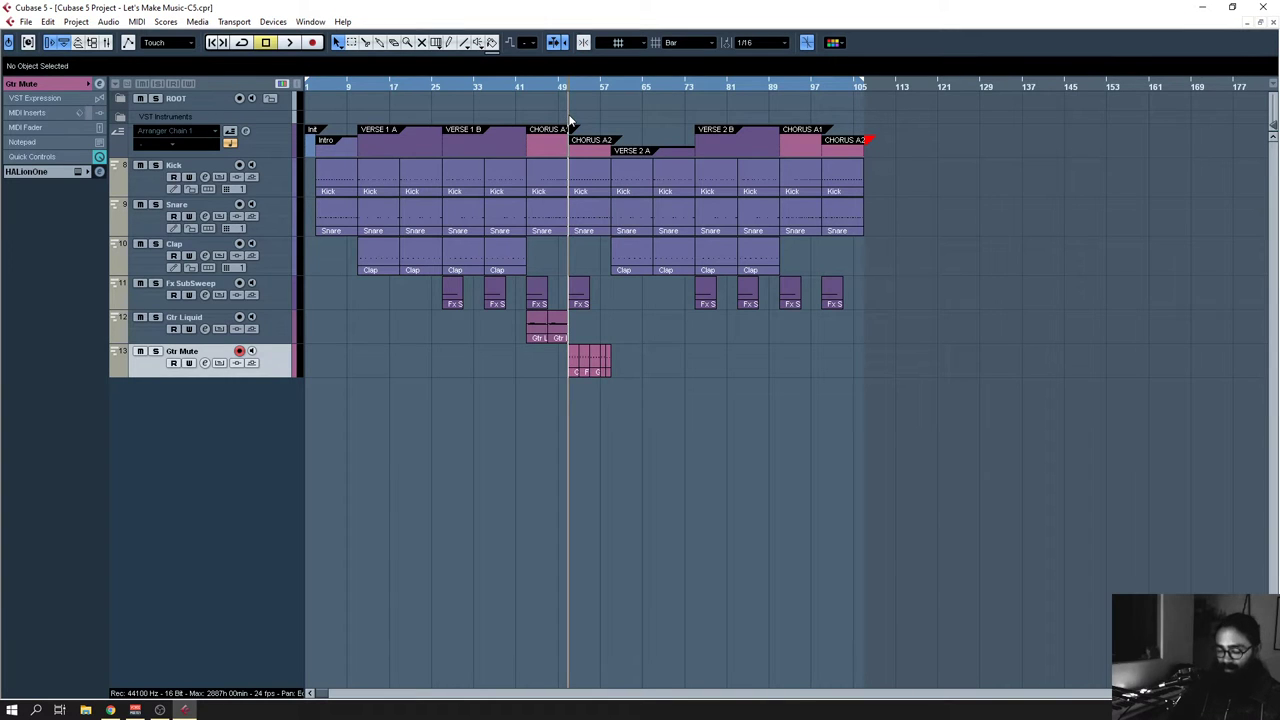
pyautogui.press('h')
pyautogui.press('space')
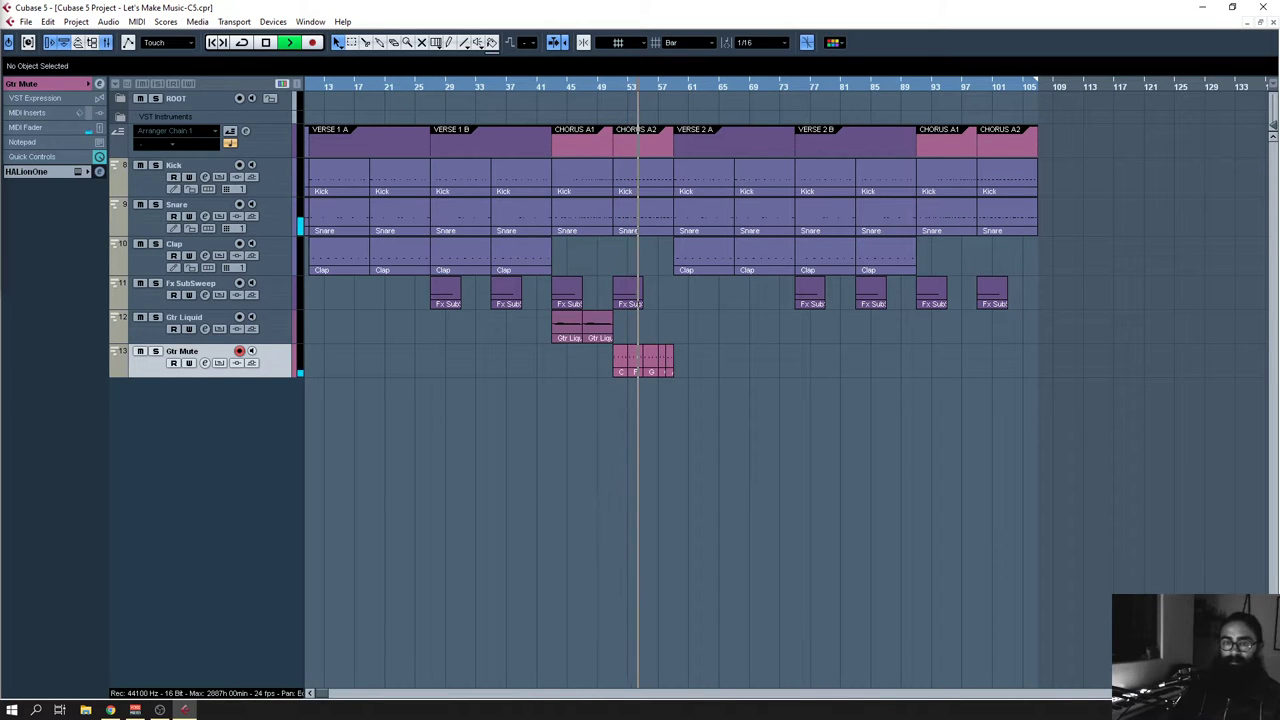
# Step: Check Gtr Mute in solo, raise its HALionOne (2) mixer channel to 6.02, and replay the chorus with the solo off
pyautogui.press('F3')
pyautogui.moveTo(880, 357); pyautogui.dragTo(879, 364)
pyautogui.press('F3')
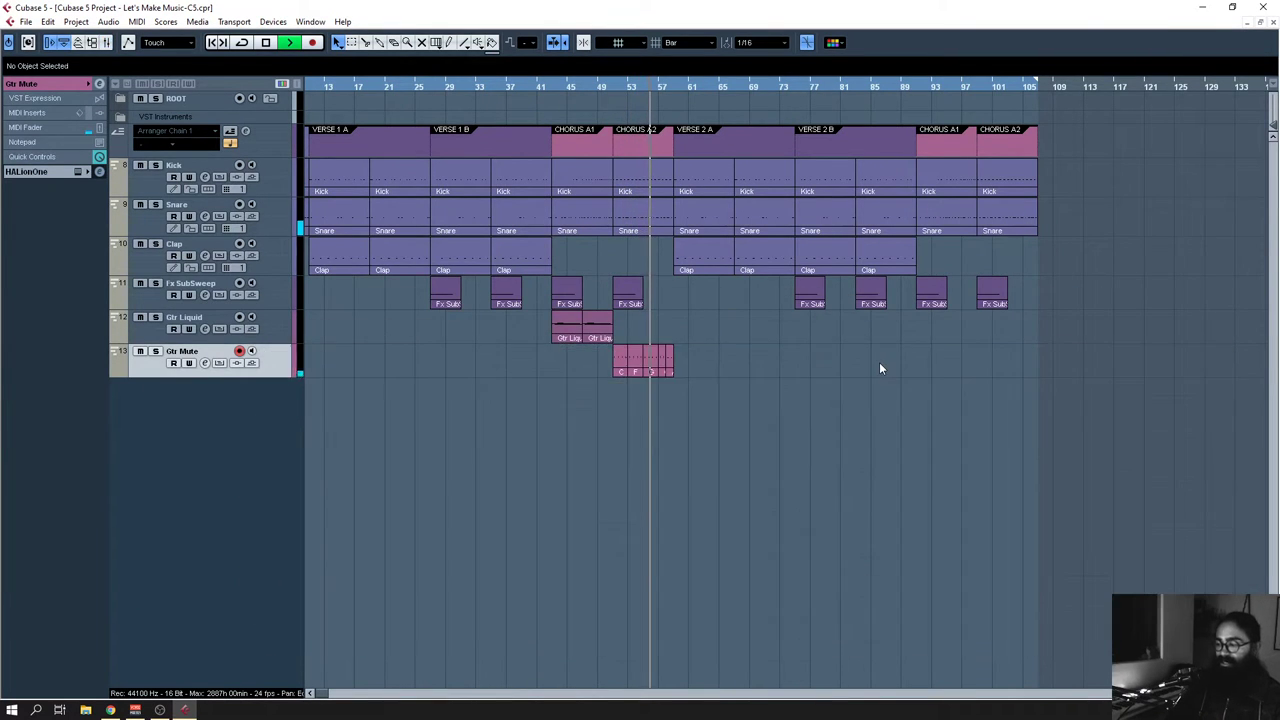
pyautogui.press('F3')
pyautogui.click(155, 351)
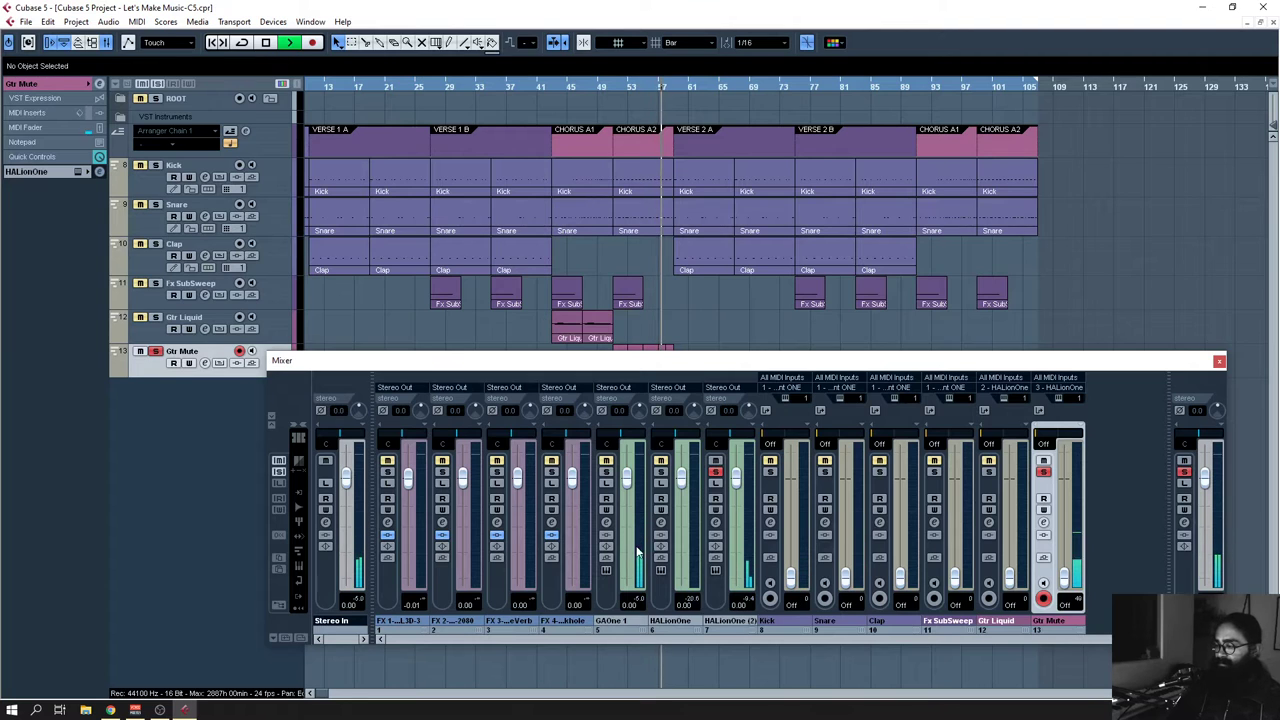
pyautogui.press('s')
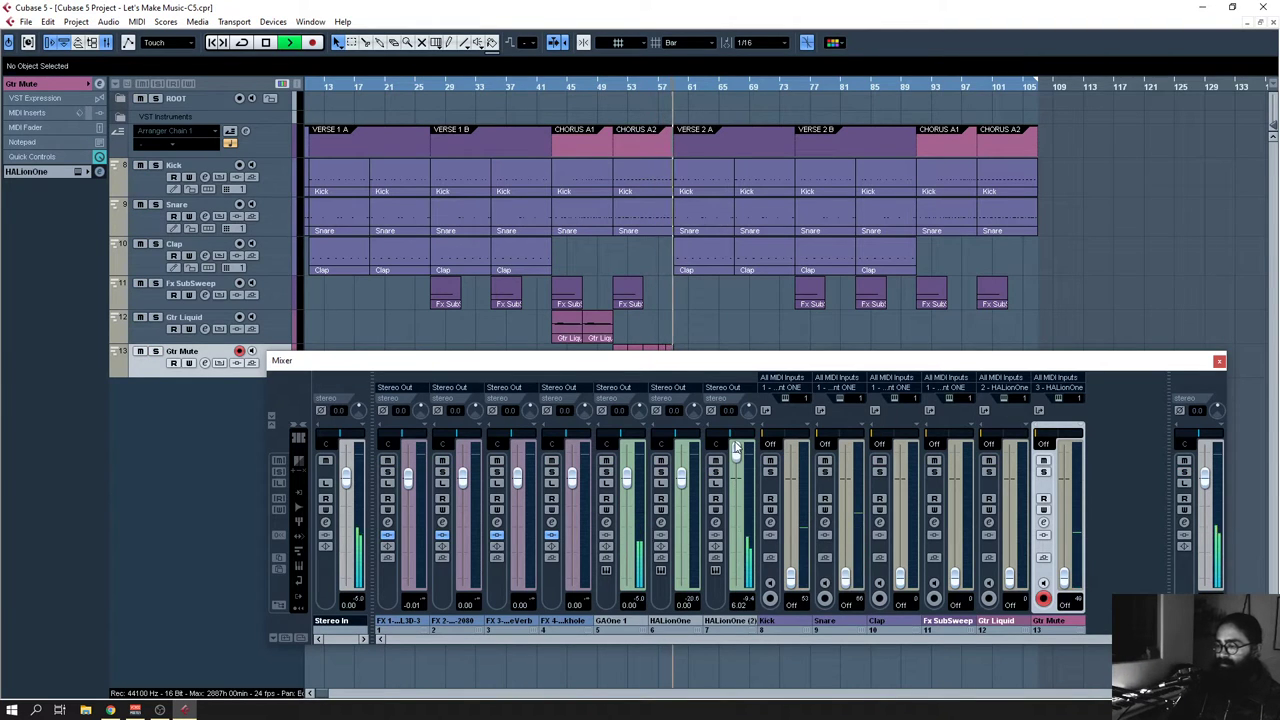
pyautogui.press('space')
pyautogui.press('space')
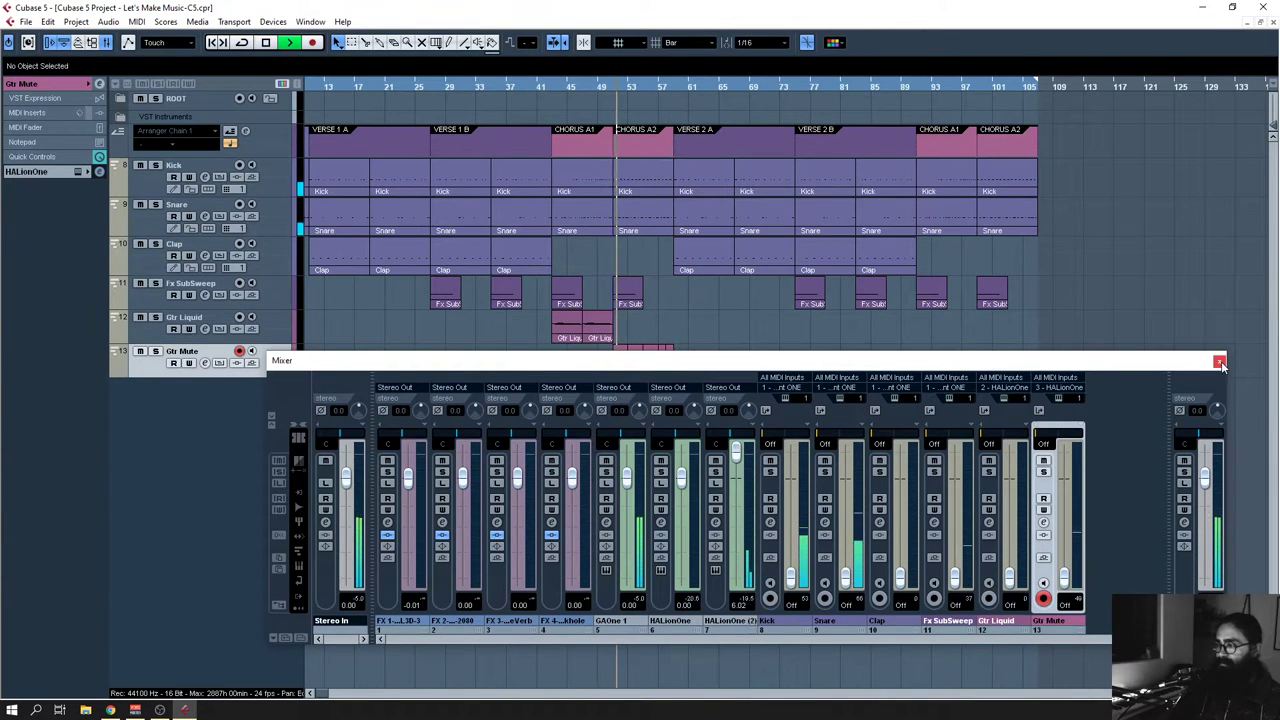
pyautogui.click(1219, 360)
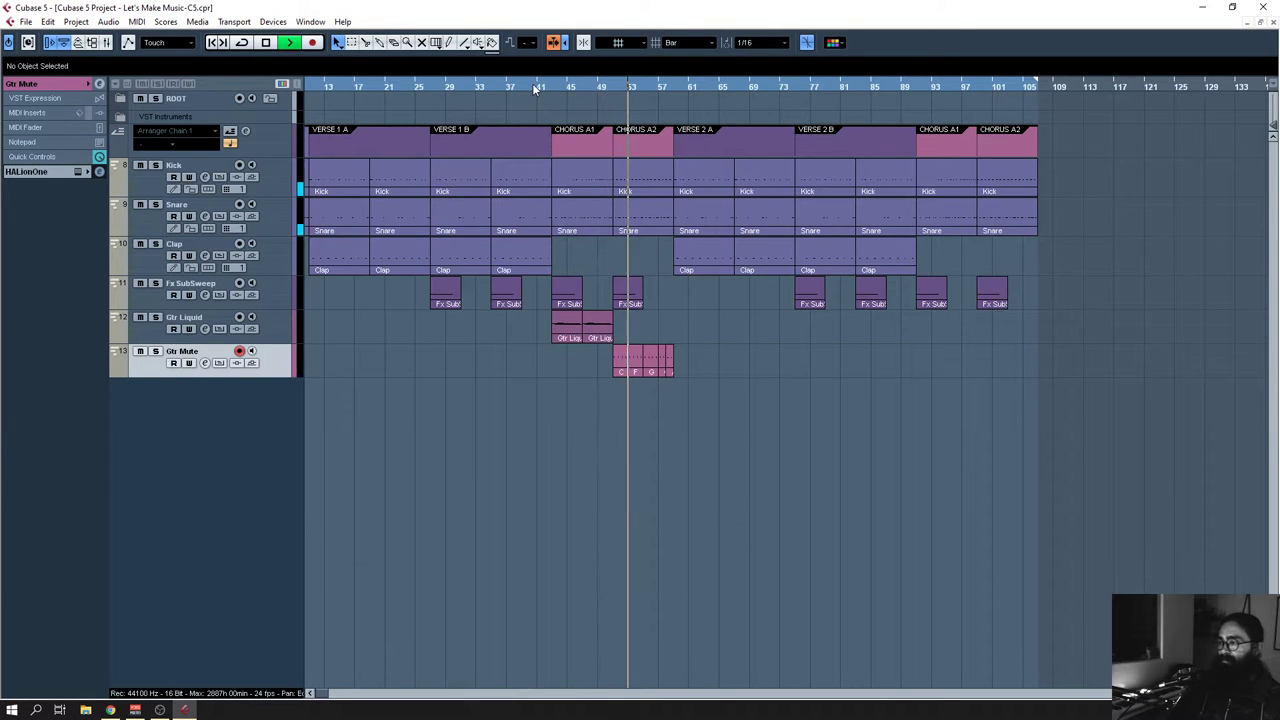
# Step: Copy the Gtr Mute chord parts C, F, G, C and Am from the first Chorus A2 to Chorus A1 at bar 43
pyautogui.moveTo(532, 83); pyautogui.dragTo(734, 477)
pyautogui.click(822, 358)
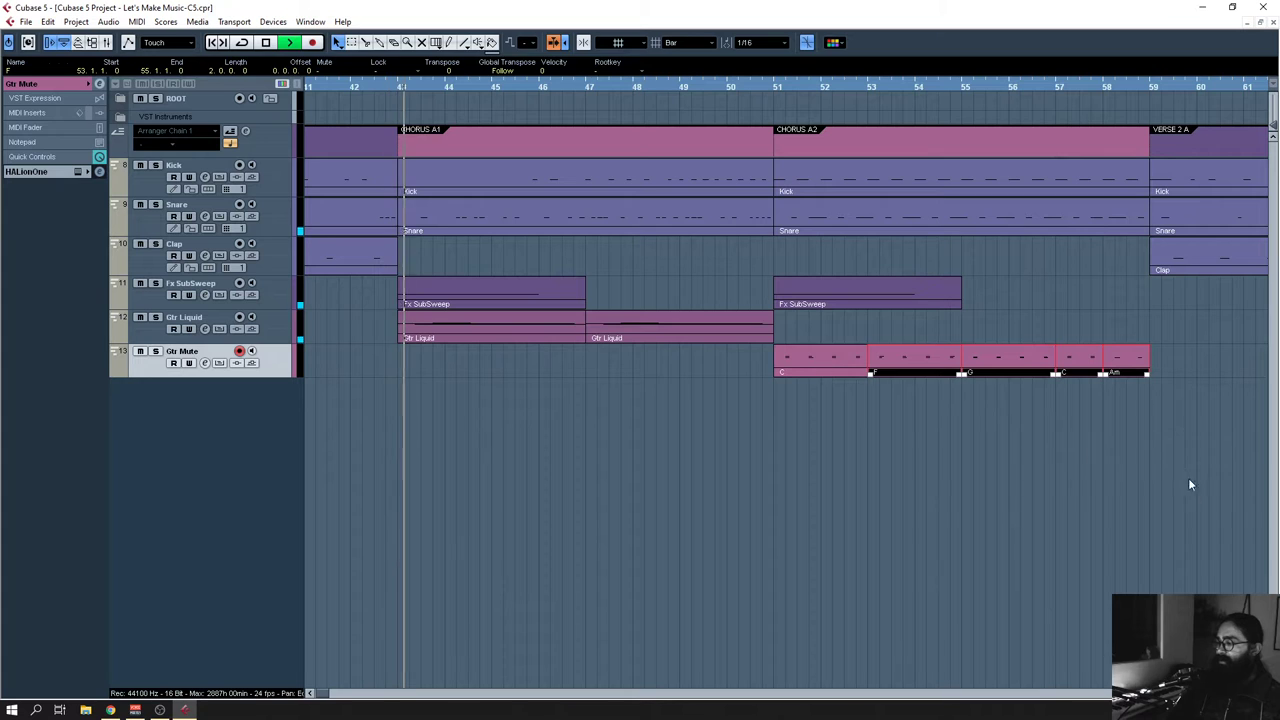
pyautogui.moveTo(838, 366); pyautogui.dragTo(464, 369)
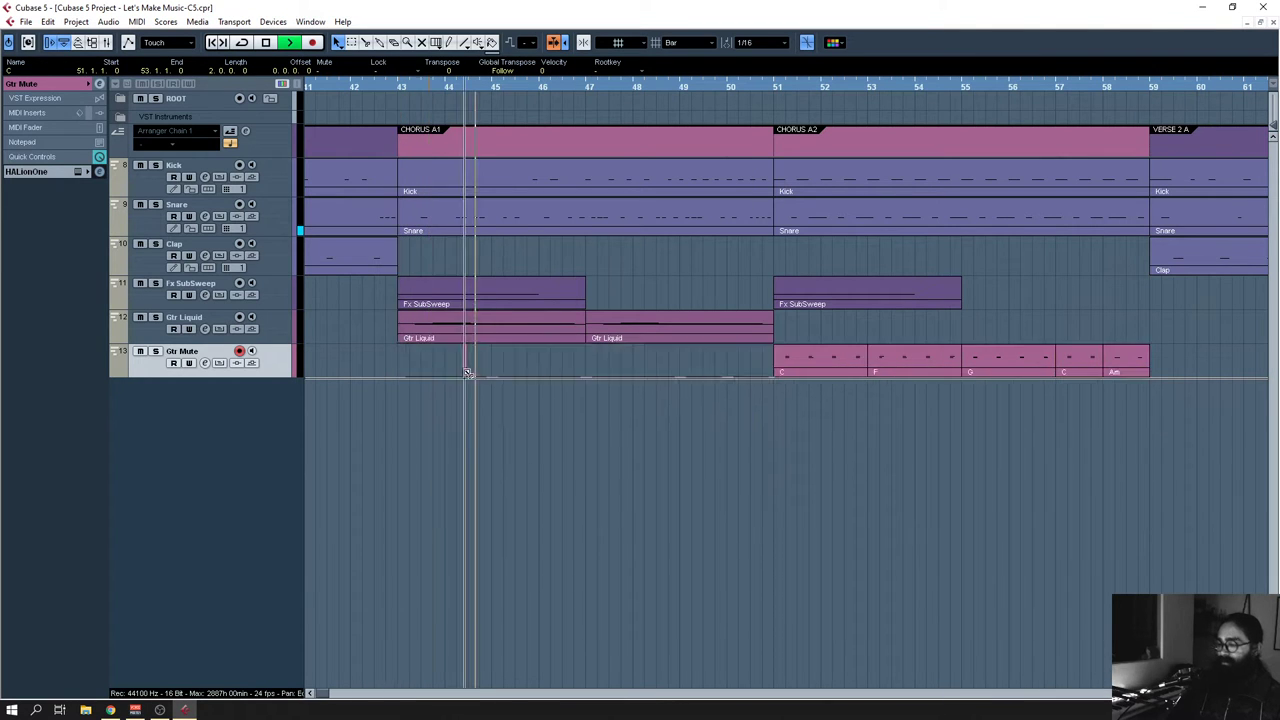
pyautogui.click(459, 444)
# Step: Play the lead-in to Chorus A1 and examine the Gtr Liquid parts against the Gtr Mute chord parts
pyautogui.press('space')
pyautogui.press('space')
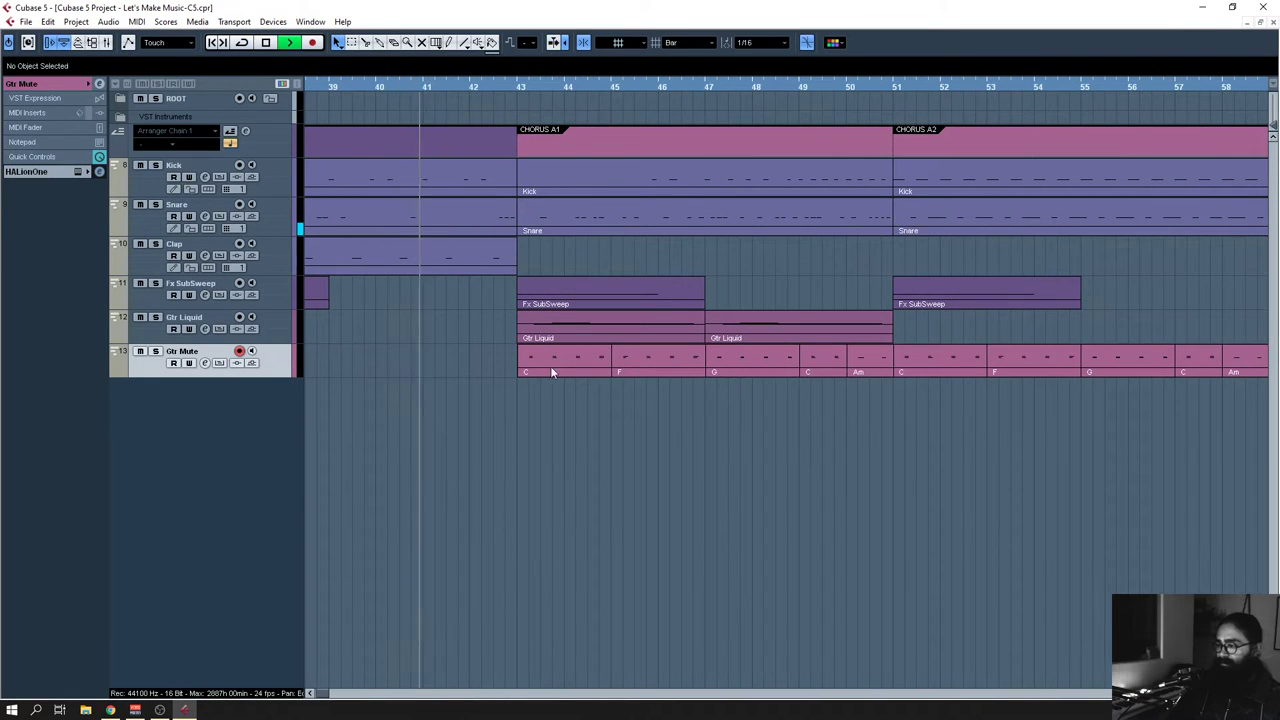
pyautogui.moveTo(437, 357); pyautogui.dragTo(885, 387)
pyautogui.press('space')
pyautogui.moveTo(545, 363)
pyautogui.mouseDown()
pyautogui.moveTo(513, 363)
pyautogui.moveTo(565, 364)
pyautogui.mouseUp()
pyautogui.click(725, 490)
pyautogui.moveTo(432, 324); pyautogui.dragTo(752, 317)
pyautogui.press('space')
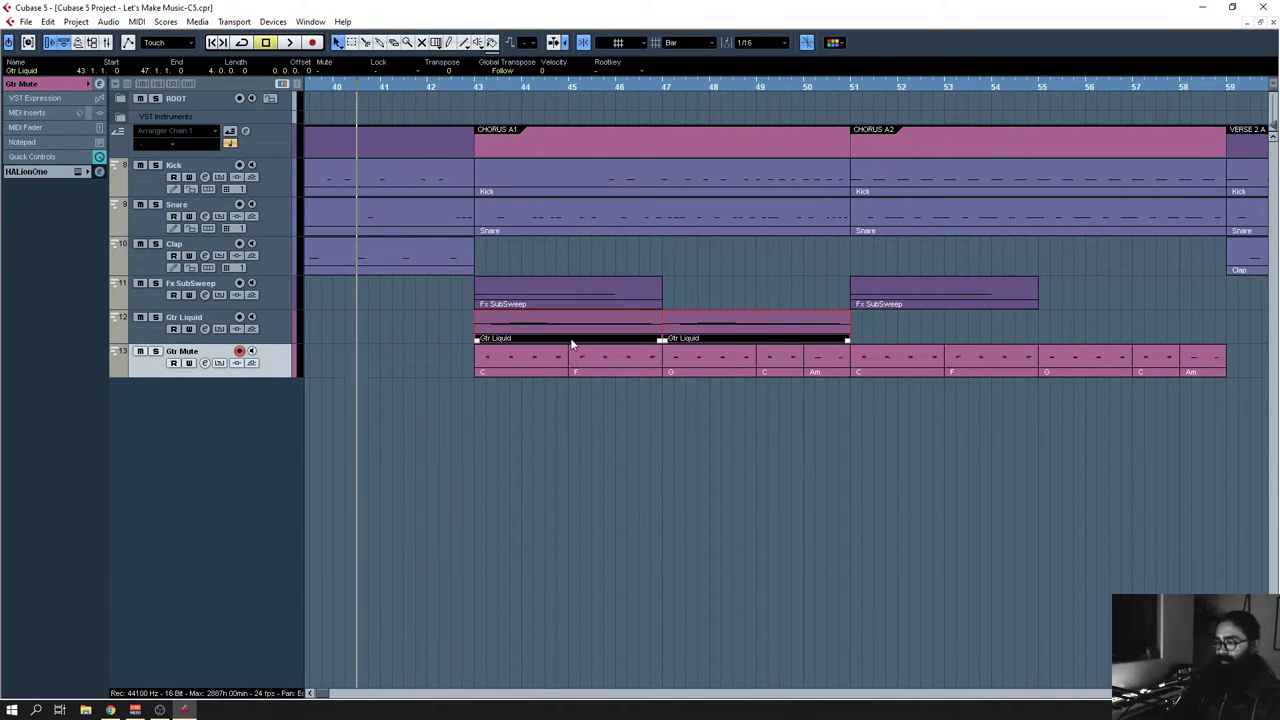
pyautogui.click(768, 328)
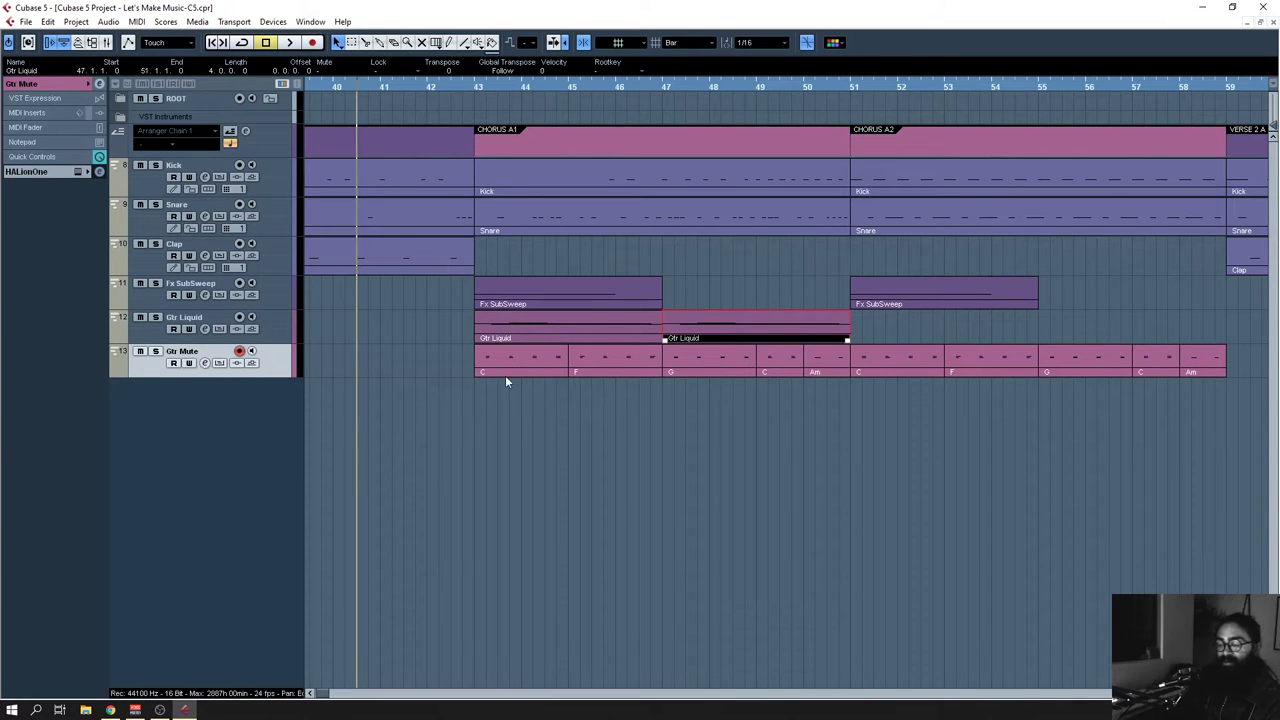
# Step: Open the first Gtr Liquid part of Chorus A1 for note editing and lower its F2 note to E2
pyautogui.doubleClick(558, 325)
pyautogui.moveTo(365, 350); pyautogui.dragTo(518, 446)
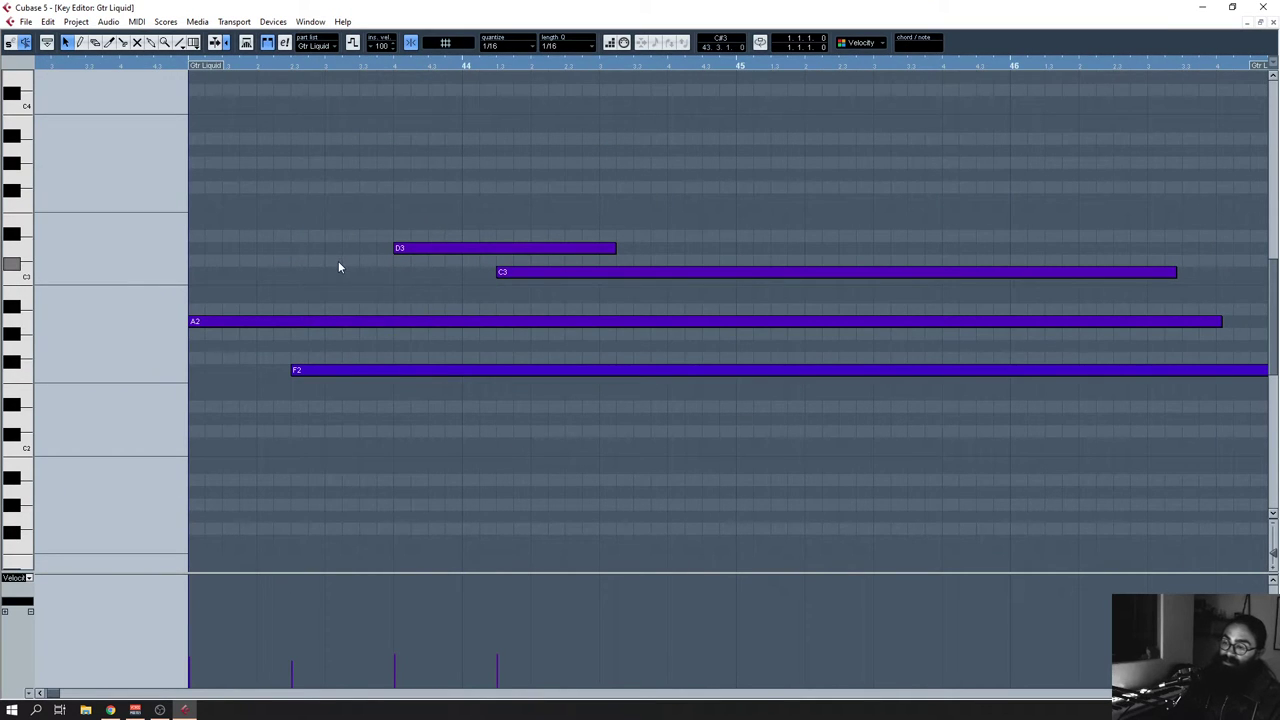
pyautogui.moveTo(239, 362); pyautogui.dragTo(340, 411)
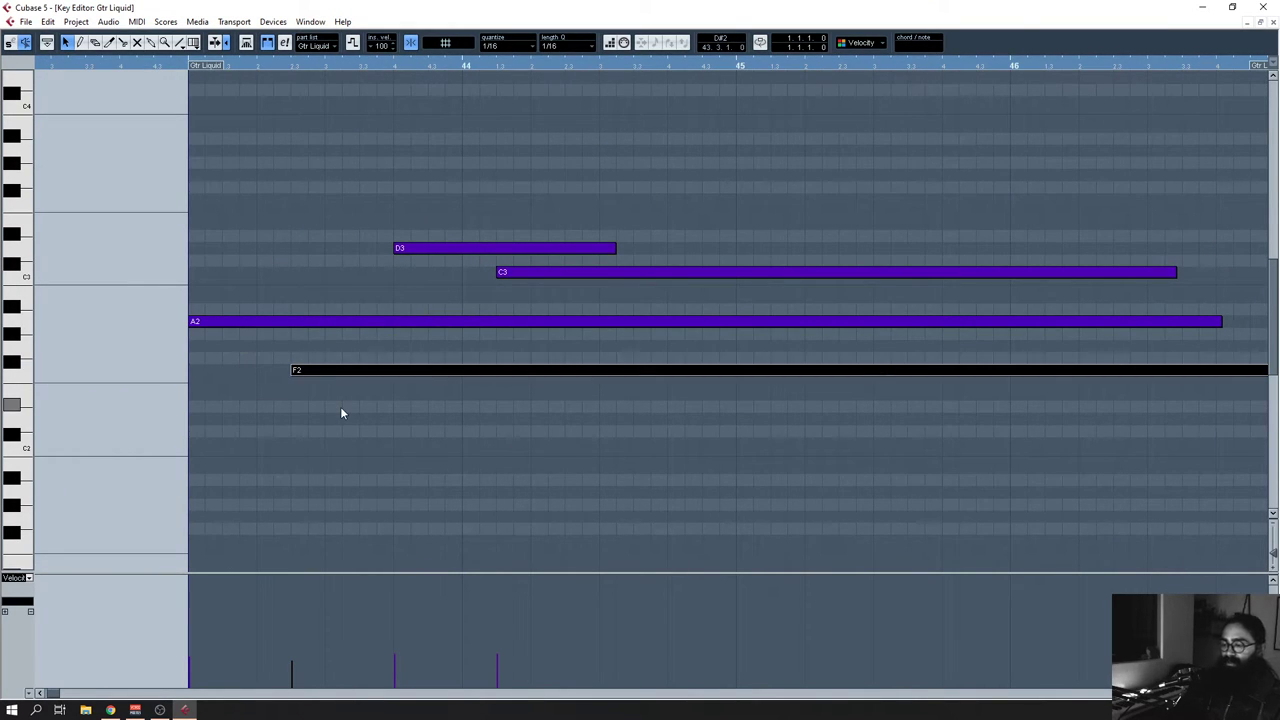
pyautogui.press('Down')
# Step: Lower the long A2 note in the first Gtr Liquid part to G2
pyautogui.press('Right')
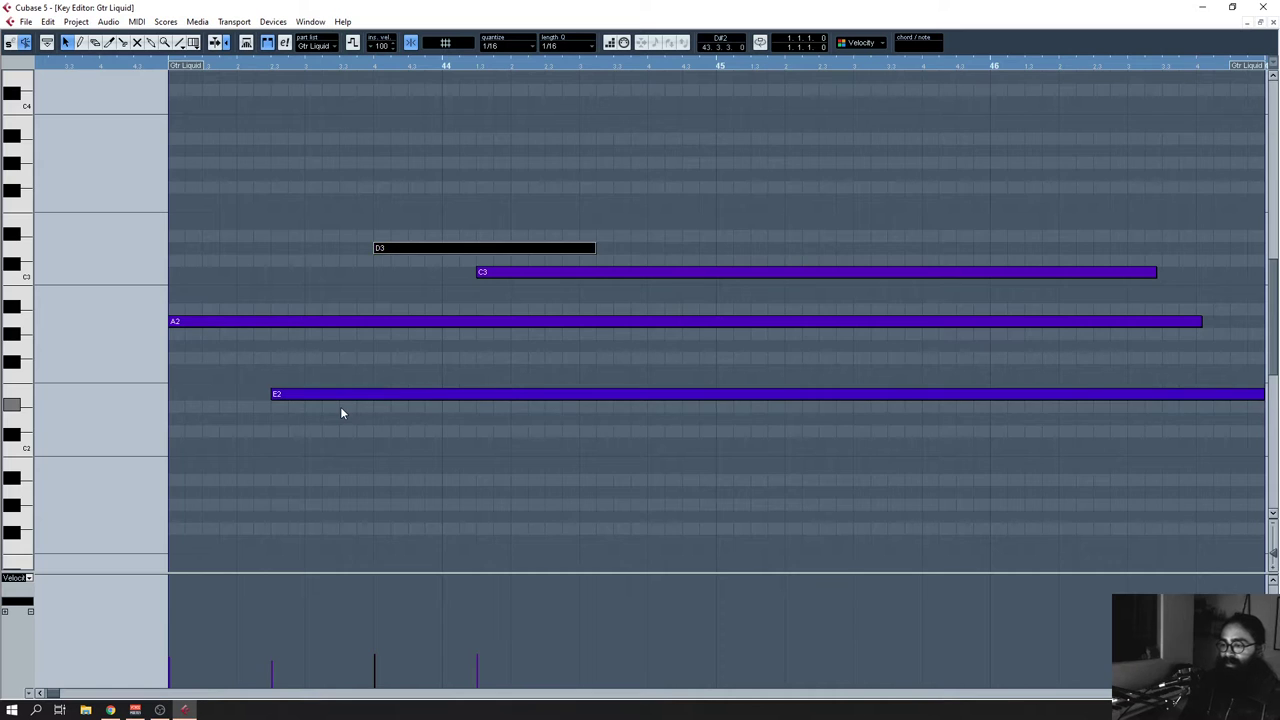
pyautogui.press('Left')
pyautogui.press('Right')
pyautogui.press('Right')
pyautogui.press('Left')
pyautogui.press('Left')
pyautogui.press('Left')
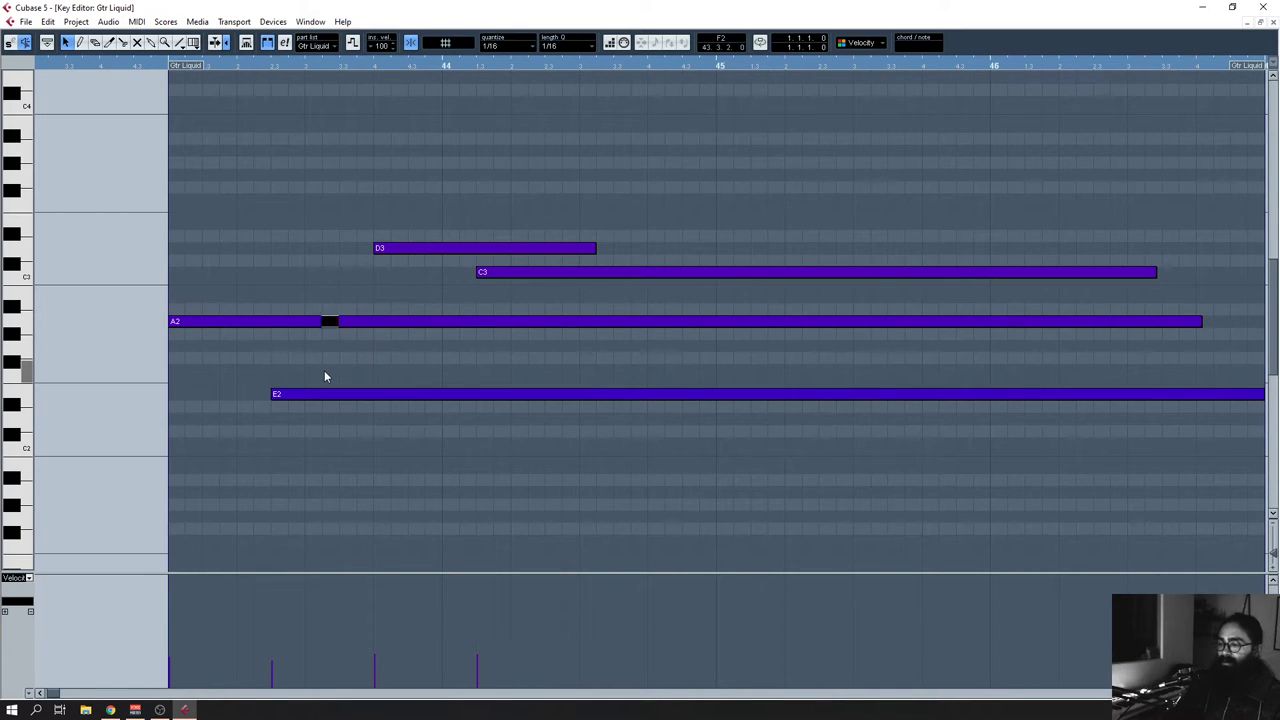
pyautogui.press('Down')
pyautogui.press('Down')
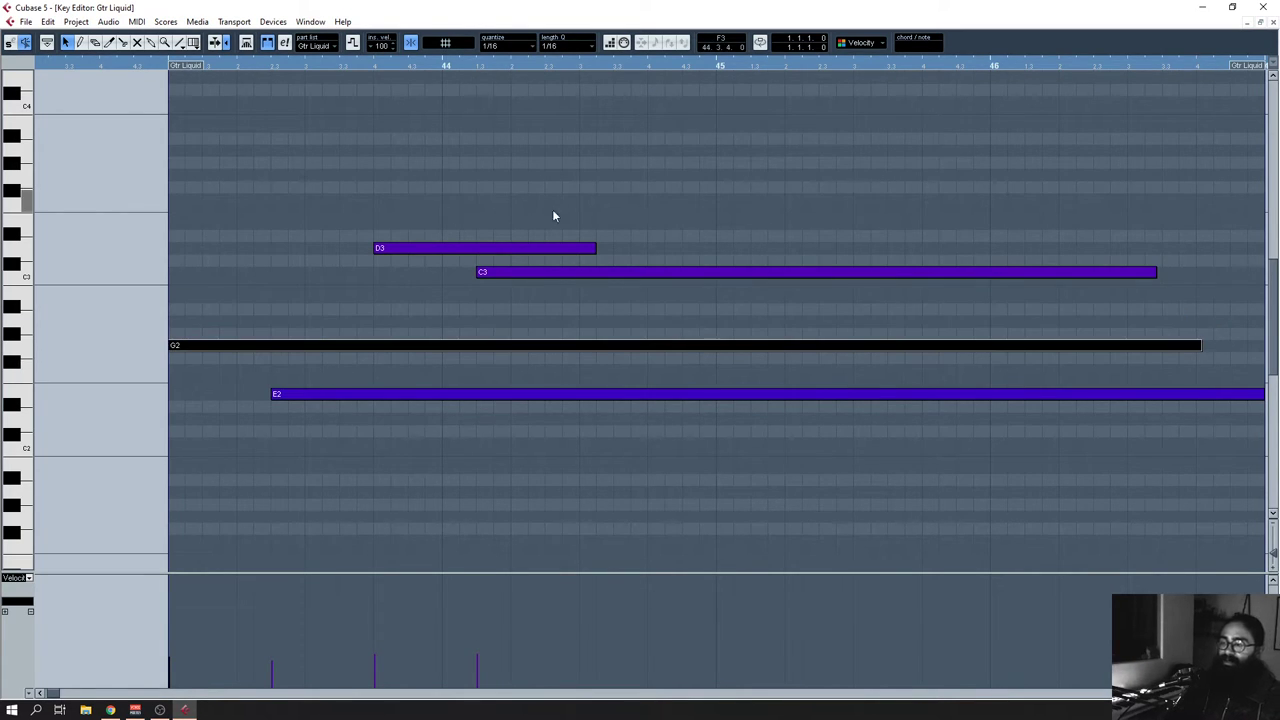
# Step: Try lowering the C3 note in the first Gtr Liquid part to A#2
pyautogui.click(499, 280)
pyautogui.press('Down')
pyautogui.press('Down')
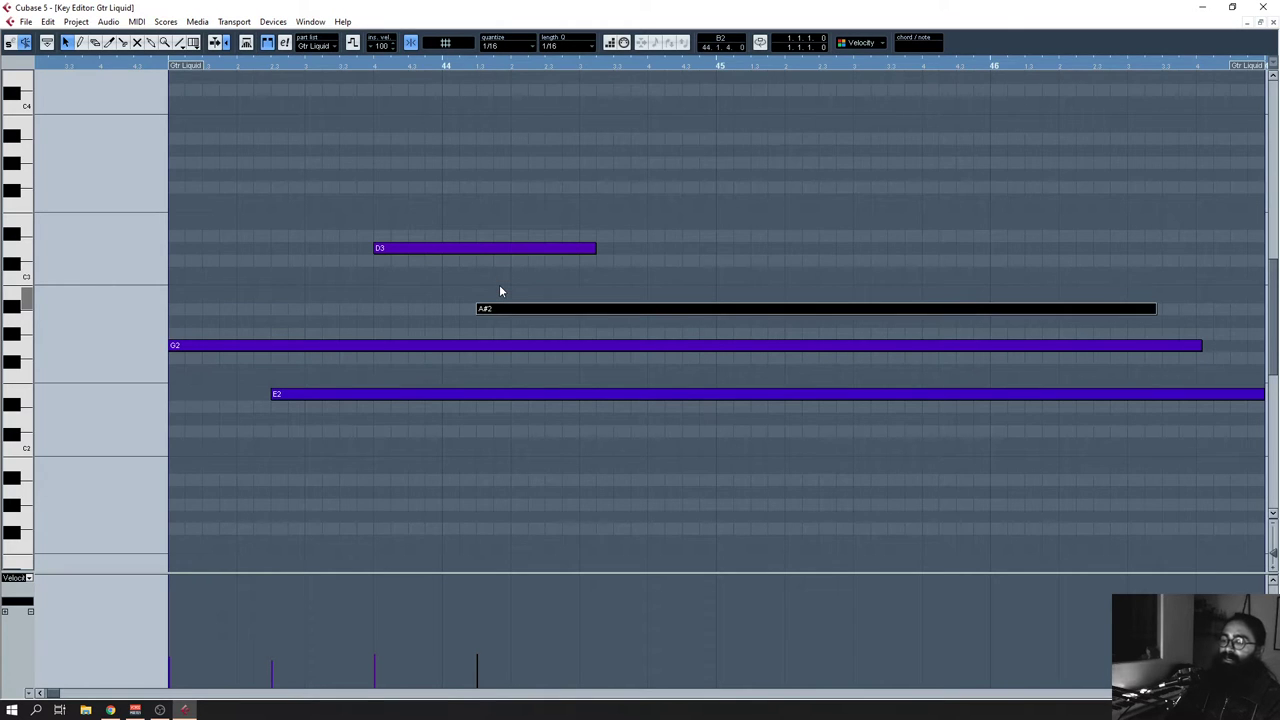
pyautogui.press('Up')
pyautogui.press('Up')
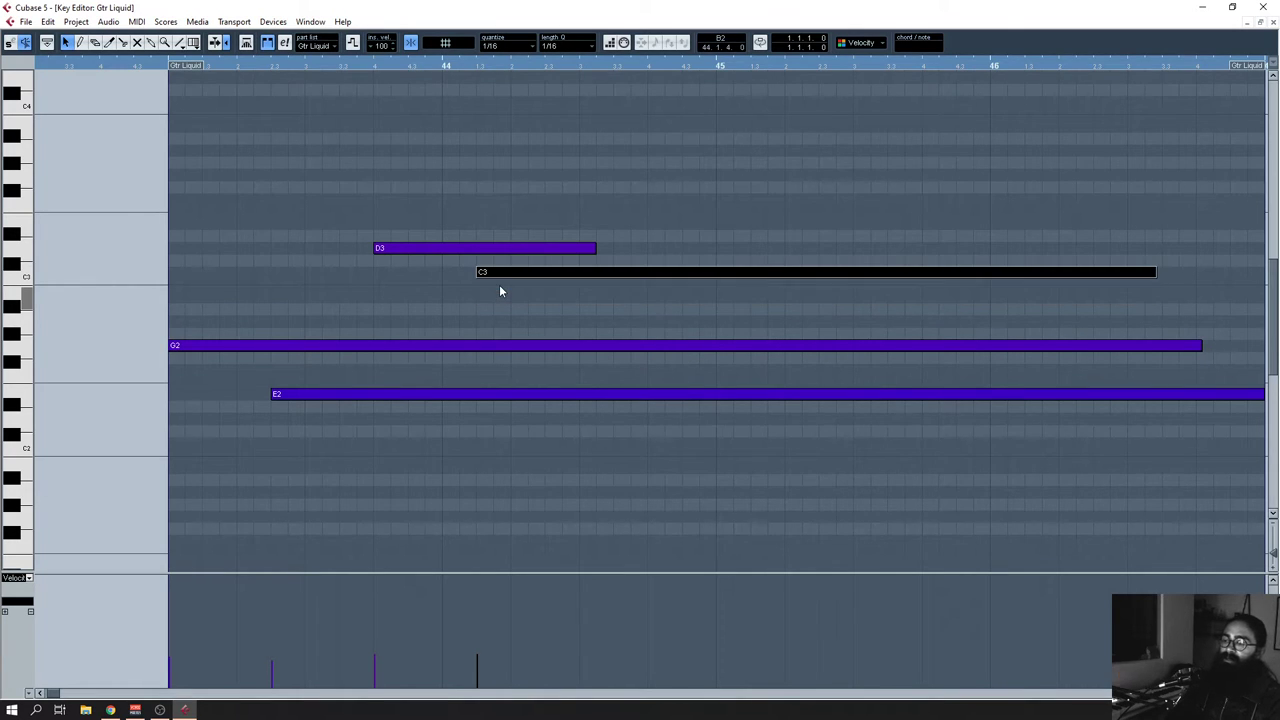
# Step: Raise the short D3 note in the first Gtr Liquid part to E3 and return to the project arrangement
pyautogui.click(438, 260)
pyautogui.click(438, 250)
pyautogui.press('Up')
pyautogui.press('Up')
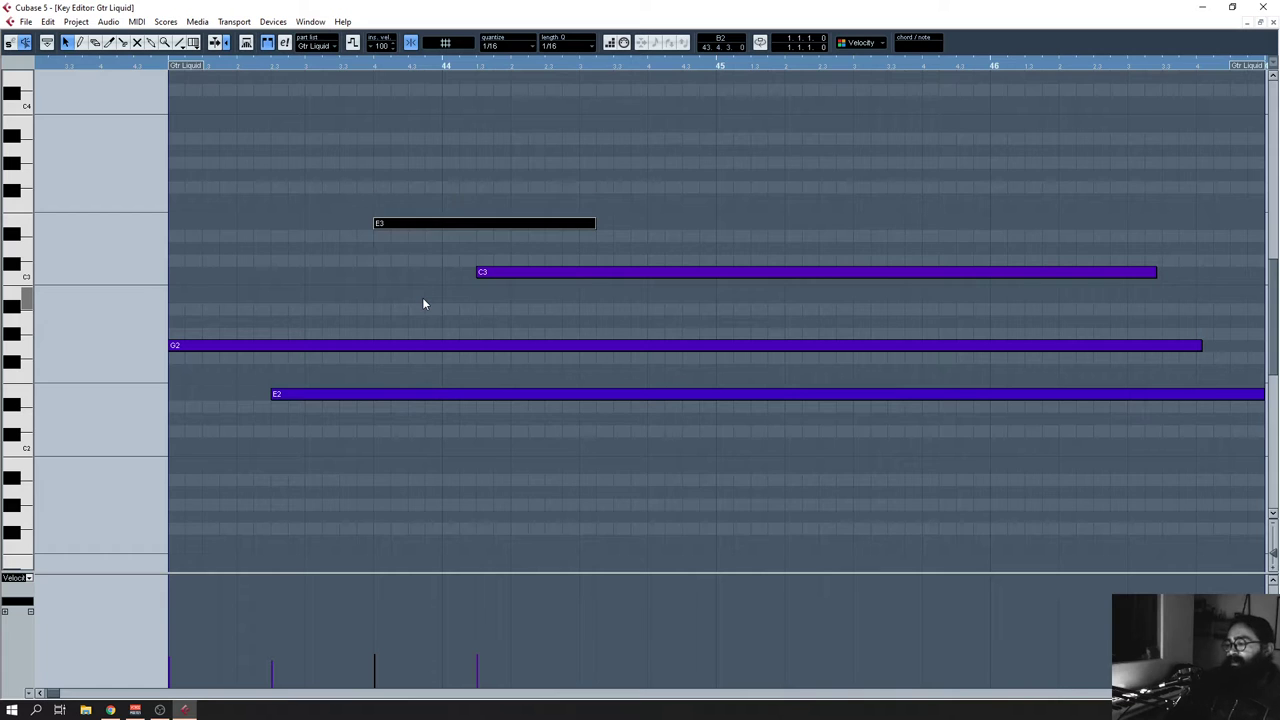
pyautogui.press('Return')
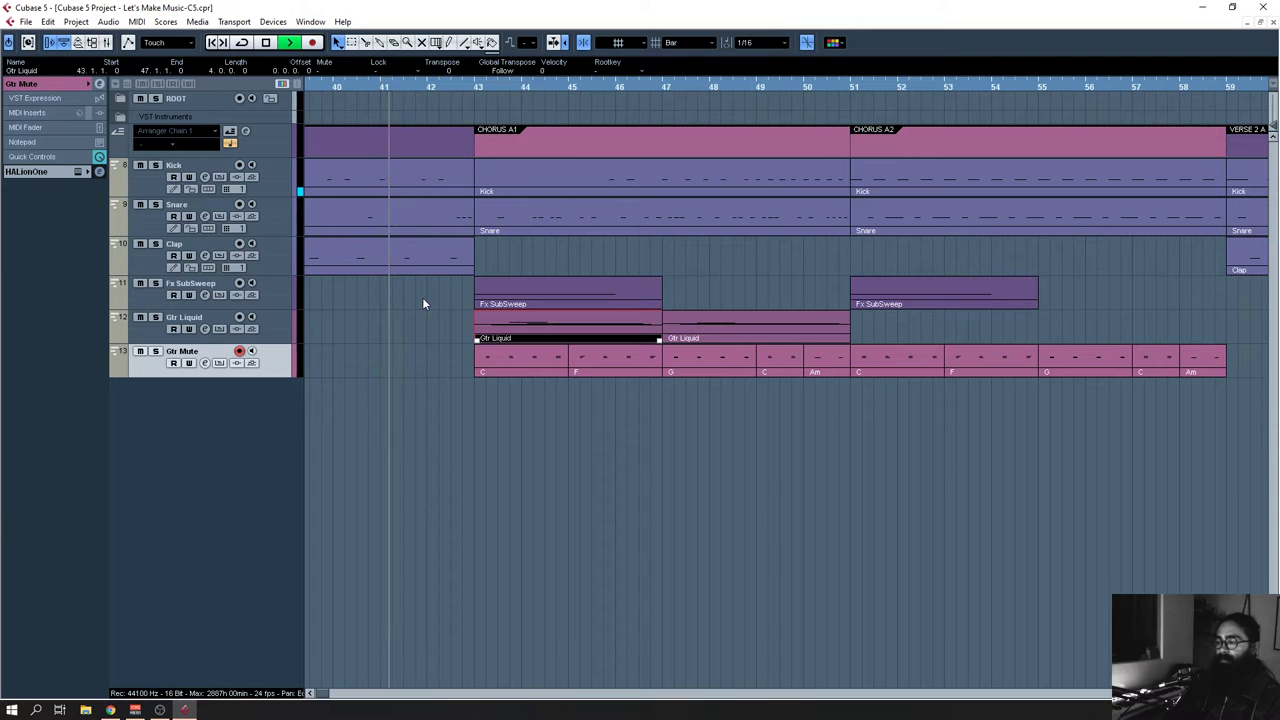
# Step: Play Chorus A1 from bar 43 to check the edited Gtr Liquid part against the guitar chords
pyautogui.press('space')
pyautogui.click(474, 86)
pyautogui.press('space')
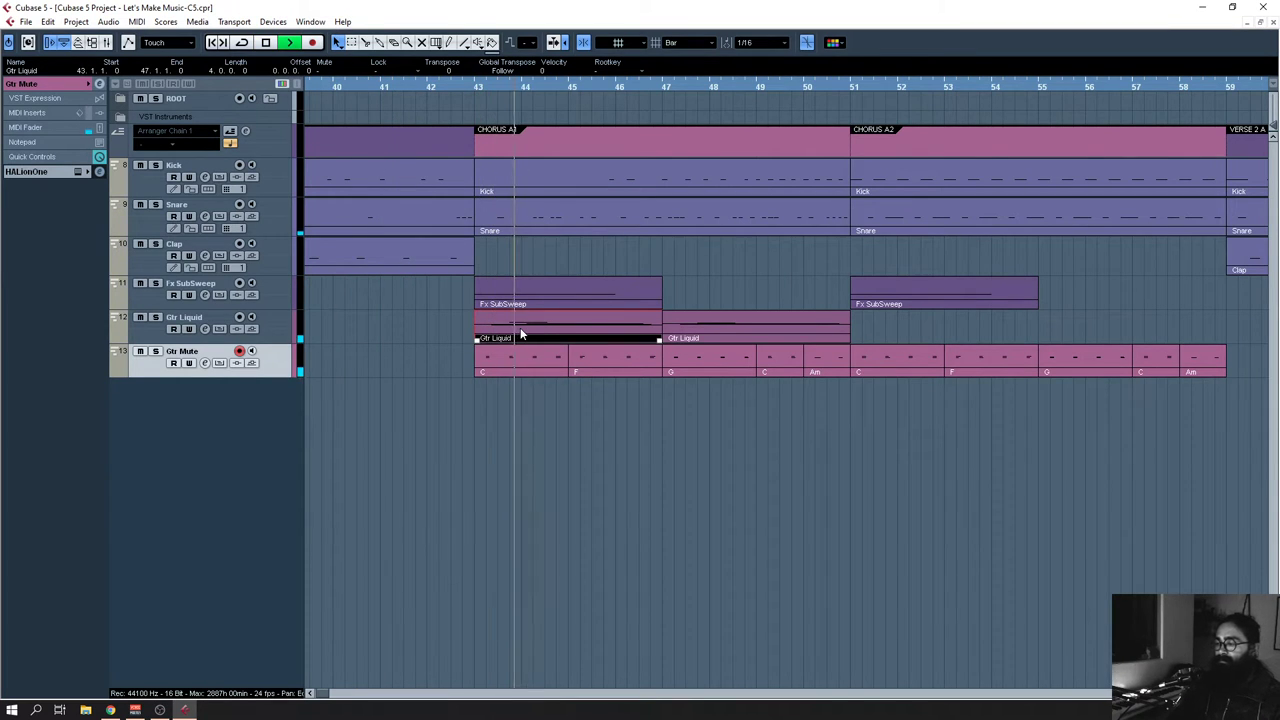
pyautogui.hscroll(1, 706, 423)
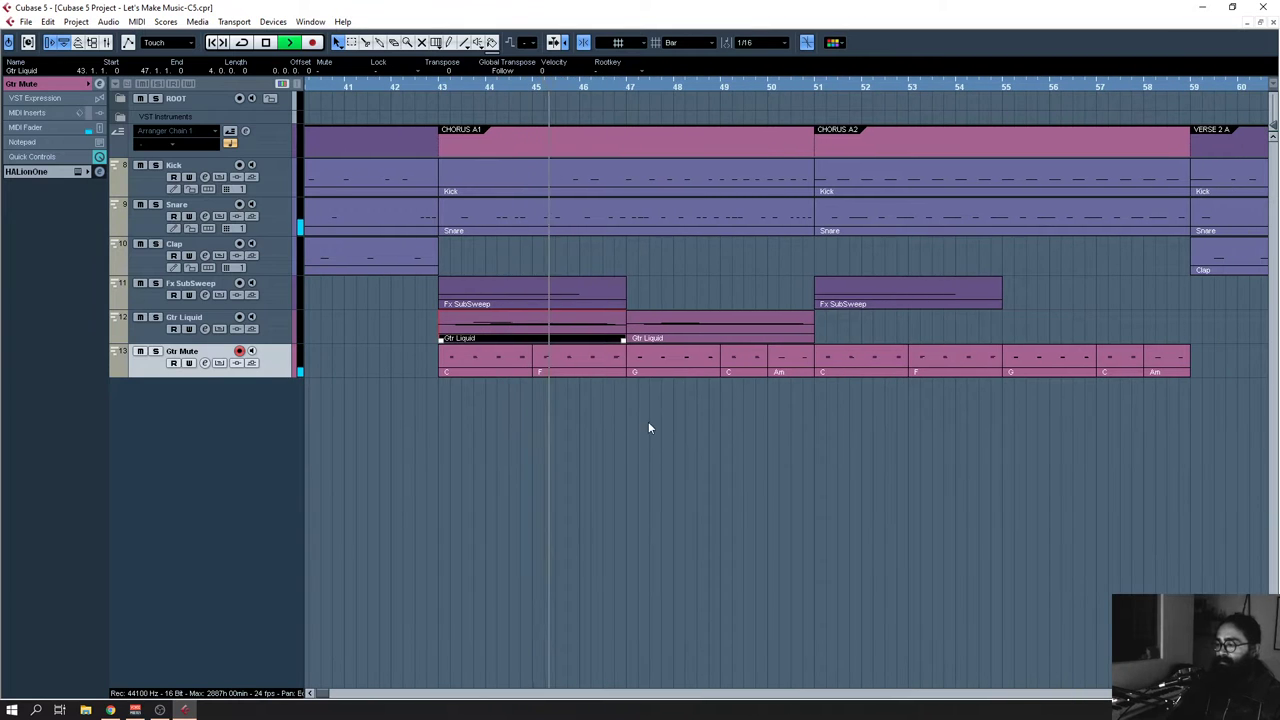
pyautogui.click(649, 426)
pyautogui.press('space')
# Step: Open the second Gtr Liquid part at bar 47 for note editing and lower both F2 notes to D2
pyautogui.click(678, 336)
pyautogui.click(657, 372)
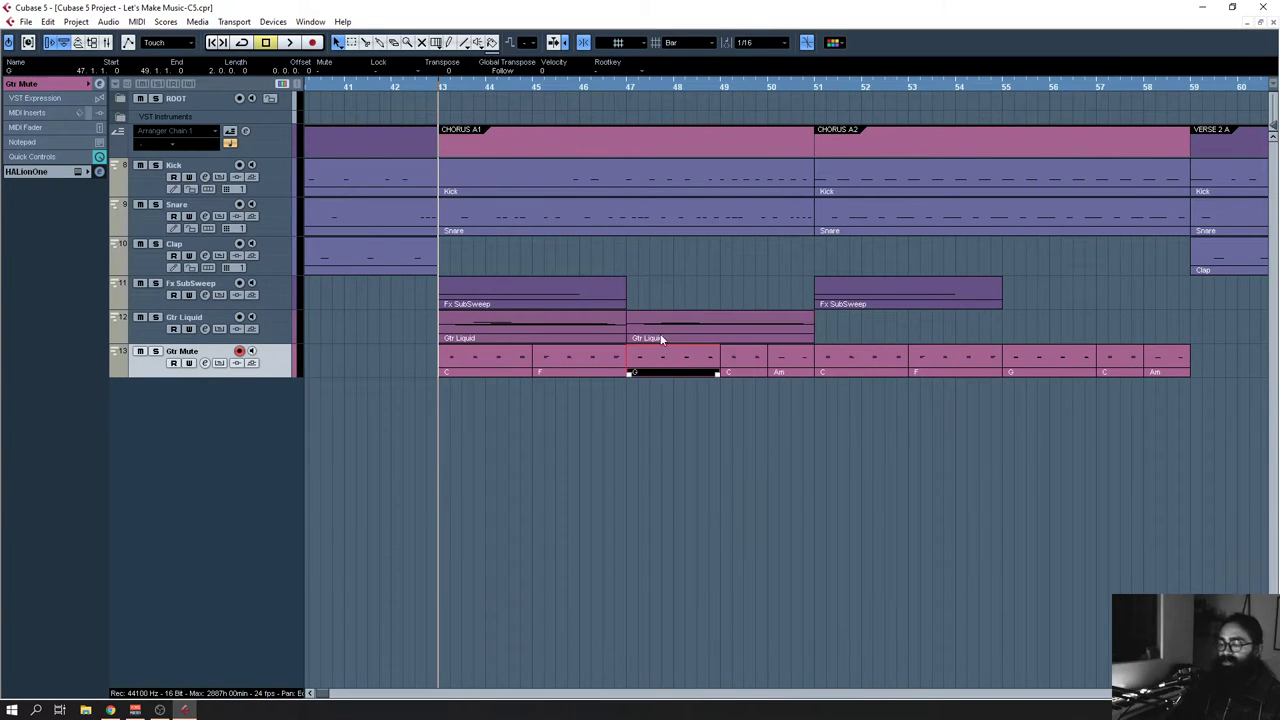
pyautogui.doubleClick(660, 333)
pyautogui.moveTo(306, 340); pyautogui.dragTo(534, 392)
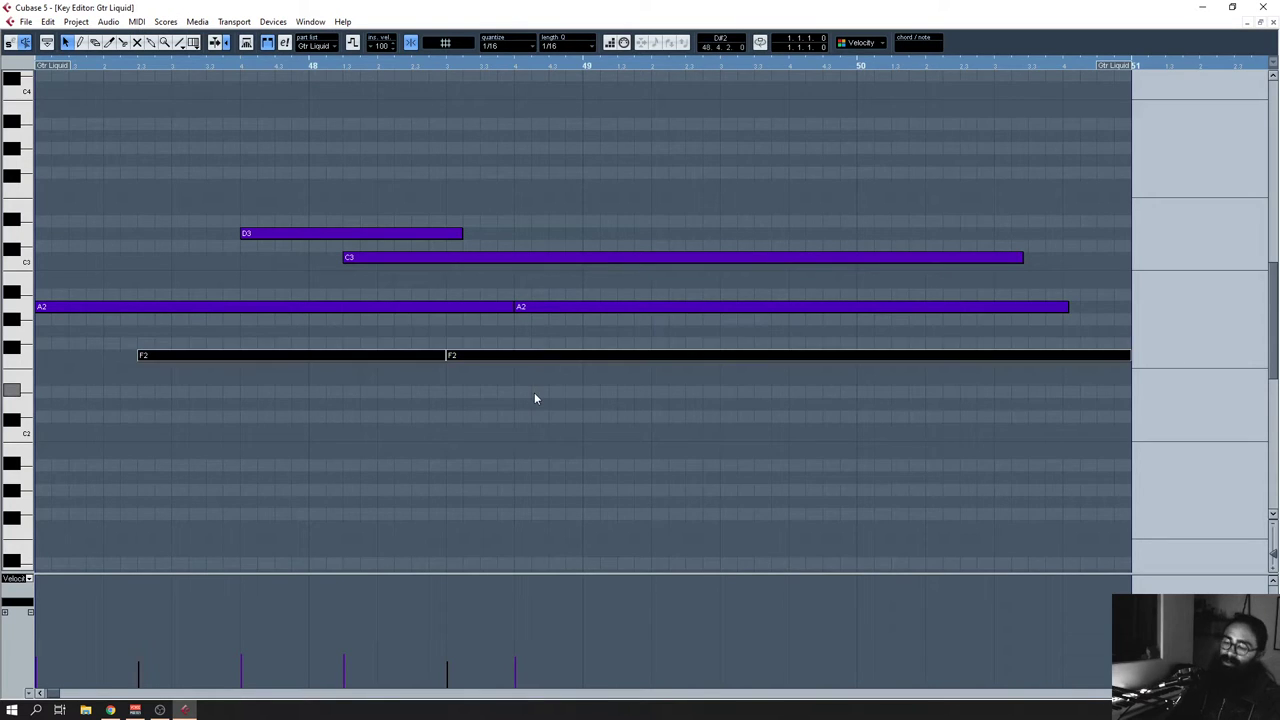
pyautogui.press('Down')
pyautogui.press('Up')
pyautogui.press('Up')
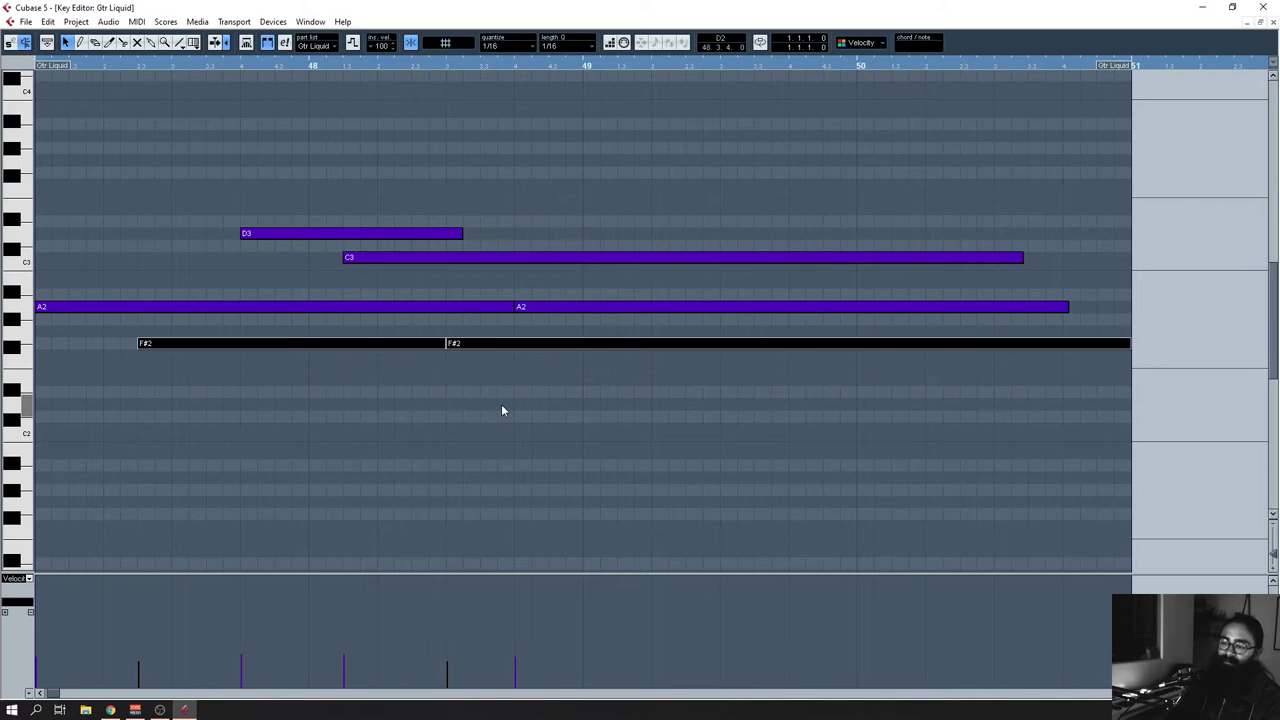
pyautogui.press('Down')
pyautogui.press('Down')
pyautogui.press('Down')
pyautogui.press('Down')
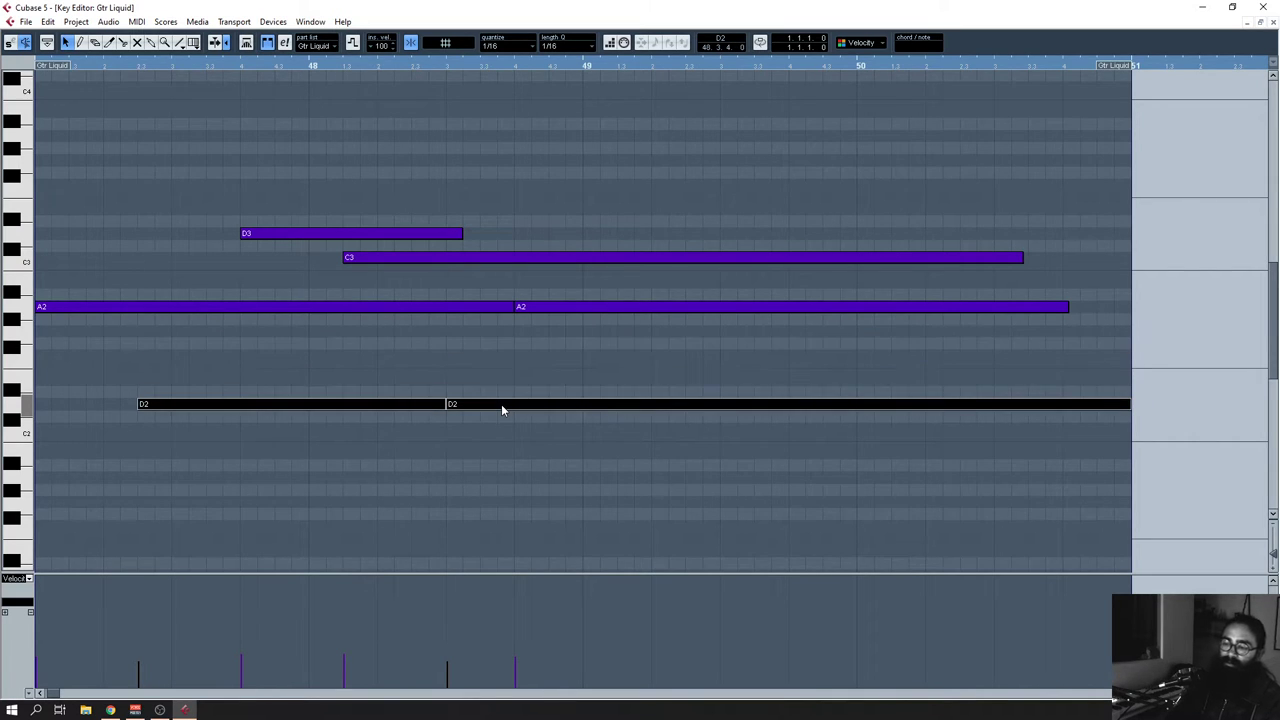
# Step: Lower both A2 notes in the second Gtr Liquid part to G2
pyautogui.click(322, 309)
pyautogui.press('Down')
pyautogui.press('Down')
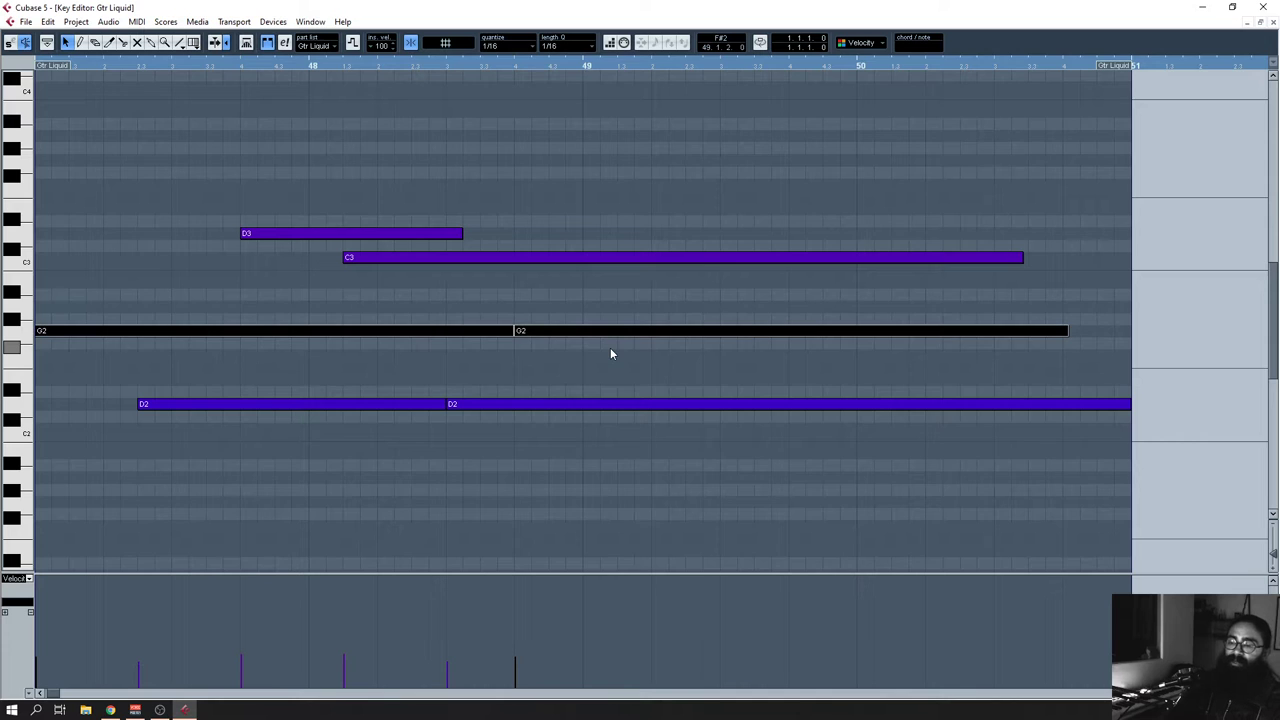
# Step: Lower the C3 note in the second Gtr Liquid part to B2 and play Chorus A1 in the arrangement
pyautogui.click(371, 274)
pyautogui.click(410, 258)
pyautogui.press('Down')
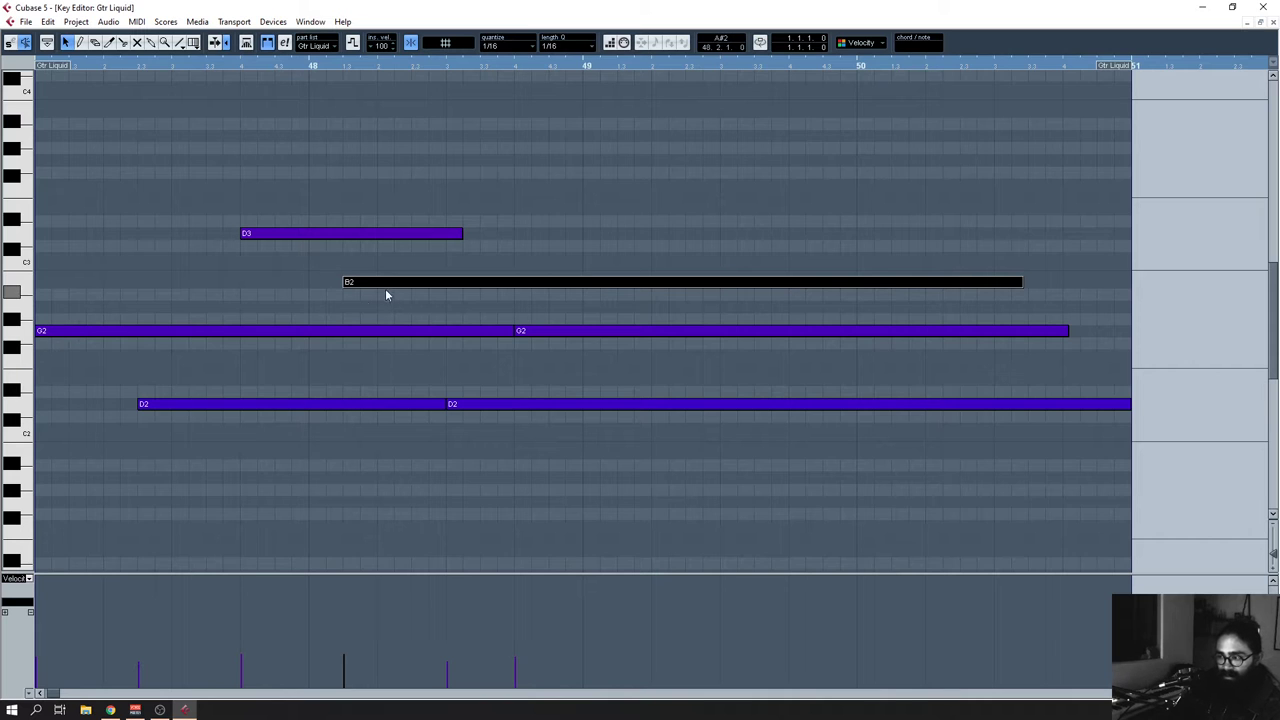
pyautogui.press('Return')
pyautogui.press('space')
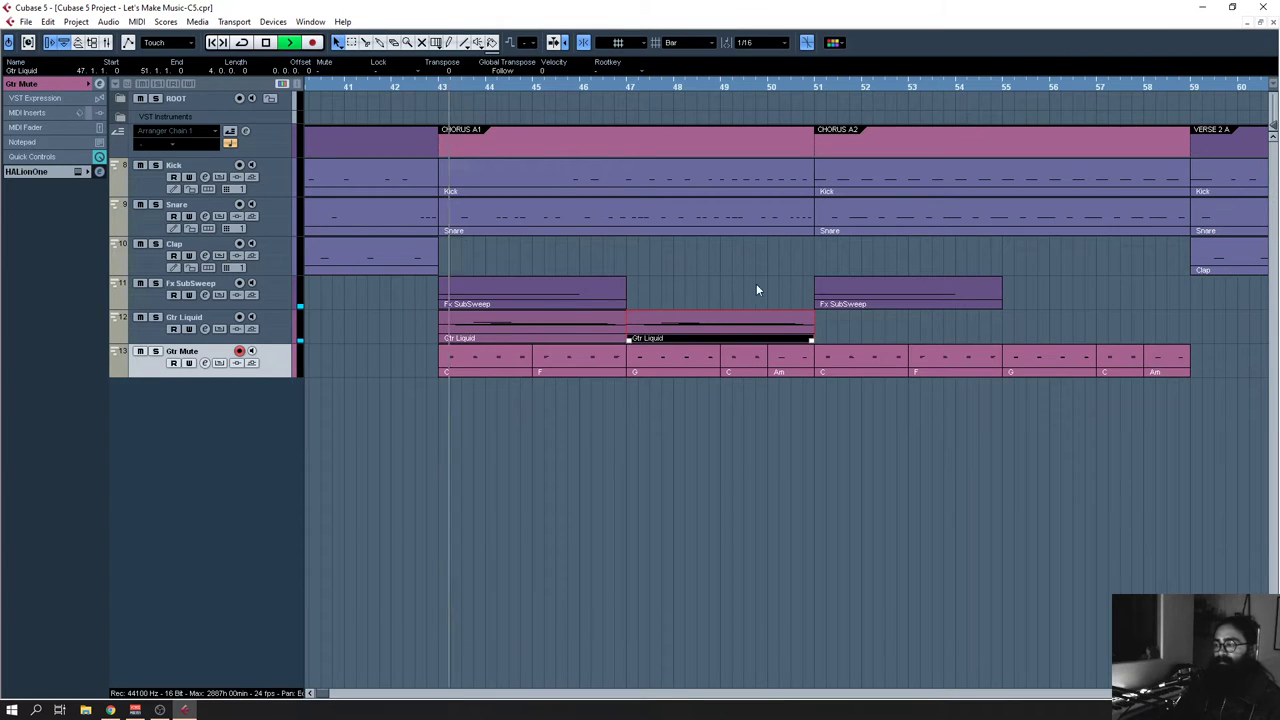
# Step: Play through Chorus A1 and A2 to check the guitar parts and return to the start of Chorus A1
pyautogui.click(812, 408)
pyautogui.press('g')
pyautogui.press('g')
pyautogui.press('g')
pyautogui.press('g')
pyautogui.moveTo(812, 409); pyautogui.dragTo(561, 463)
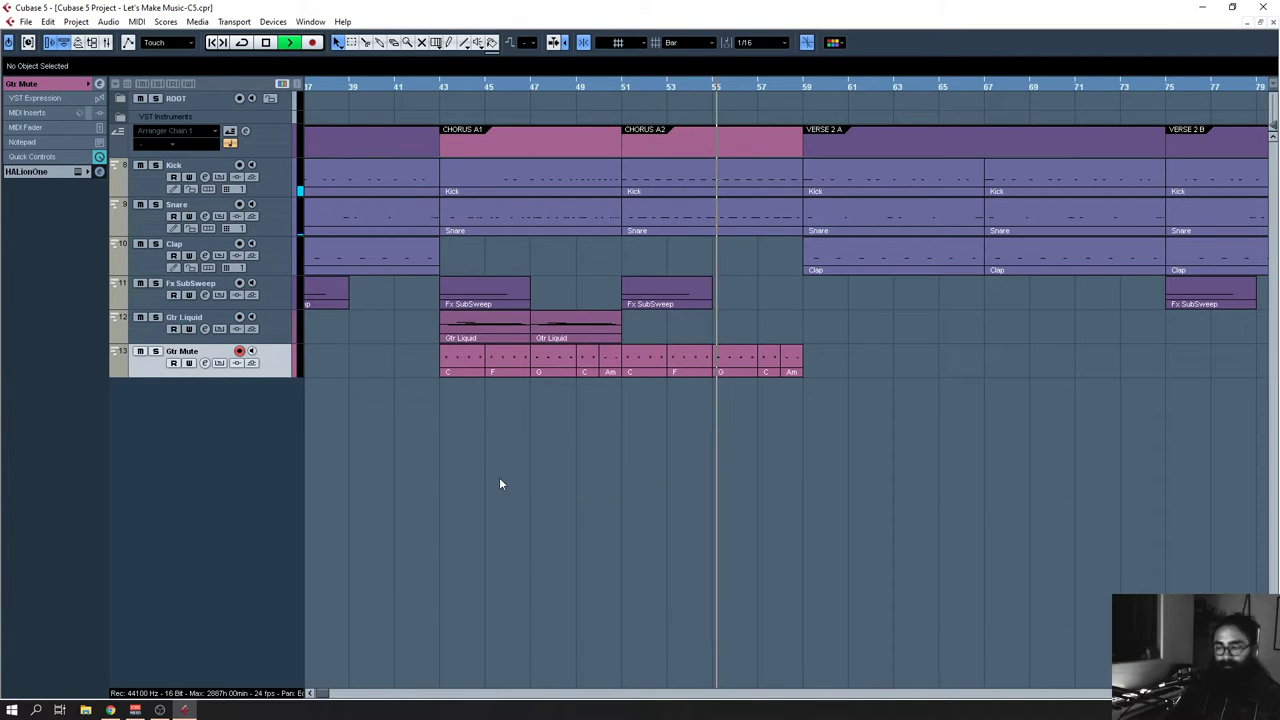
pyautogui.press('space')
pyautogui.press('space')
pyautogui.press('h')
pyautogui.press('h')
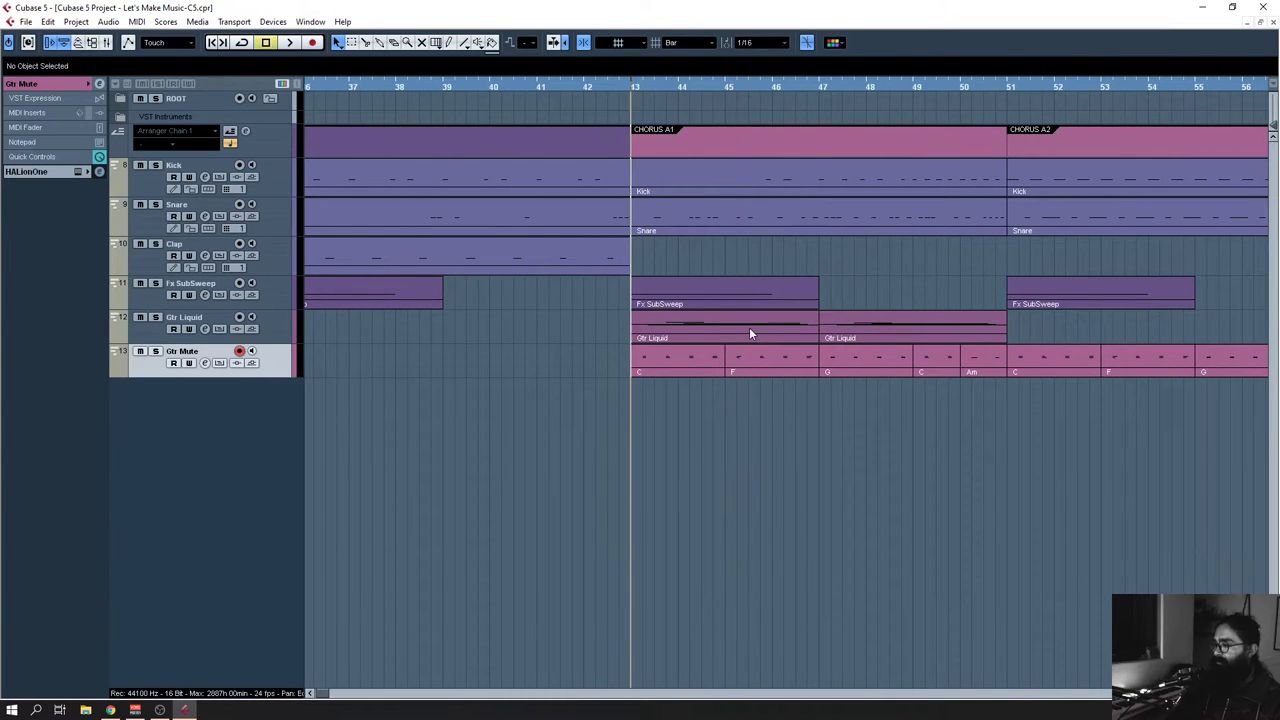
# Step: Open the first Gtr Liquid part at bar 43, split its E2 note at bar 45 and raise the second half to F2
pyautogui.doubleClick(749, 327)
pyautogui.moveTo(670, 242); pyautogui.dragTo(641, 396)
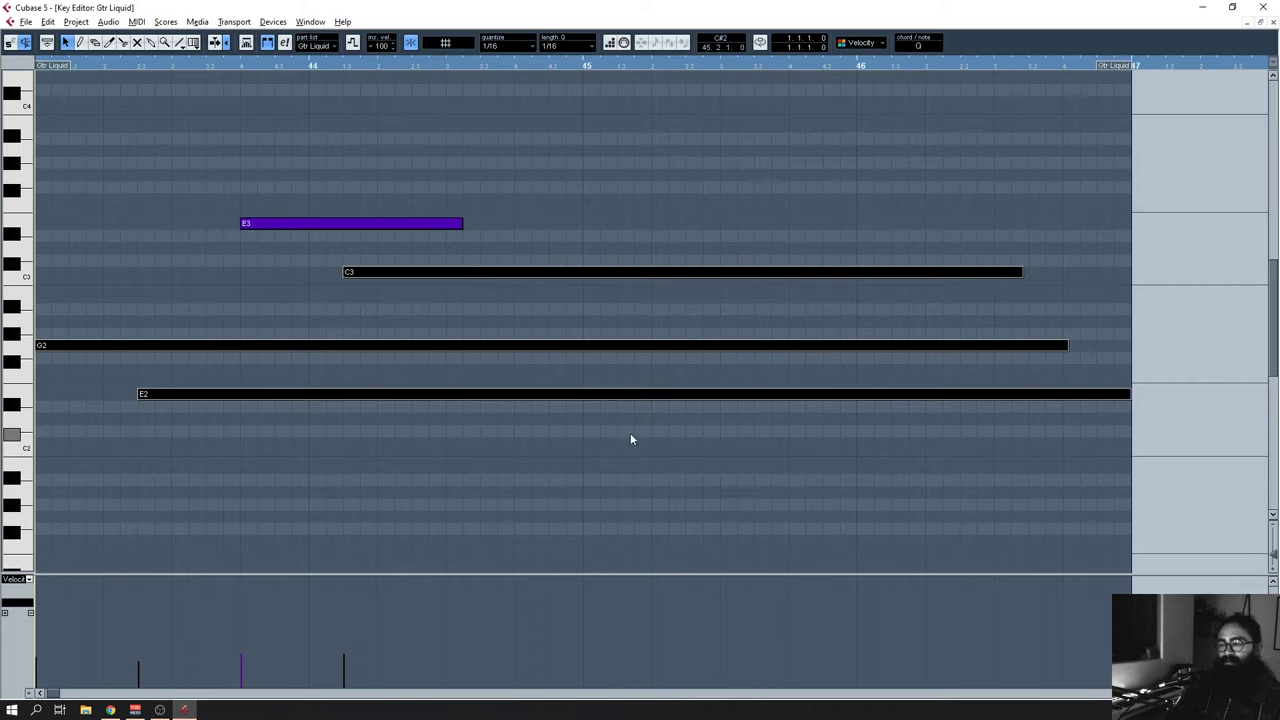
pyautogui.hotkey('alt', 'space')
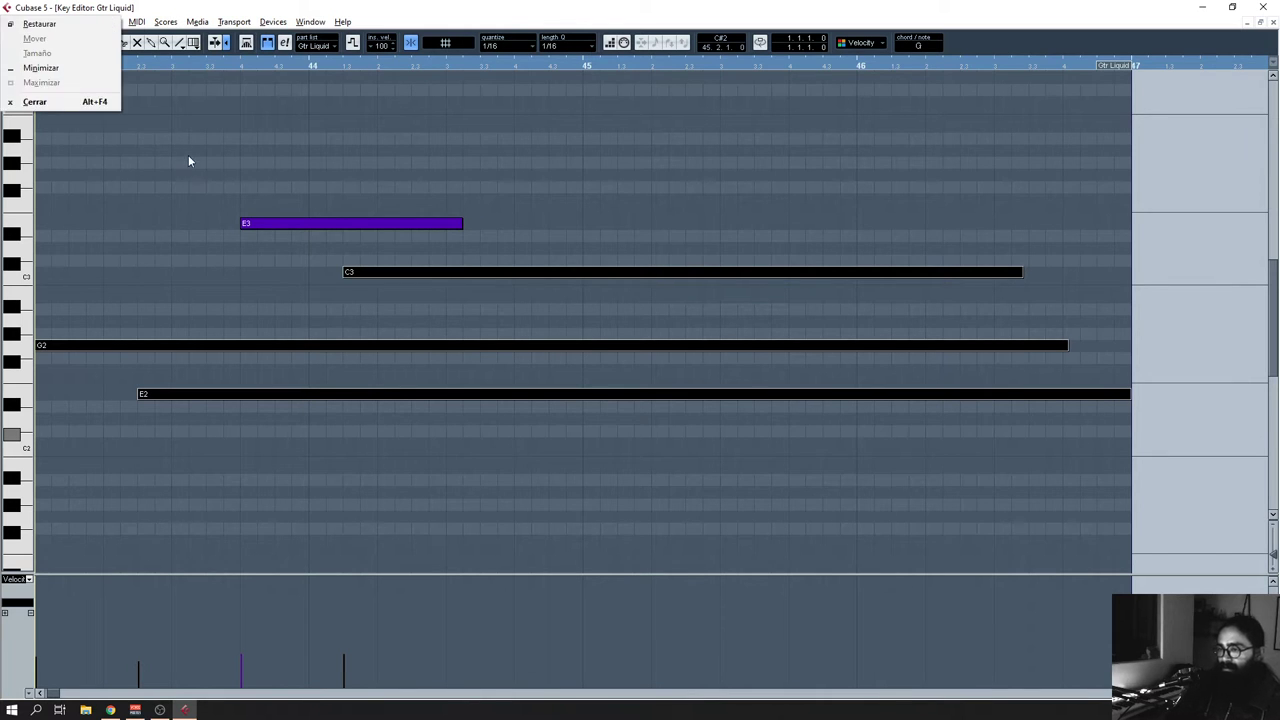
pyautogui.click(188, 157)
pyautogui.click(82, 67)
pyautogui.moveTo(101, 139); pyautogui.dragTo(166, 142)
pyautogui.moveTo(534, 264); pyautogui.dragTo(498, 275)
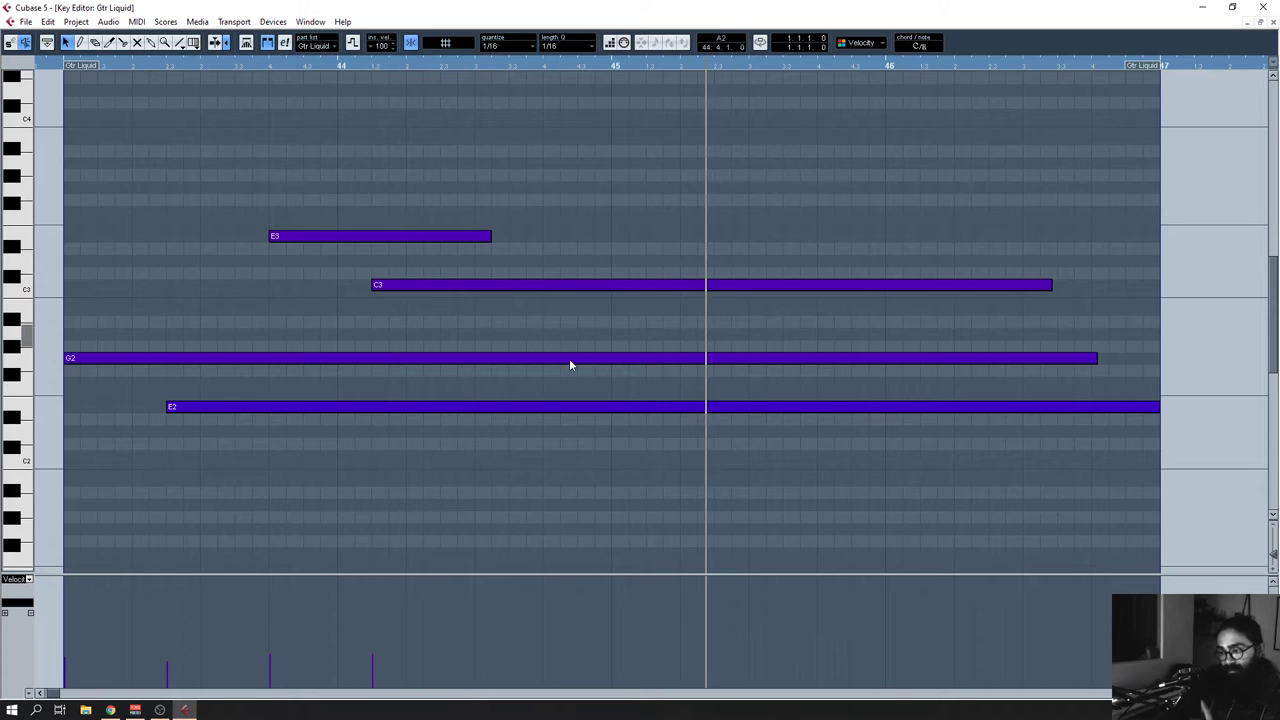
pyautogui.press('space')
pyautogui.keyDown('alt'); pyautogui.click(622, 406); pyautogui.keyUp('alt')
pyautogui.click(642, 406)
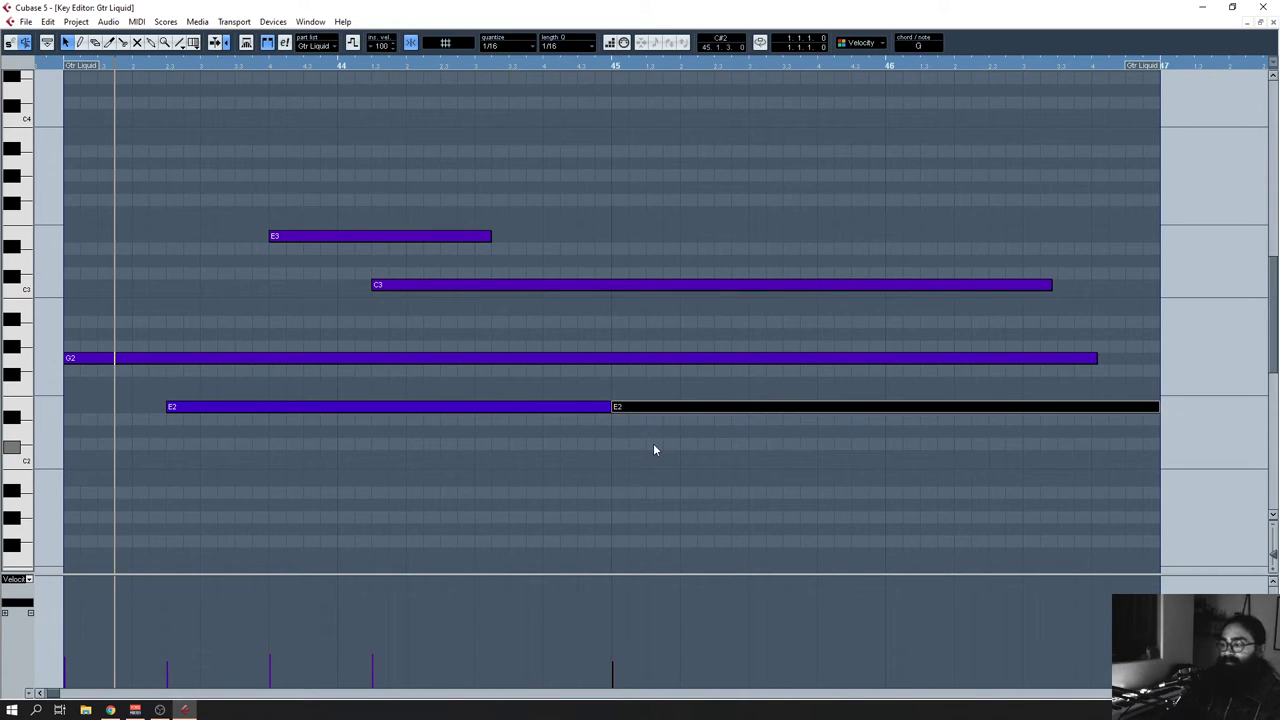
pyautogui.press('Up')
# Step: End the G2 and E3 notes of the first Gtr Liquid part at bar 45 and extend its C3 note to bar 47
pyautogui.moveTo(1096, 358); pyautogui.dragTo(610, 360)
pyautogui.moveTo(1040, 296); pyautogui.dragTo(1160, 300)
pyautogui.click(405, 279)
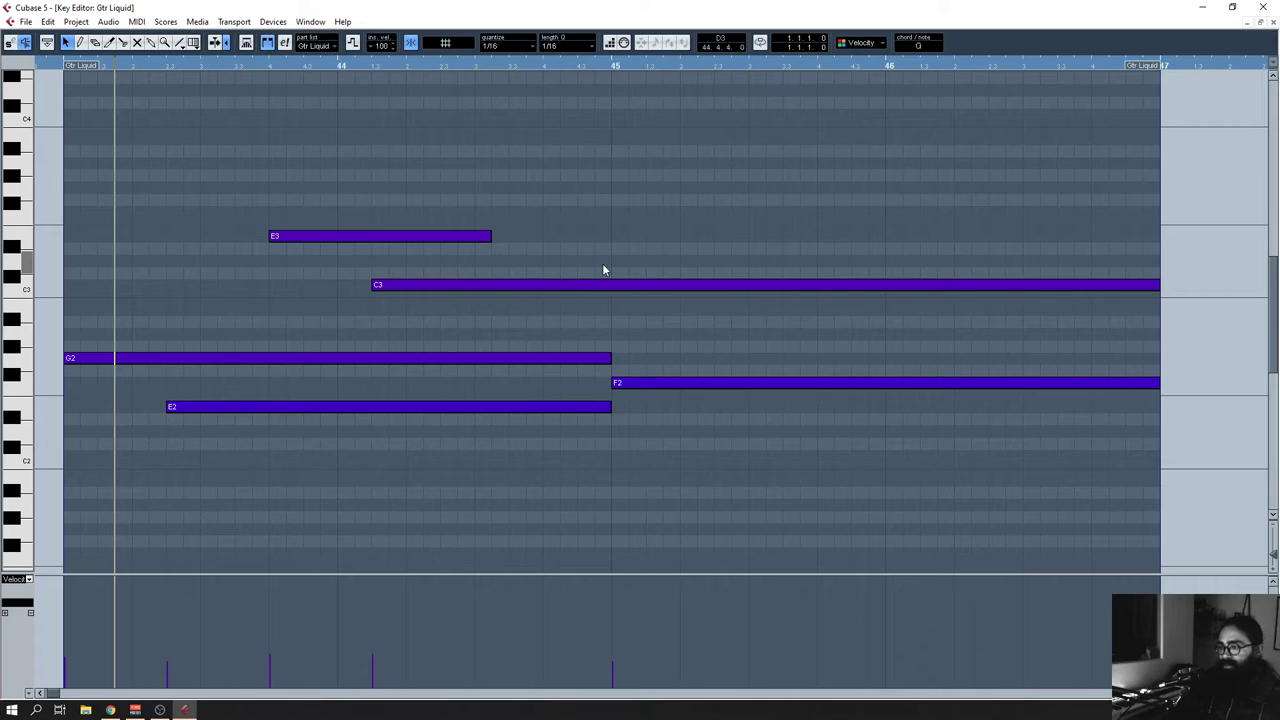
pyautogui.moveTo(488, 236); pyautogui.dragTo(608, 238)
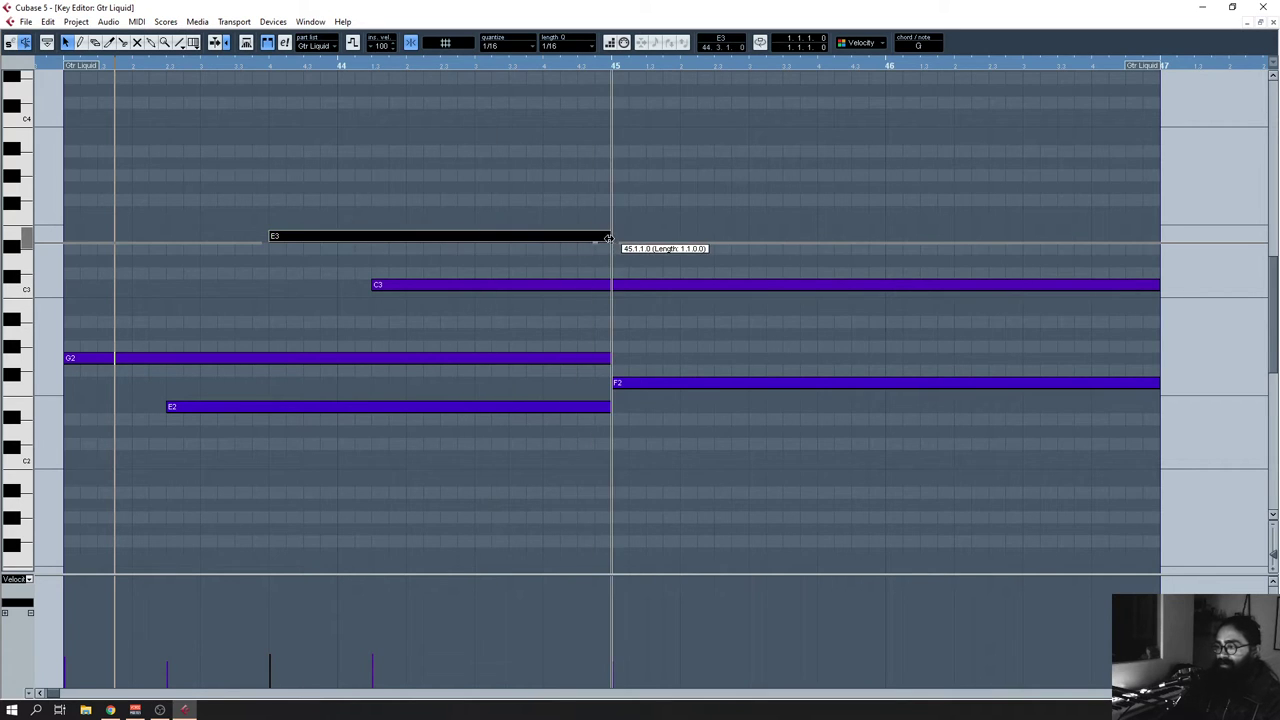
# Step: Return to the arrangement and play Chorus A1 to check the reshaped first Gtr Liquid part
pyautogui.press('Return')
pyautogui.press('space')
pyautogui.moveTo(892, 385); pyautogui.dragTo(693, 420)
pyautogui.click(648, 432)
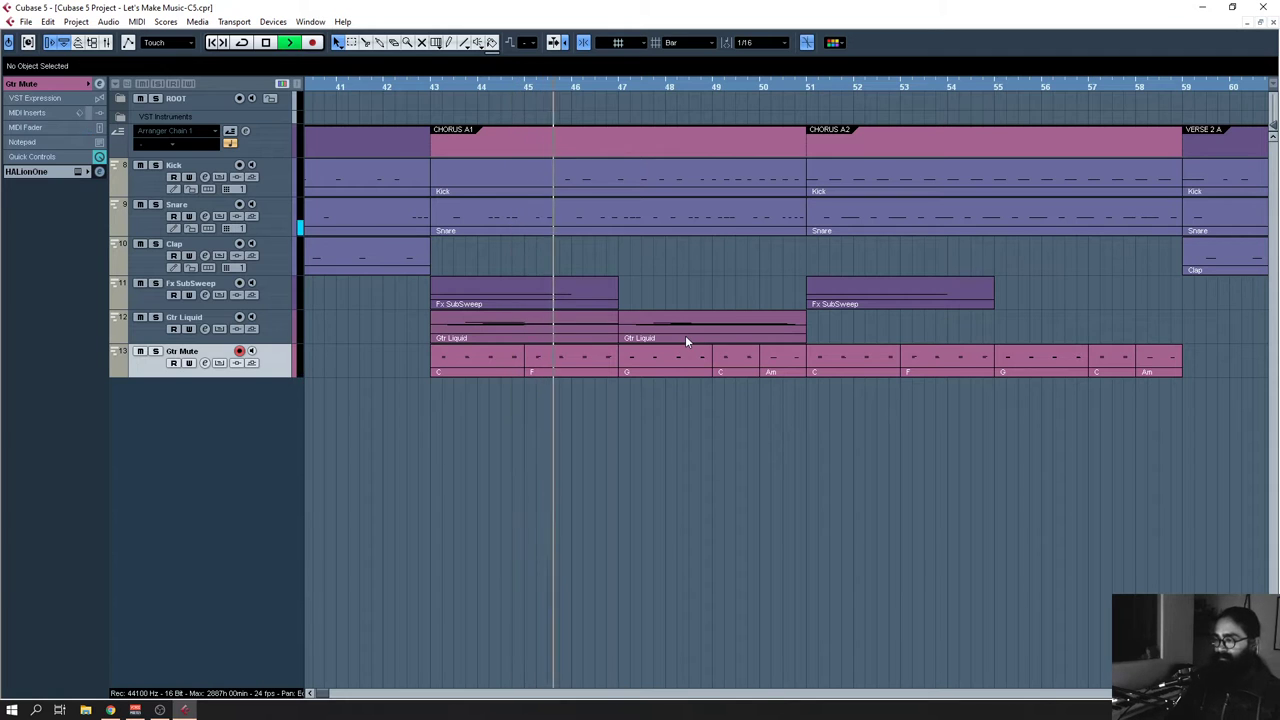
# Step: Open the second Gtr Liquid part at bar 47, split its second G2 note at bar 49 and lower the split-off portion to E2
pyautogui.doubleClick(688, 336)
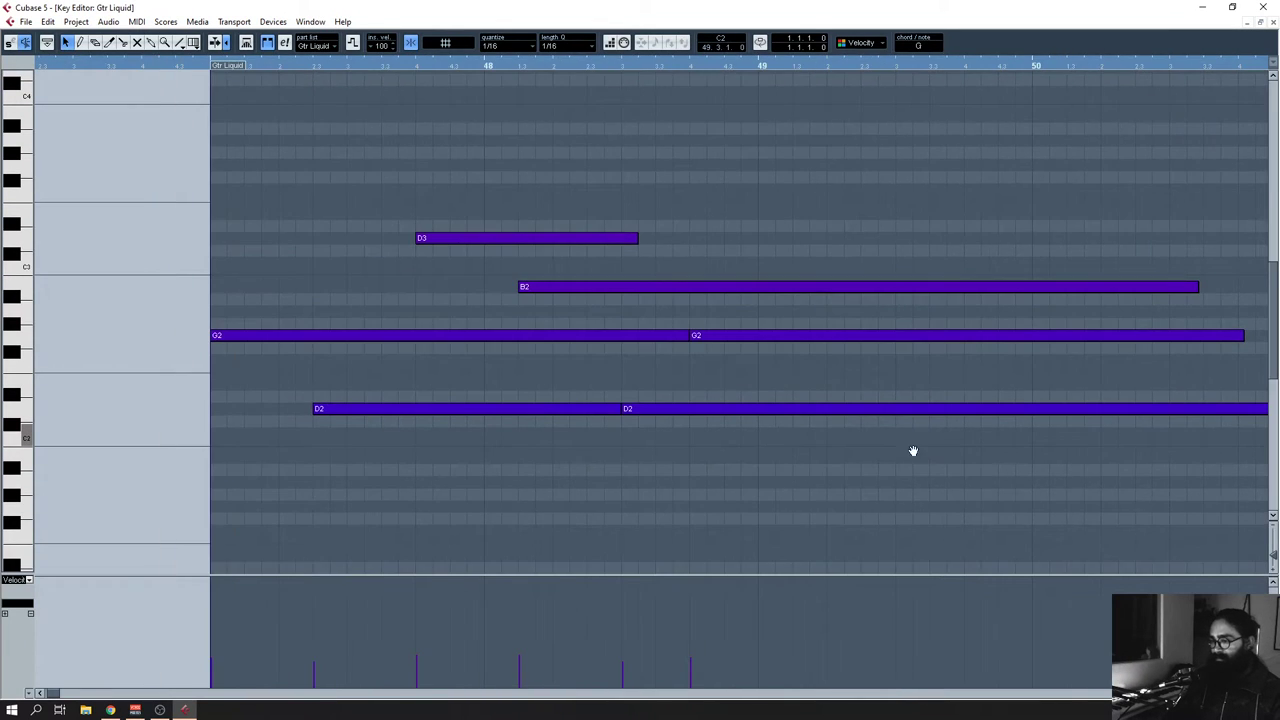
pyautogui.moveTo(913, 451); pyautogui.dragTo(810, 462)
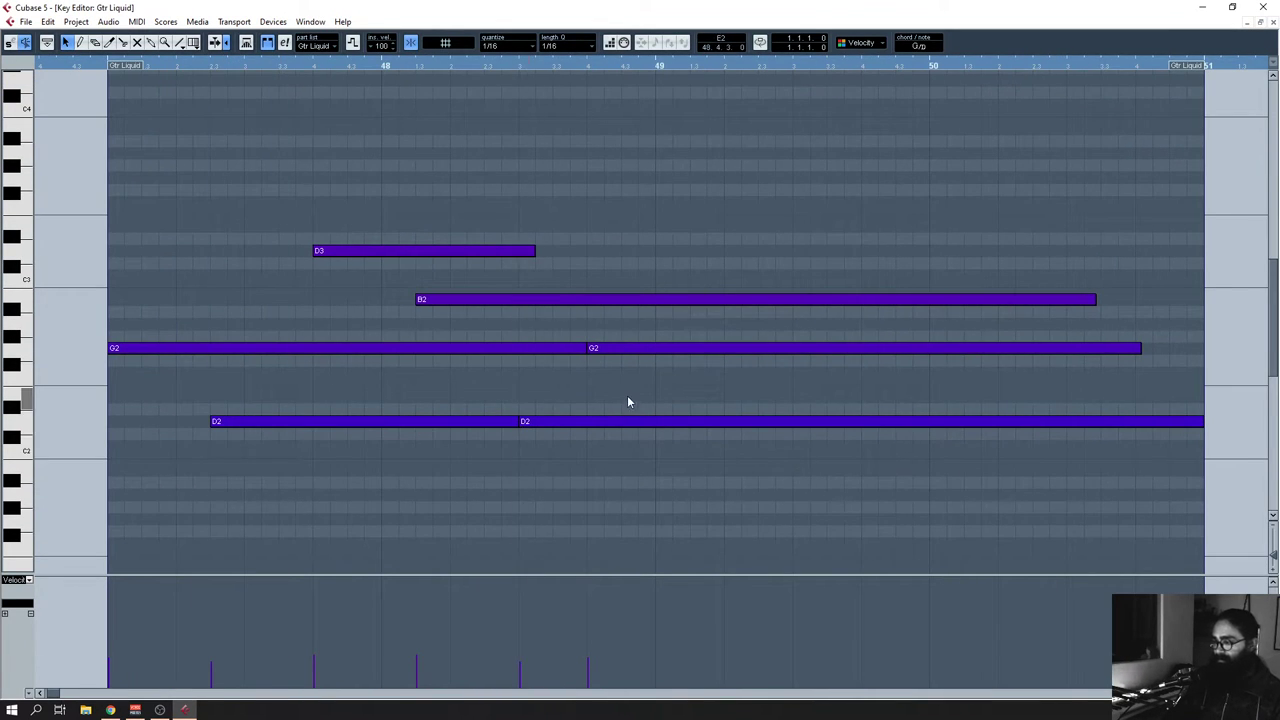
pyautogui.click(663, 349)
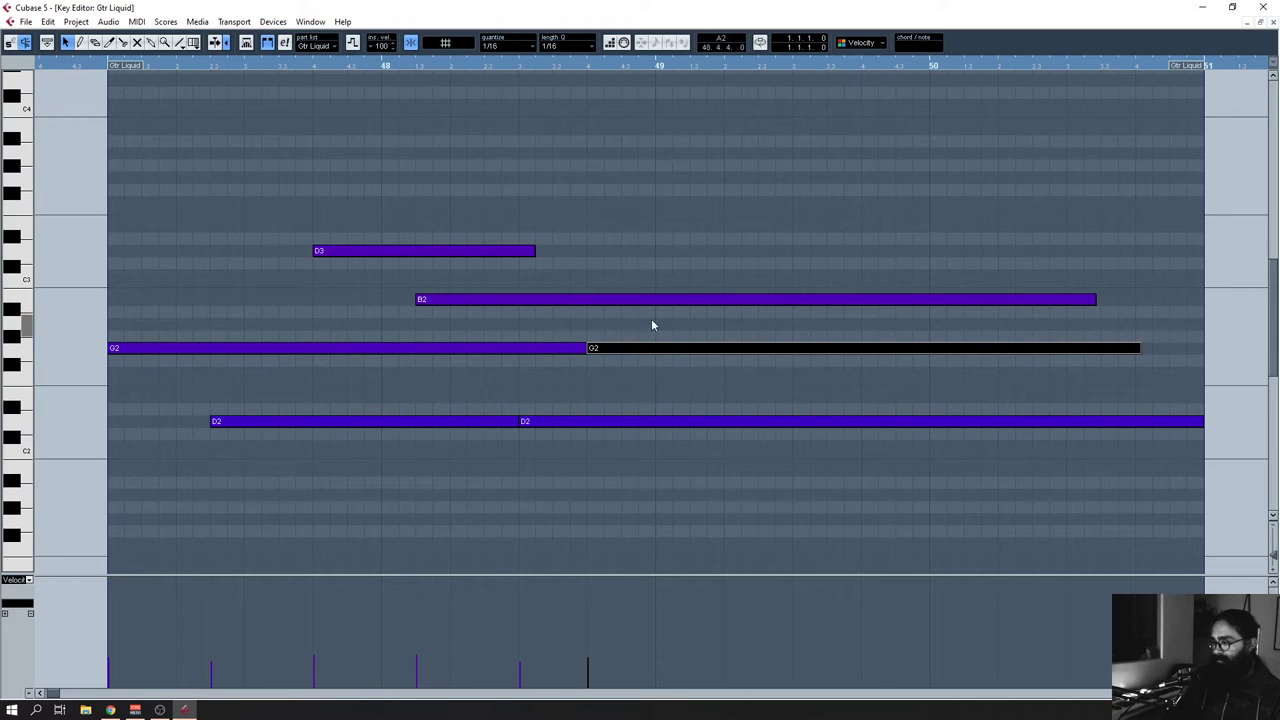
pyautogui.click(656, 302)
pyautogui.click(659, 349)
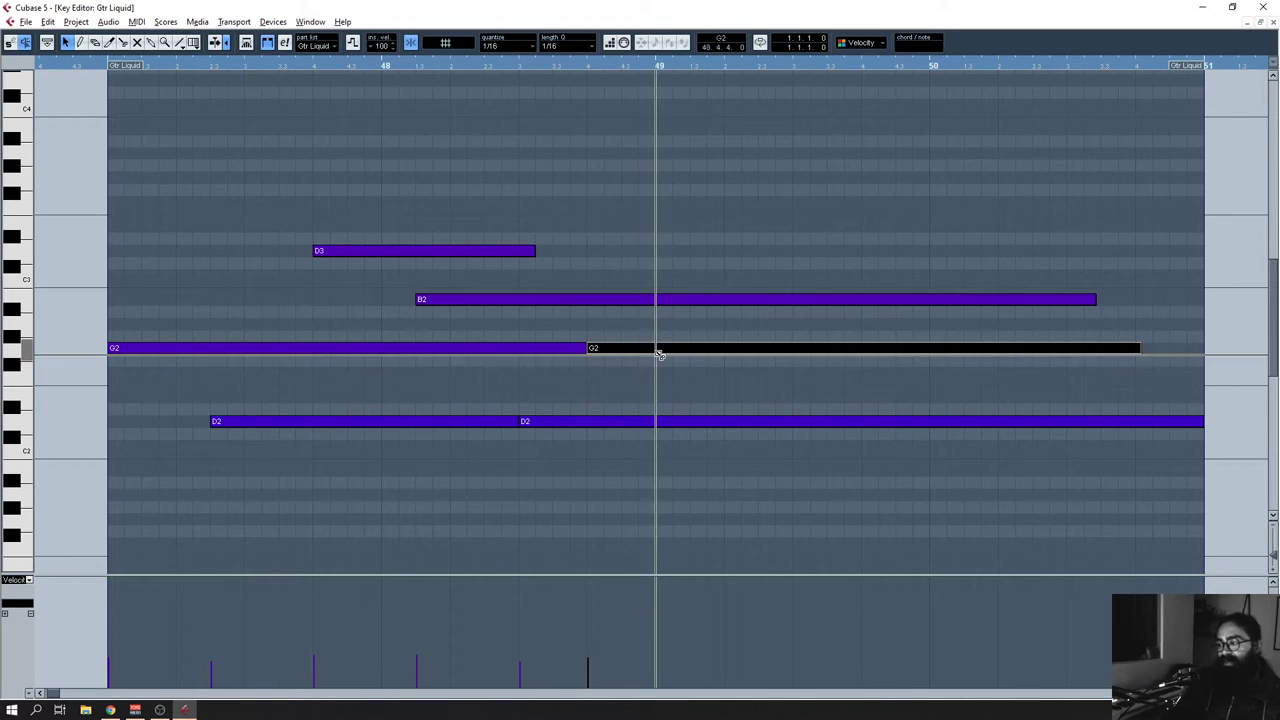
pyautogui.keyDown('alt'); pyautogui.click(659, 350); pyautogui.keyUp('alt')
pyautogui.moveTo(665, 351); pyautogui.dragTo(677, 396)
pyautogui.press('Escape')
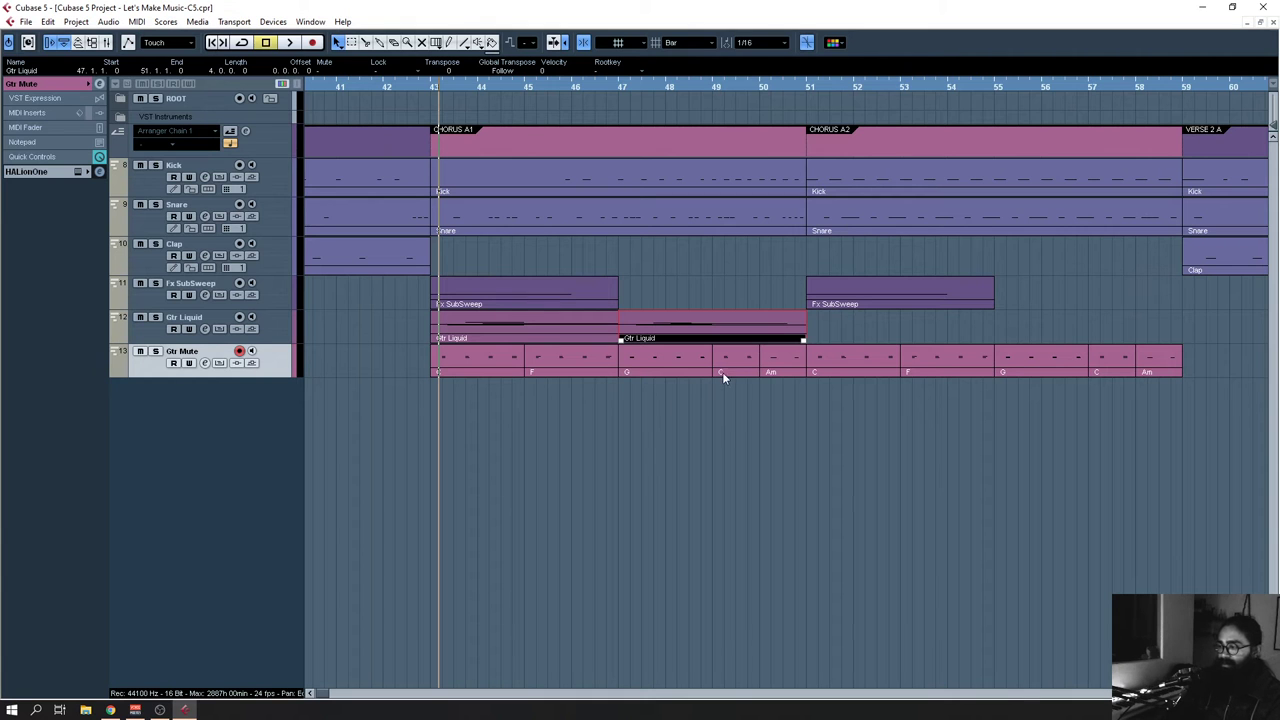
# Step: Reopen the second Gtr Liquid part and shorten the B2 note and the second D2 note to end at bar 49
pyautogui.doubleClick(733, 340)
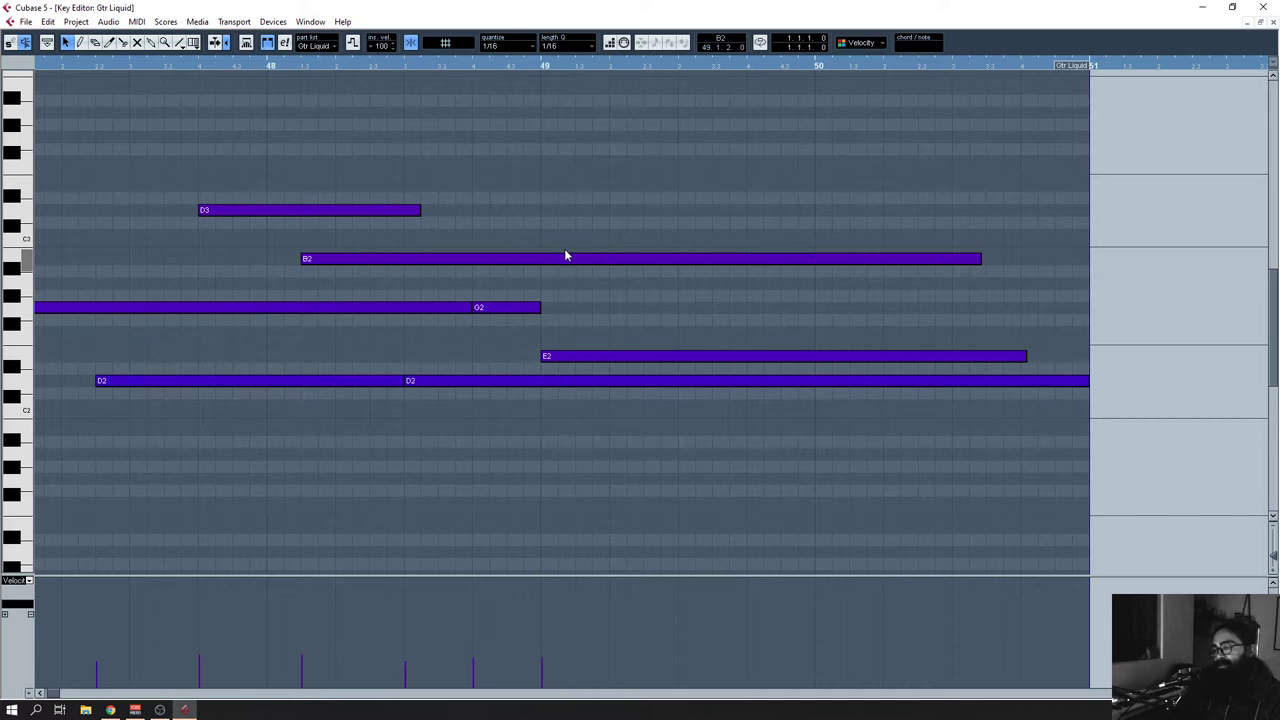
pyautogui.moveTo(970, 260); pyautogui.dragTo(540, 262)
pyautogui.moveTo(1087, 381); pyautogui.dragTo(540, 381)
pyautogui.moveTo(625, 474); pyautogui.dragTo(747, 487)
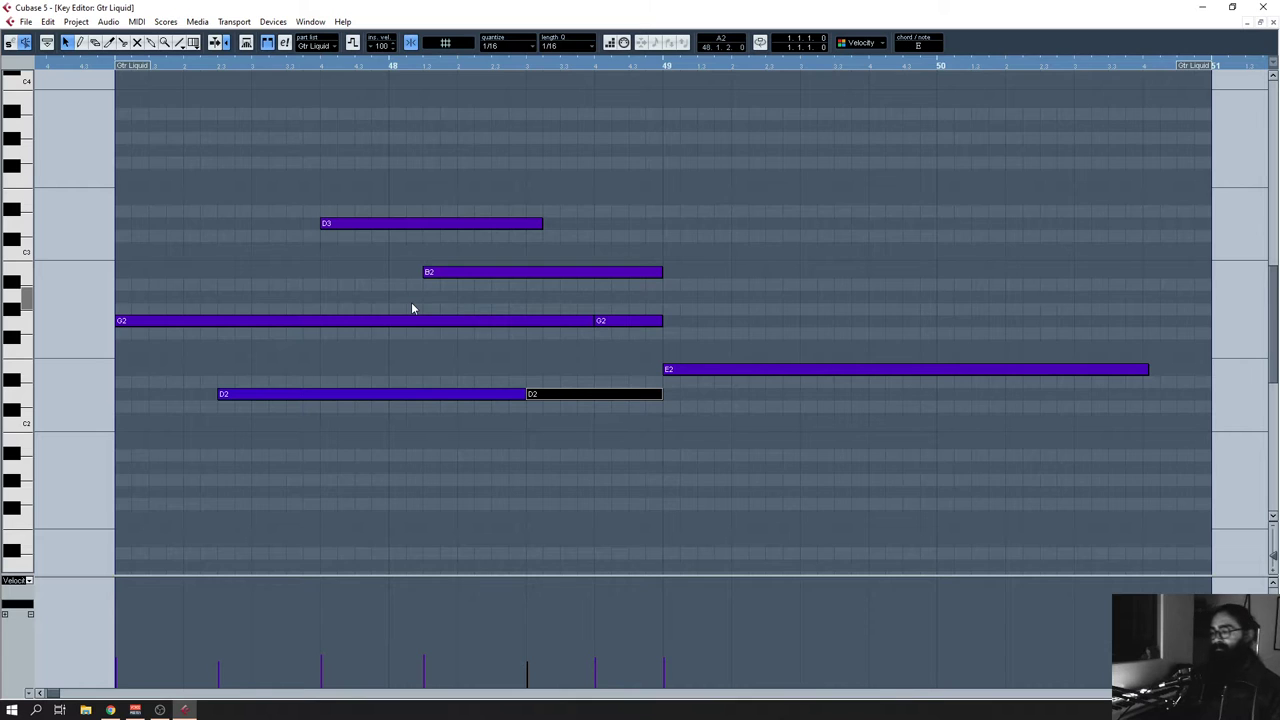
pyautogui.moveTo(763, 431); pyautogui.dragTo(680, 457)
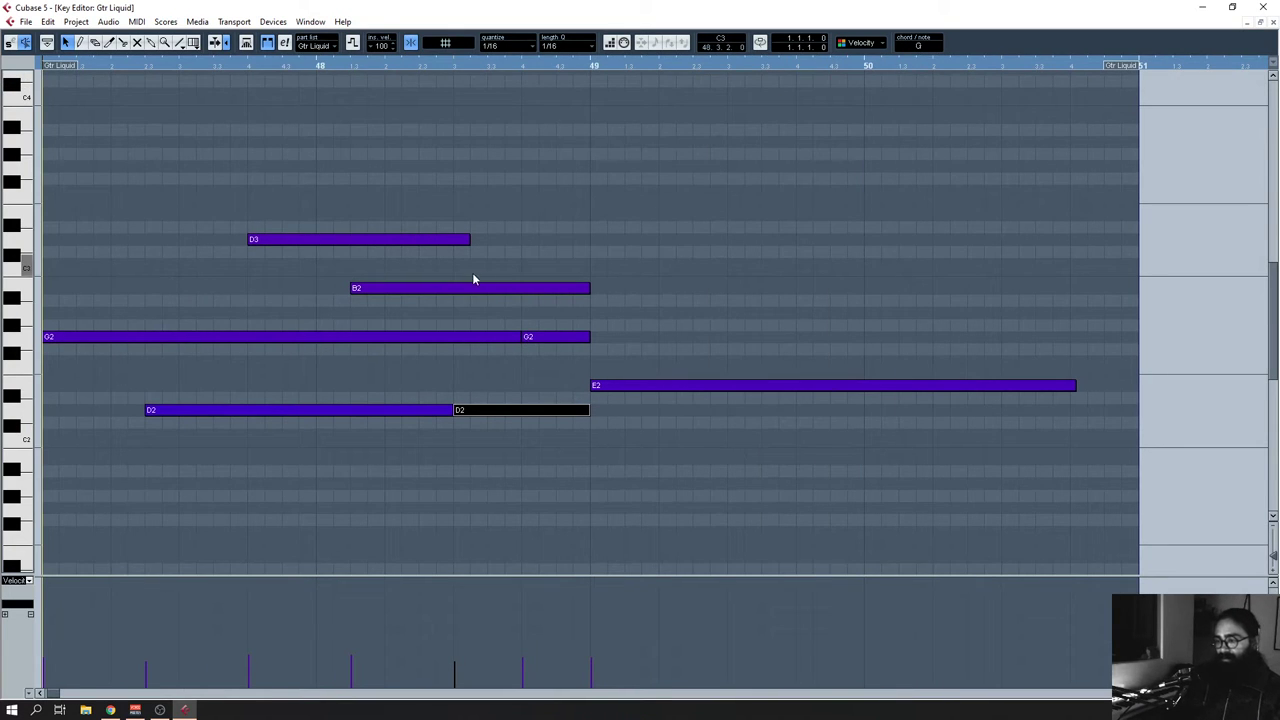
# Step: Extend the second G2 note and the E2 note to the part's end at bar 51 and return to the arrangement
pyautogui.click(634, 369)
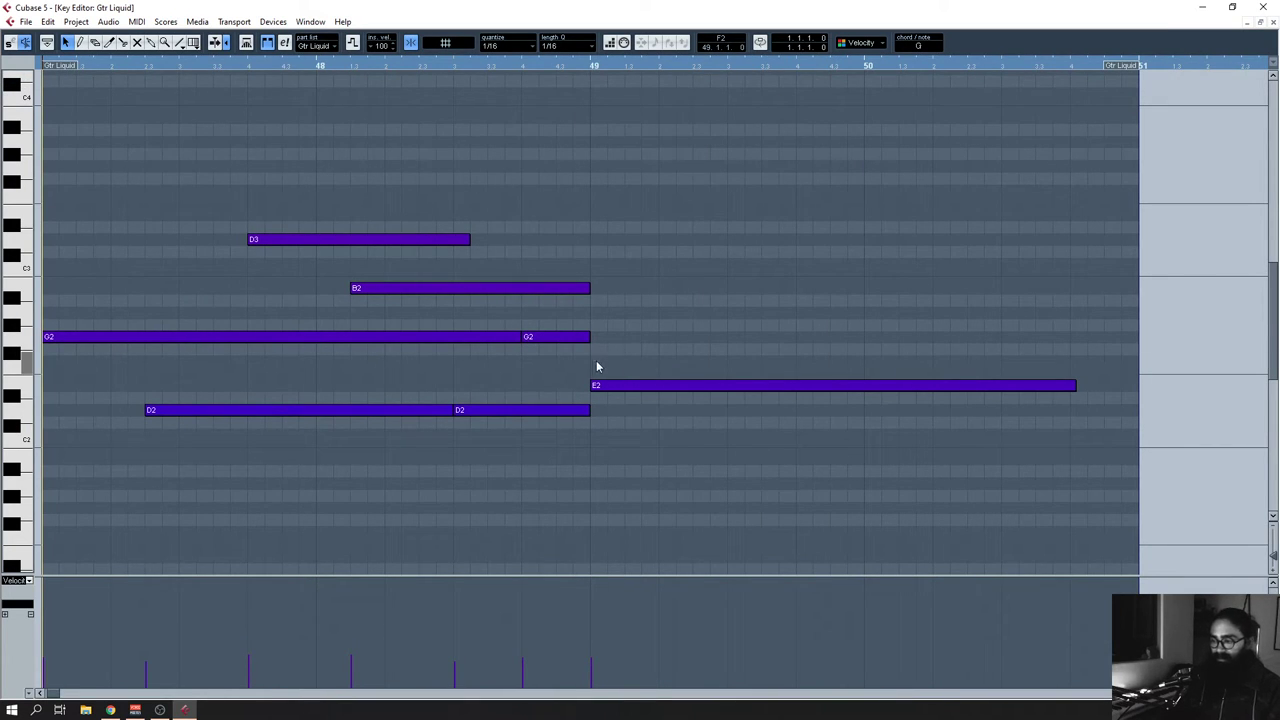
pyautogui.moveTo(586, 337); pyautogui.dragTo(1136, 385)
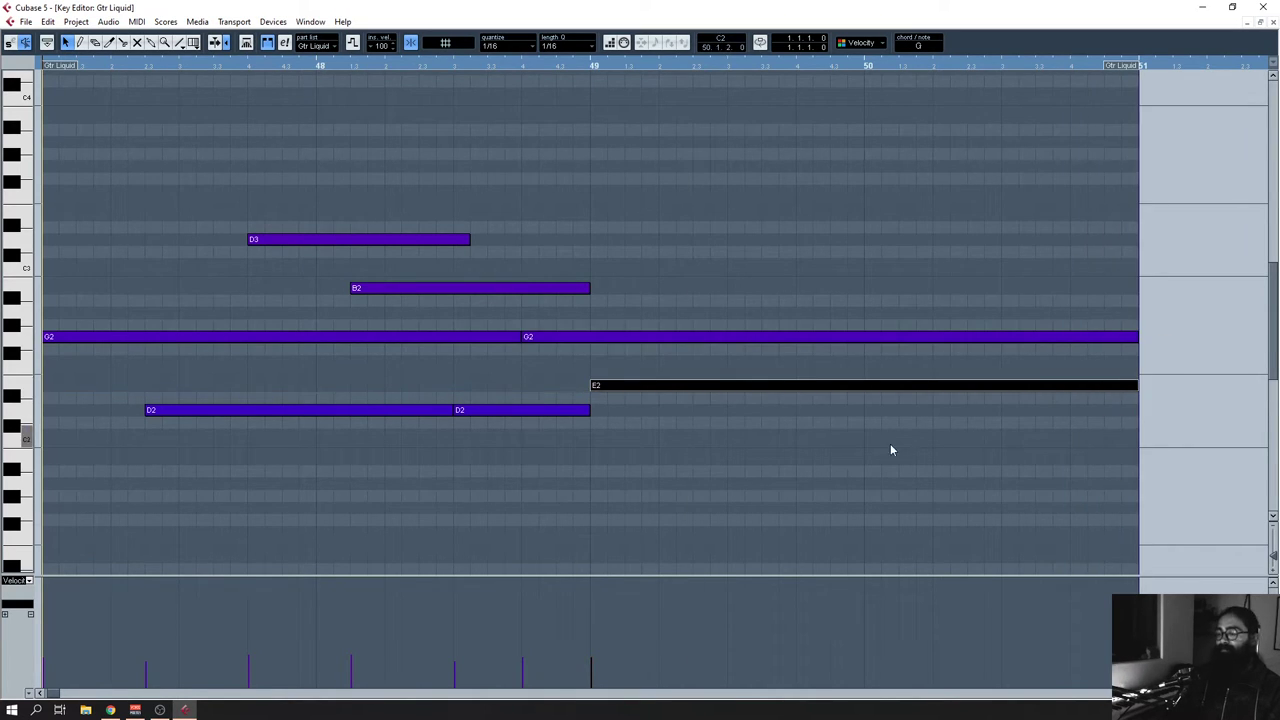
pyautogui.click(664, 484)
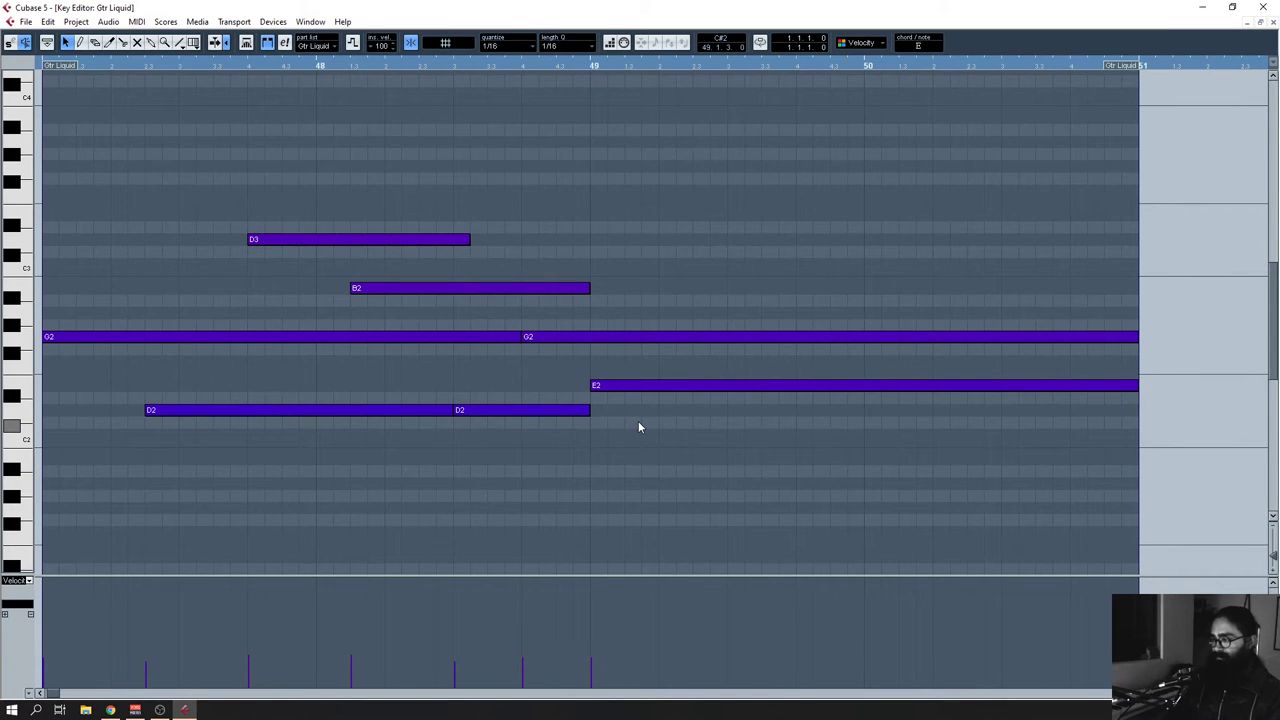
pyautogui.press('Escape')
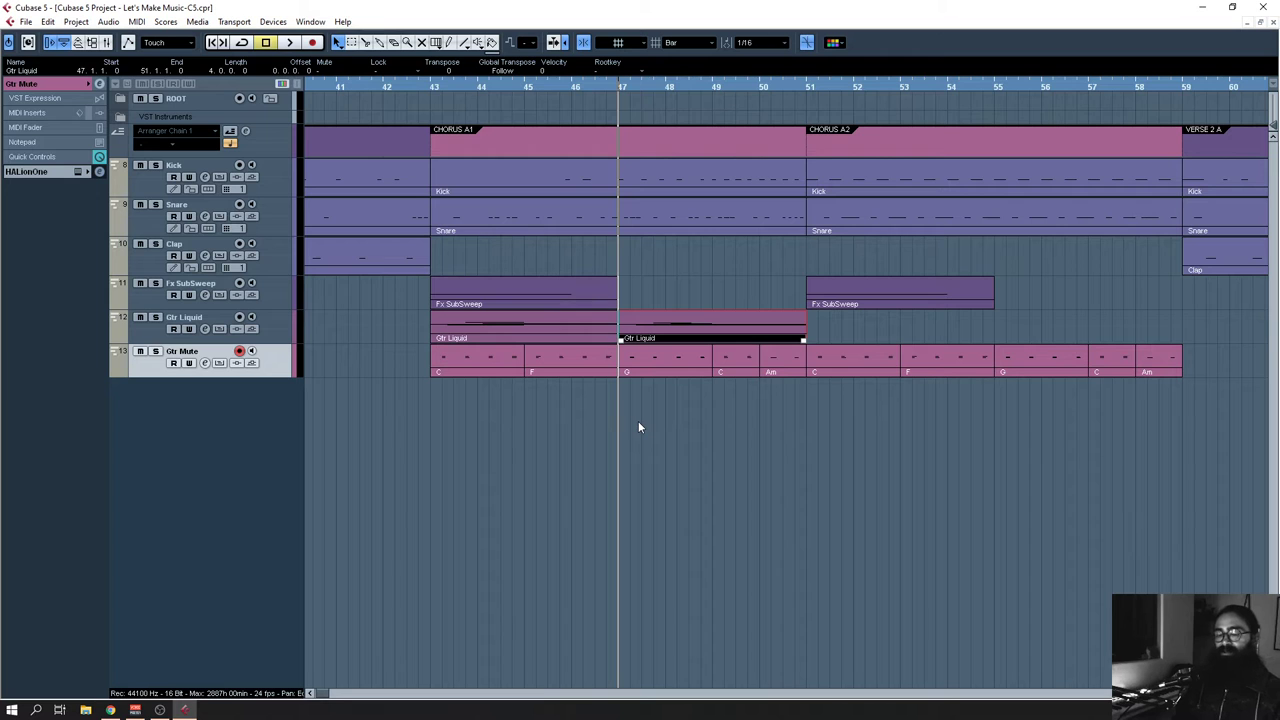
# Step: Duplicate both Gtr Liquid parts of Chorus A1 into Chorus A2, starting at bar 51
pyautogui.click(804, 537)
pyautogui.press('space')
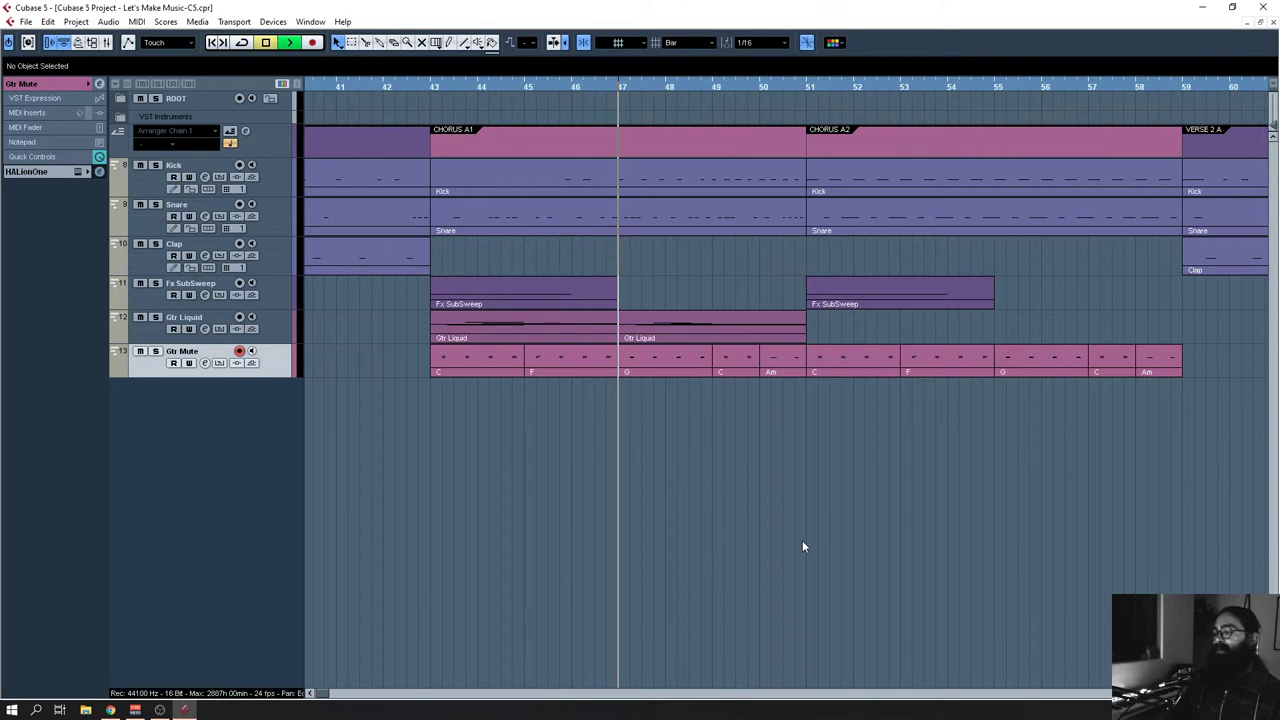
pyautogui.press('g')
pyautogui.press('g')
pyautogui.press('space')
pyautogui.click(567, 337)
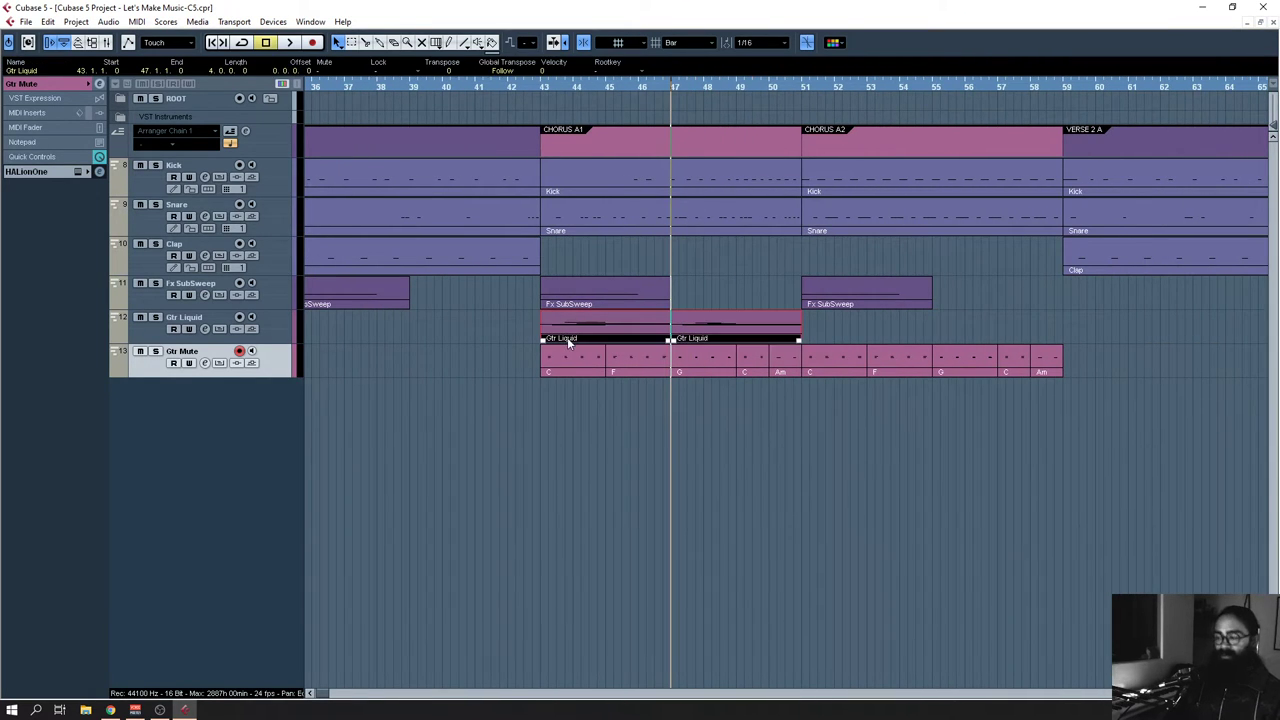
pyautogui.hotkey('ctrl', 'd')
pyautogui.click(830, 488)
# Step: Copy all Gtr Liquid and Gtr Mute parts of Chorus A1 and A2 to the second pair of choruses at bar 91
pyautogui.press('space')
pyautogui.press('g')
pyautogui.press('g')
pyautogui.press('g')
pyautogui.press('g')
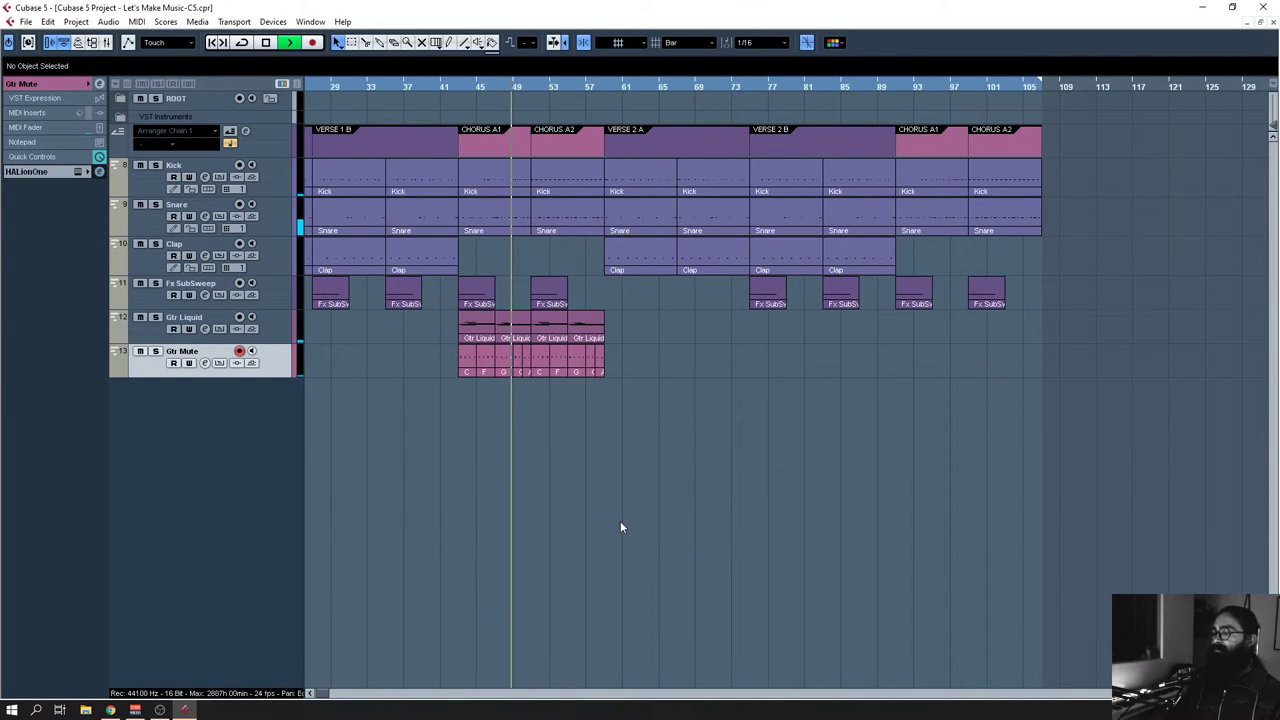
pyautogui.press('h')
pyautogui.moveTo(620, 522); pyautogui.dragTo(563, 510)
pyautogui.moveTo(634, 475); pyautogui.dragTo(464, 328)
pyautogui.moveTo(700, 440); pyautogui.dragTo(639, 484)
pyautogui.moveTo(388, 331); pyautogui.dragTo(913, 335)
pyautogui.click(826, 437)
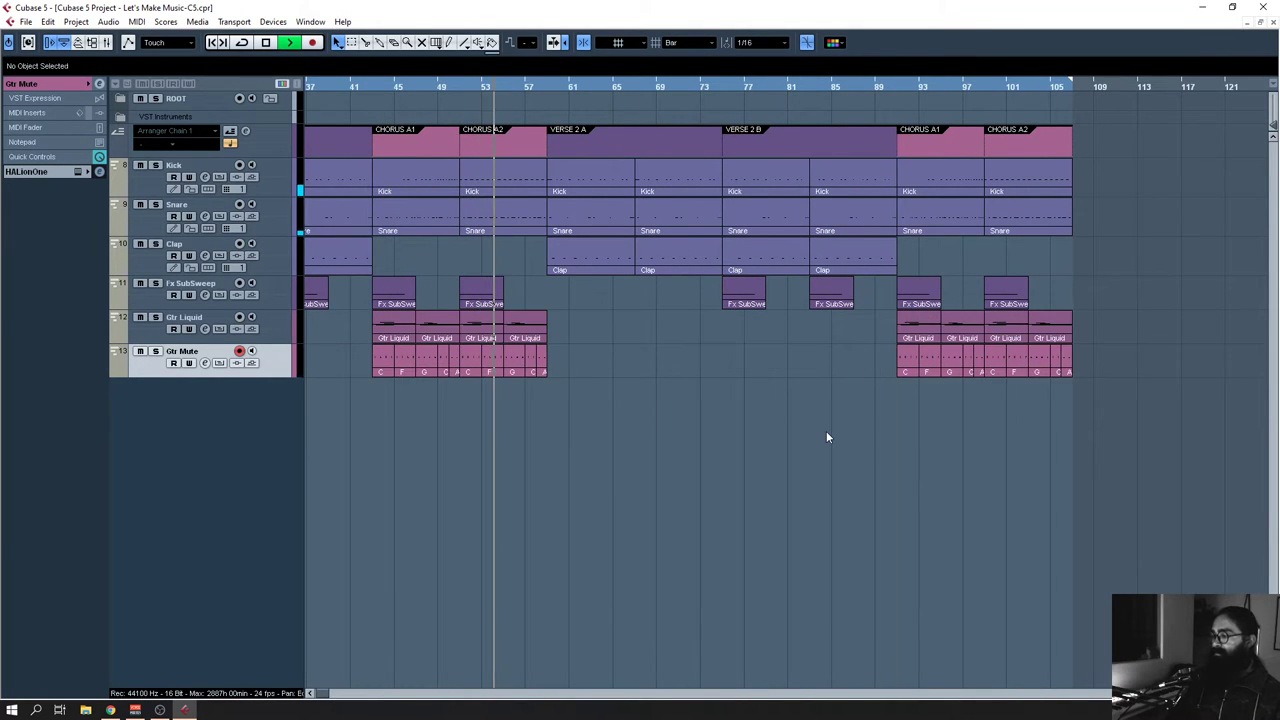
# Step: Open the Gtr Mute track's HALionOne instrument and set the Mutepick sound's resonance to 45 and cutoff to 94 during playback
pyautogui.click(64, 86)
pyautogui.click(98, 210)
pyautogui.moveTo(655, 268); pyautogui.dragTo(912, 338)
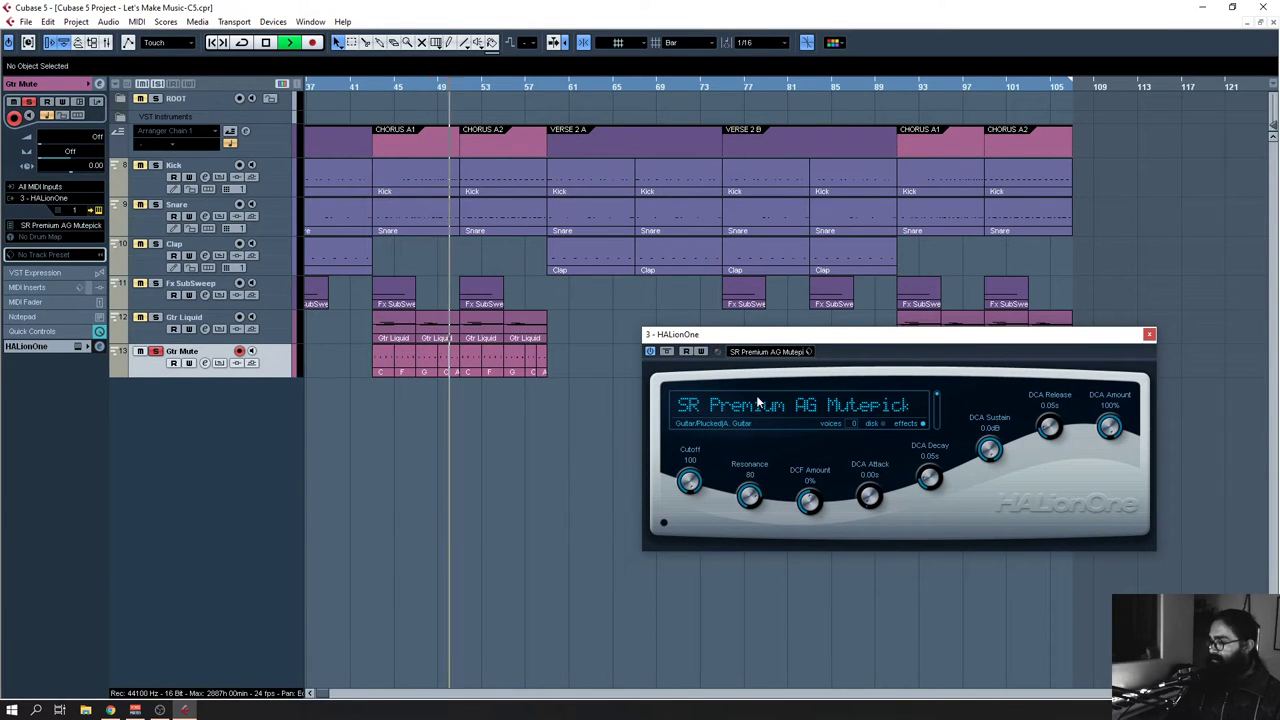
pyautogui.moveTo(689, 481); pyautogui.dragTo(696, 558)
pyautogui.moveTo(686, 635); pyautogui.dragTo(700, 438)
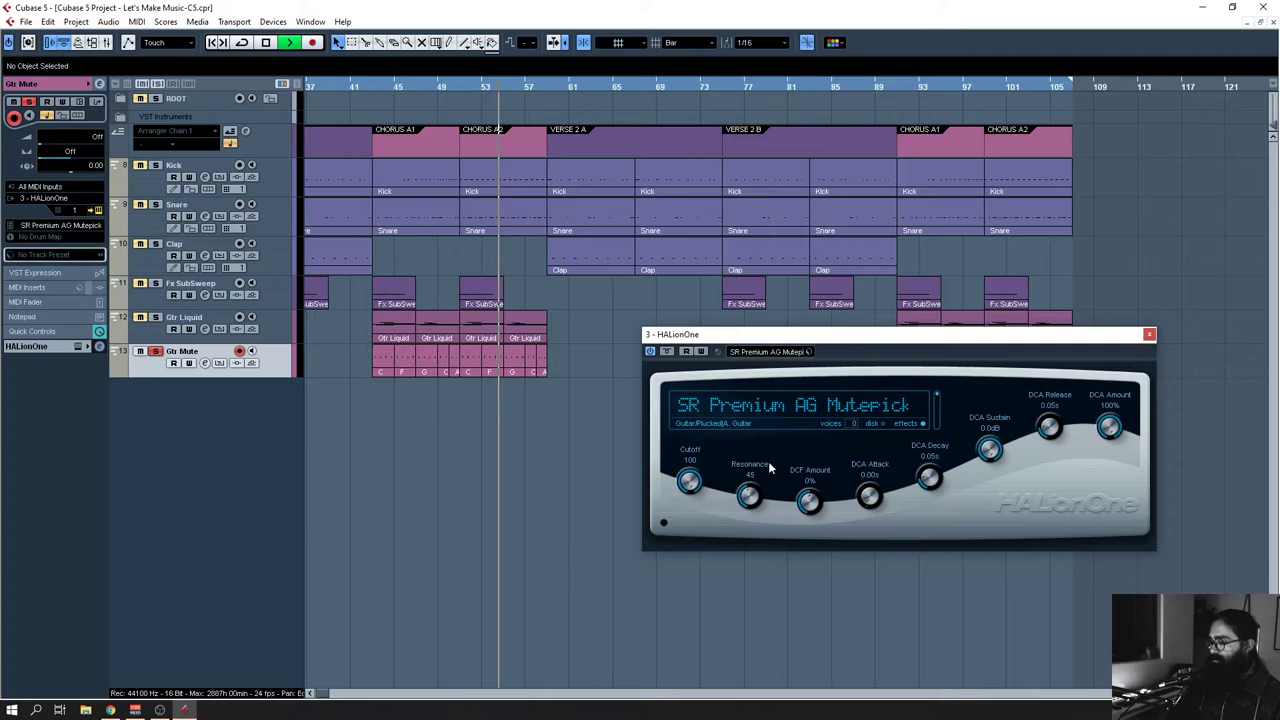
pyautogui.press('space')
pyautogui.press('space')
pyautogui.moveTo(689, 483); pyautogui.dragTo(691, 491)
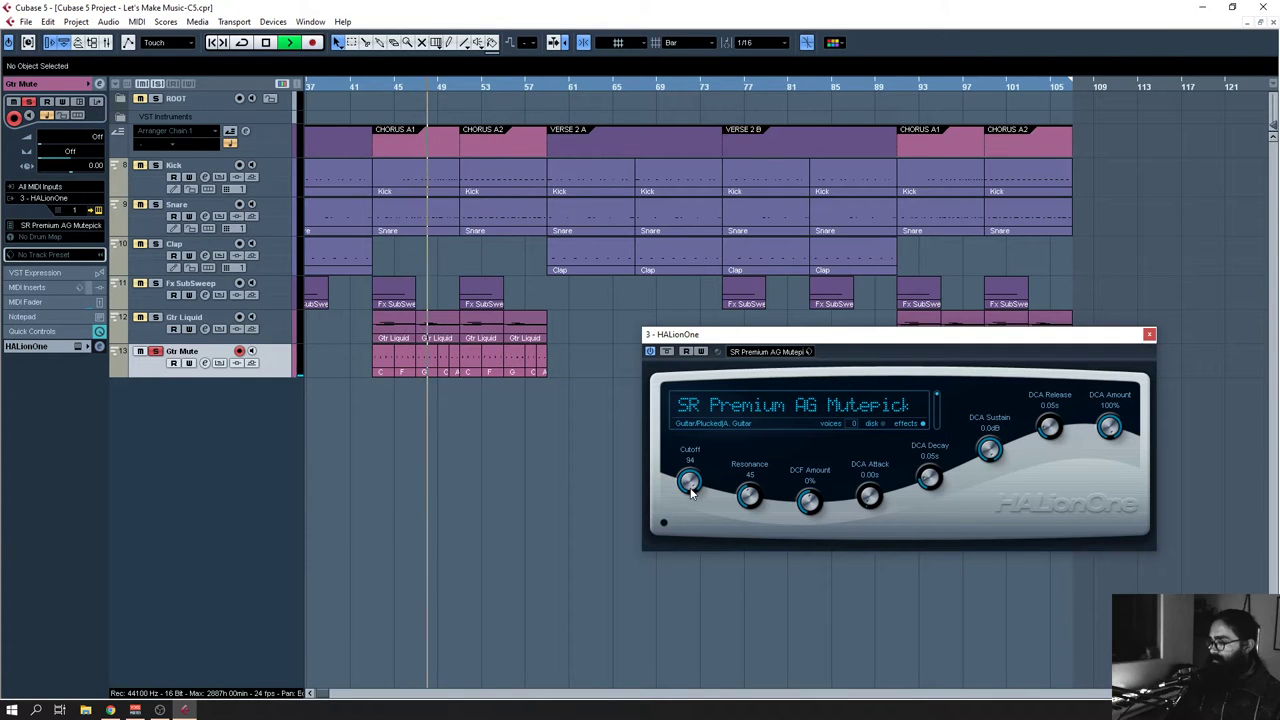
pyautogui.click(1149, 334)
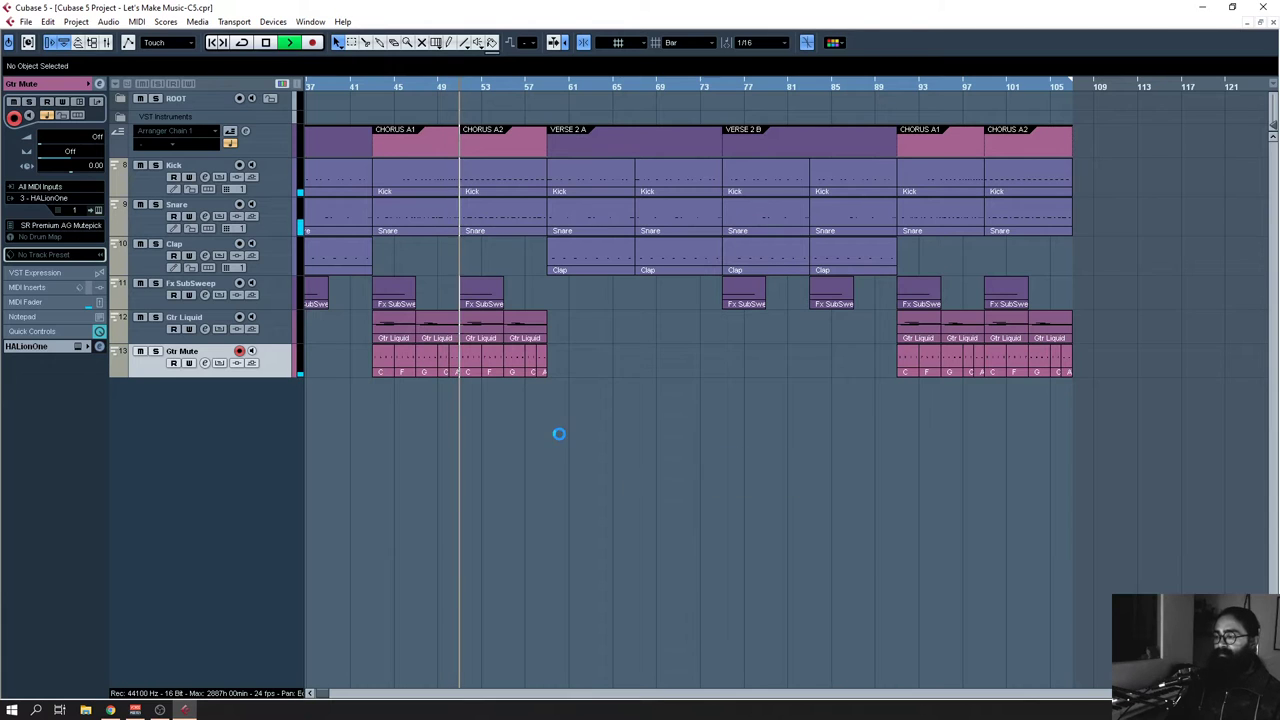
# Step: Load Engine 2 into slot 4 of the VST instruments rack without creating a MIDI track for it
pyautogui.hscroll(-6, 559, 433)
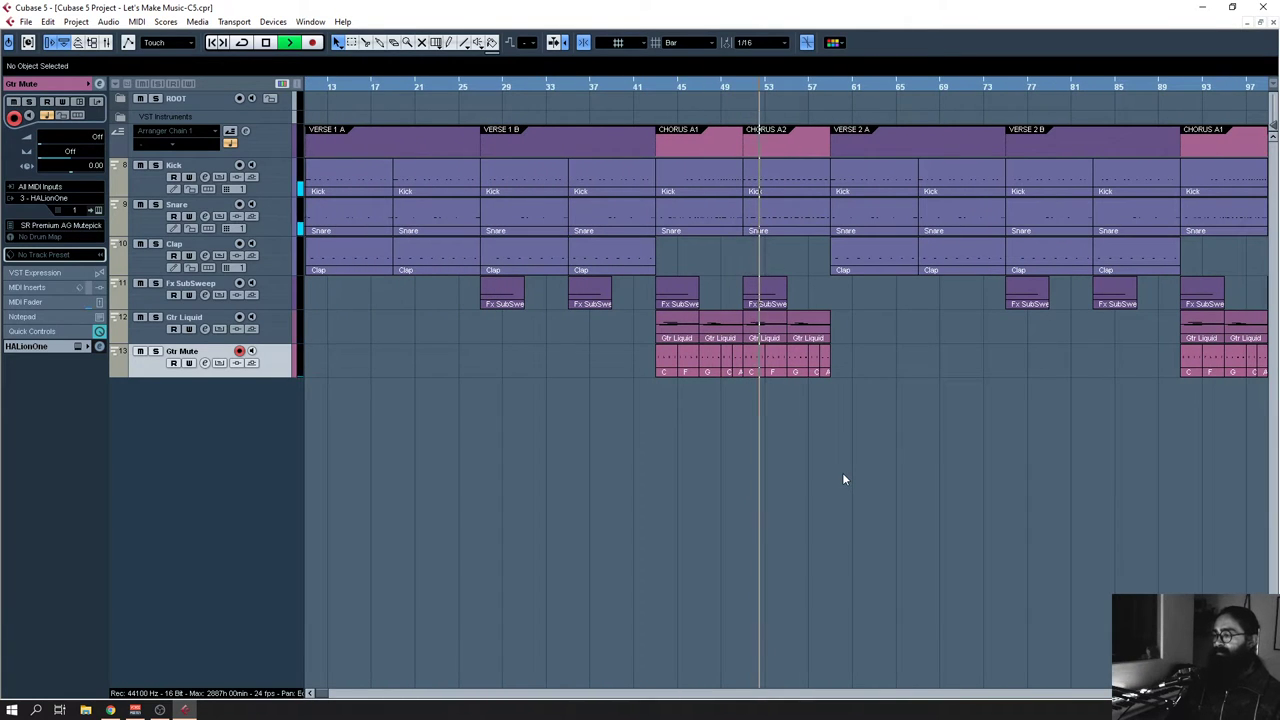
pyautogui.doubleClick(637, 89)
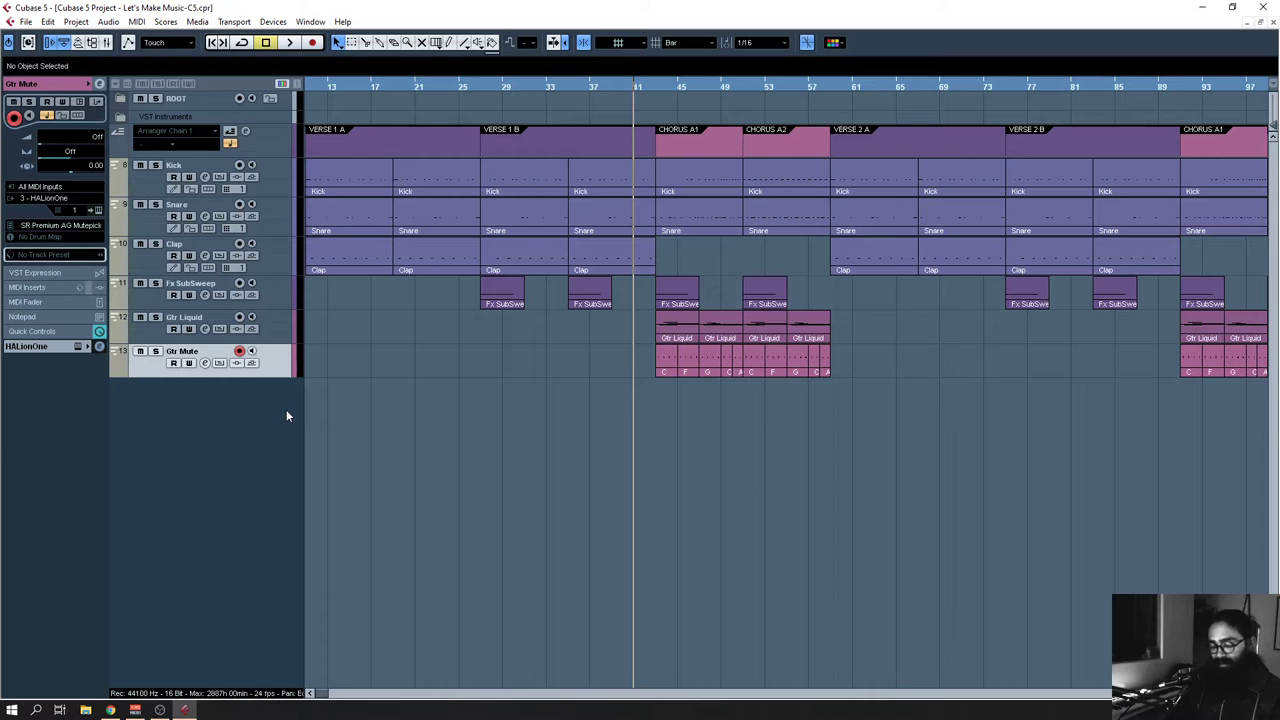
pyautogui.press('F11')
pyautogui.click(810, 301)
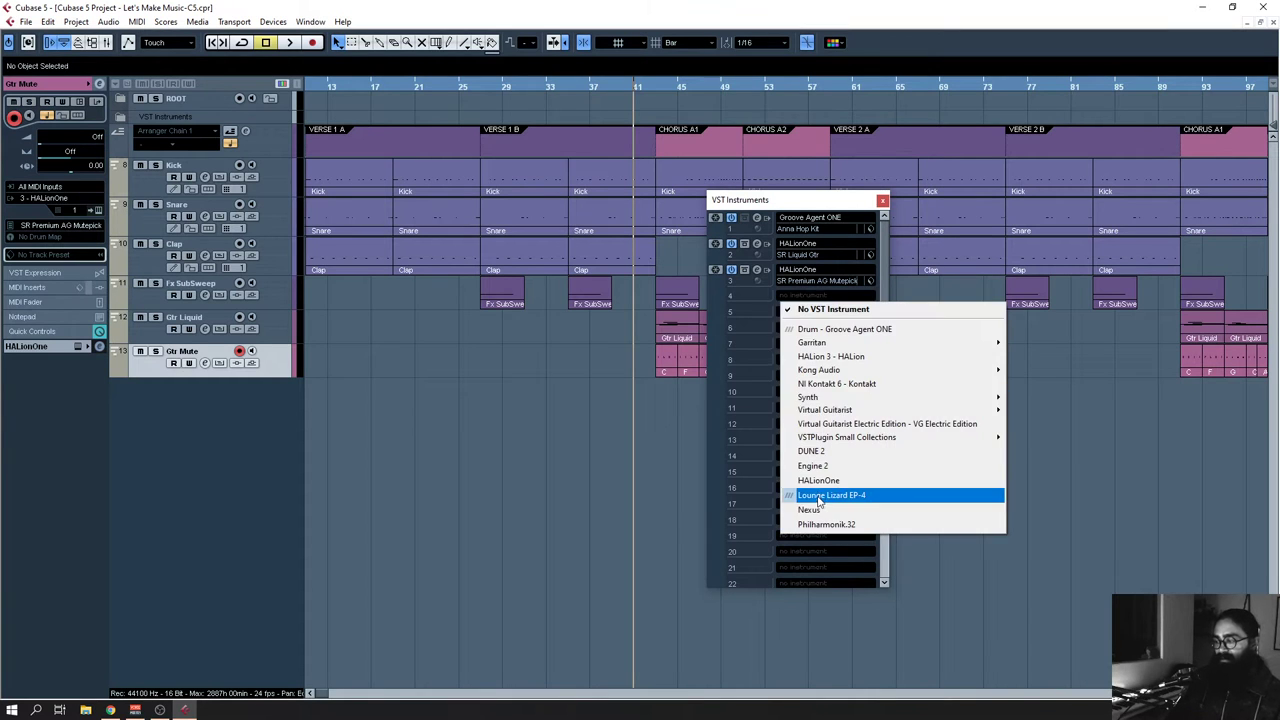
pyautogui.click(829, 471)
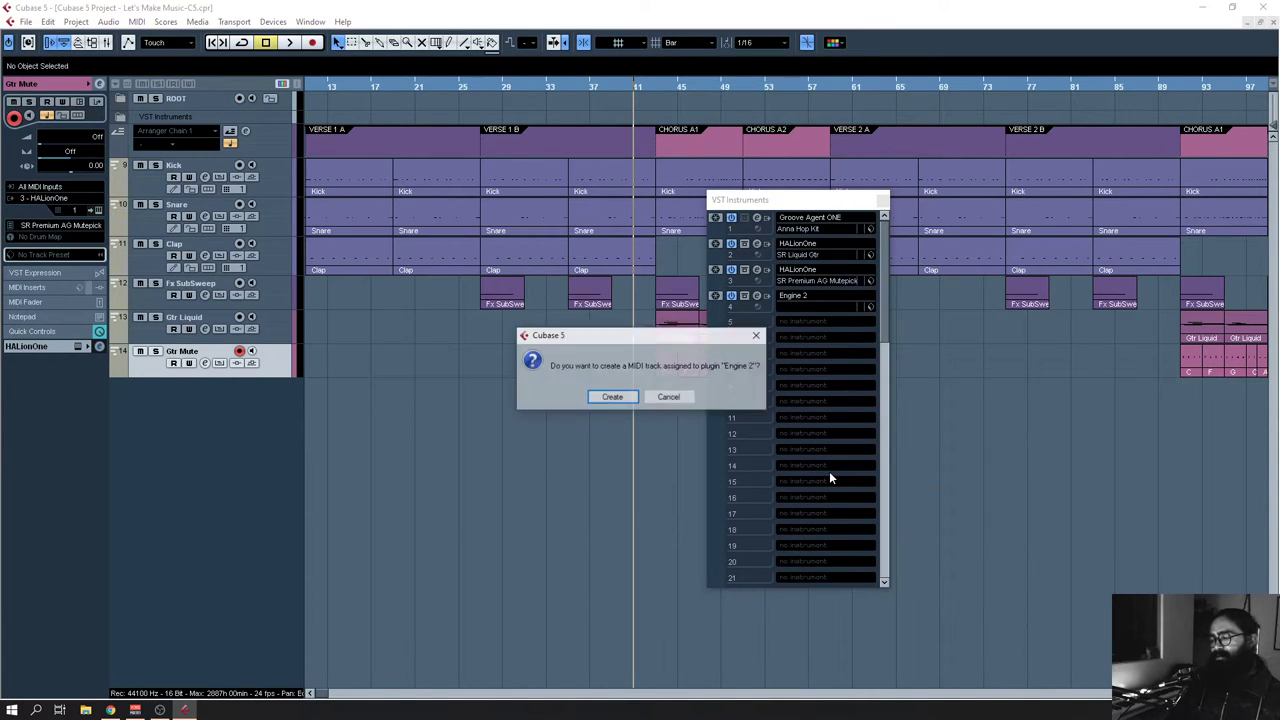
pyautogui.click(667, 398)
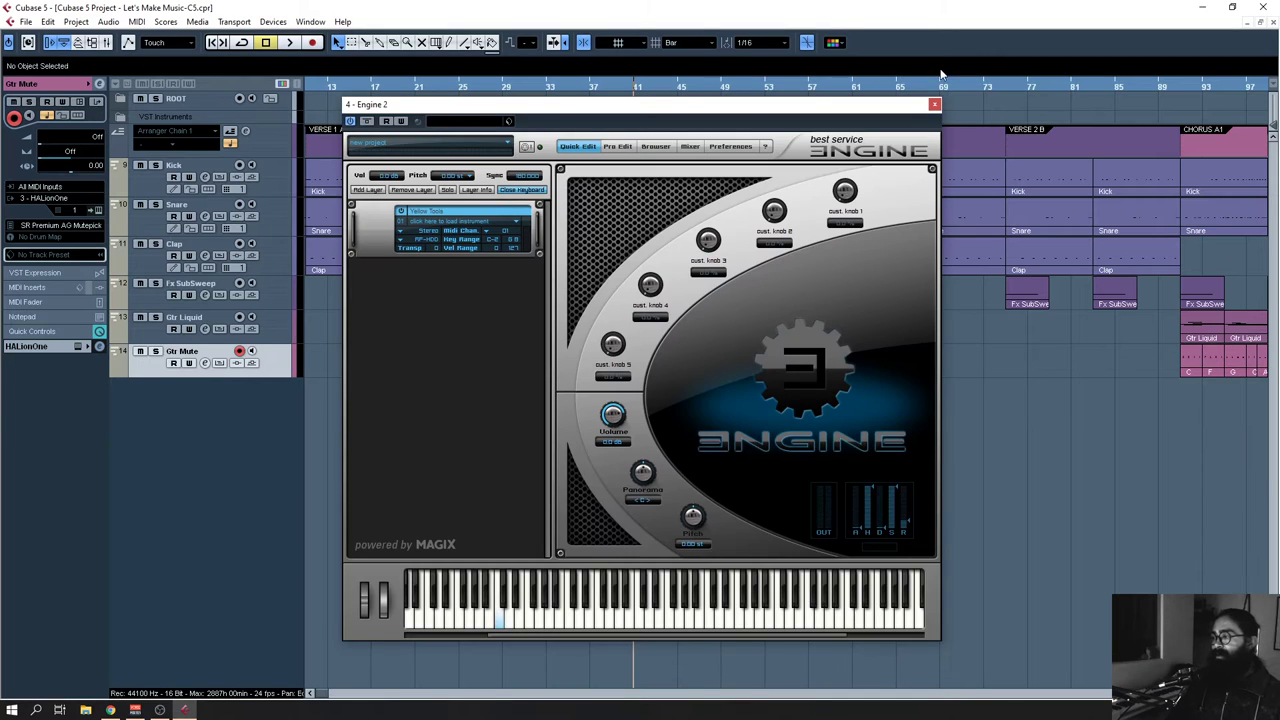
# Step: Replace Engine 2 in slot 4 of the VST instruments rack with HALionOne and create a MIDI track for it
pyautogui.click(934, 105)
pyautogui.click(799, 296)
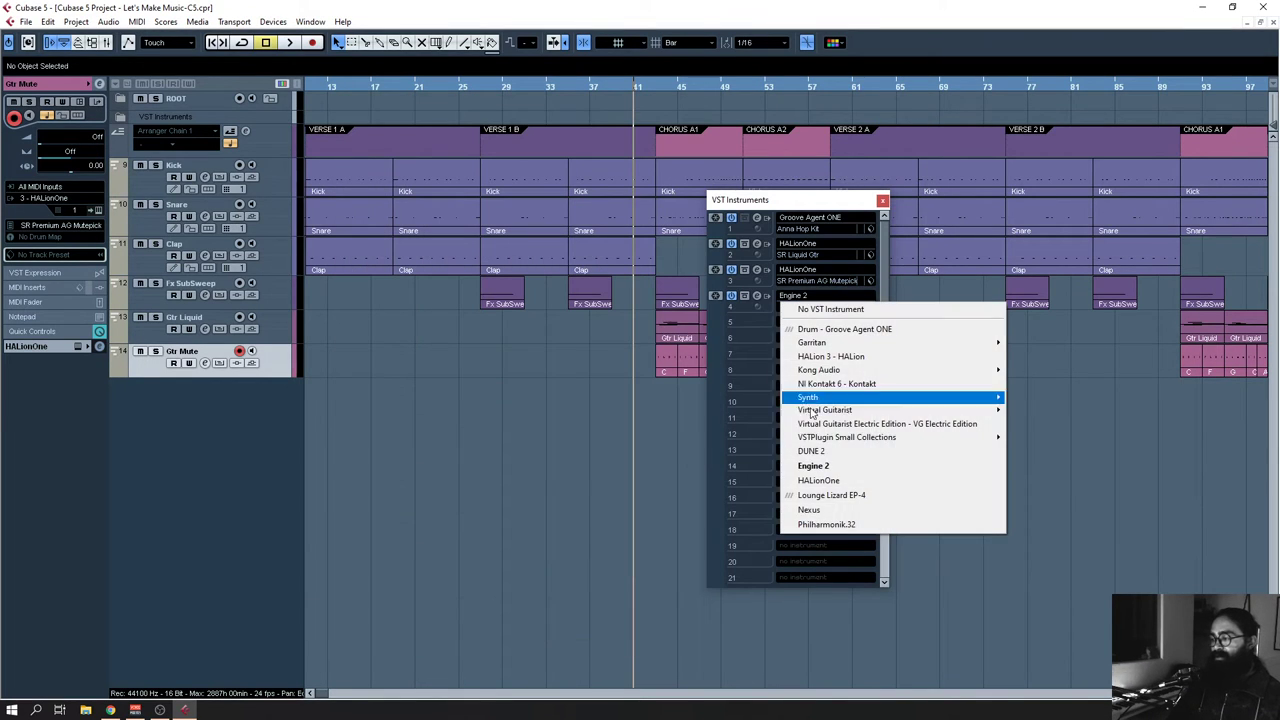
pyautogui.click(822, 477)
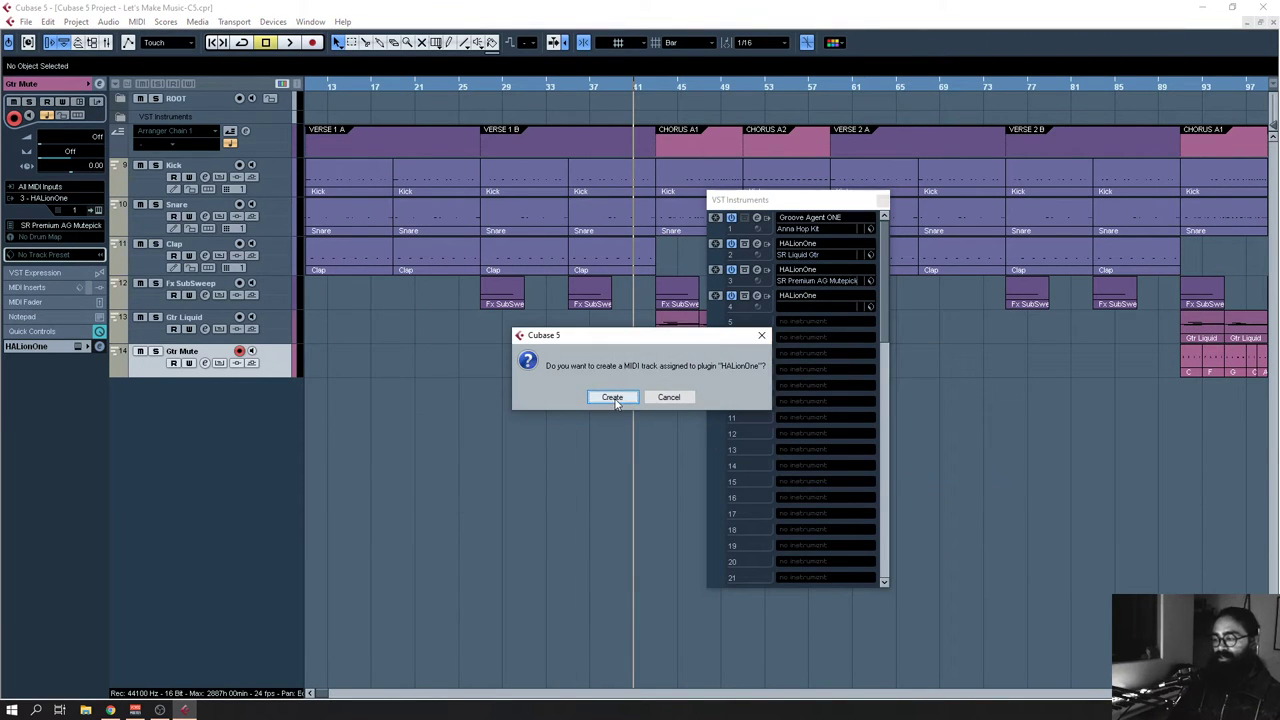
pyautogui.click(610, 397)
pyautogui.click(881, 201)
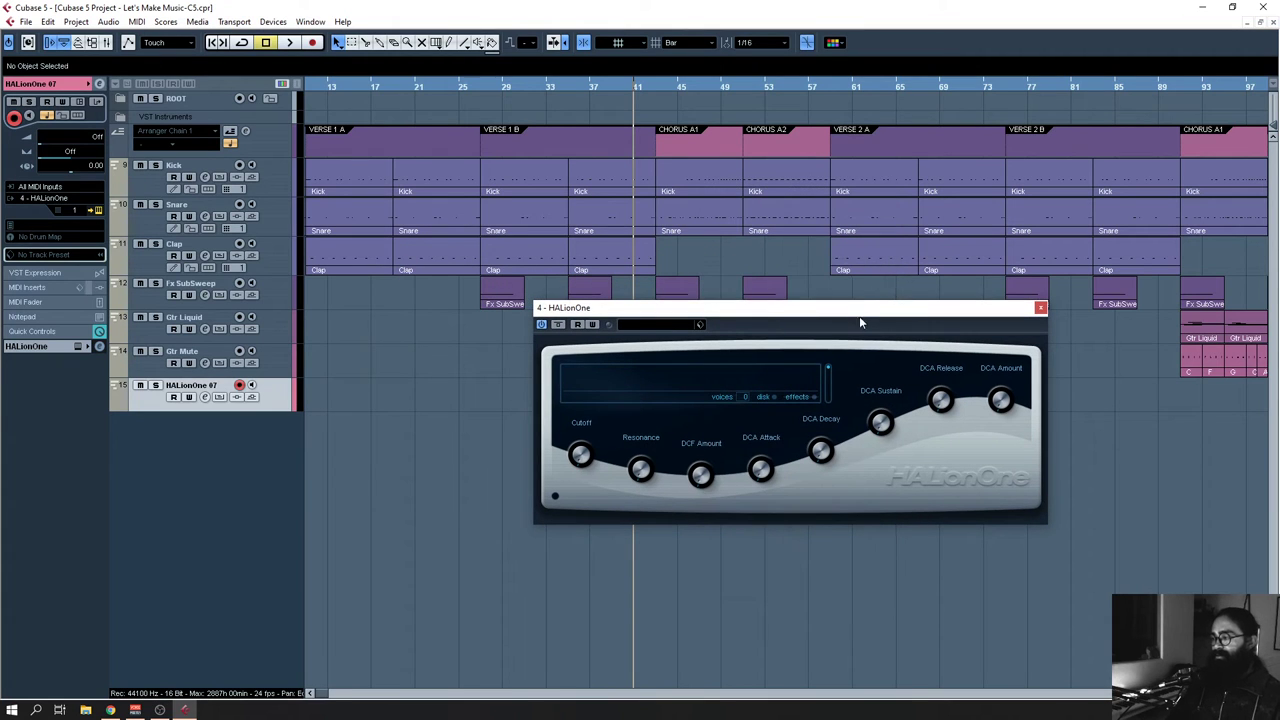
# Step: Search the new HALionOne's presets for bass and load SR Upright Bass
pyautogui.moveTo(856, 312); pyautogui.dragTo(772, 302)
pyautogui.click(557, 318)
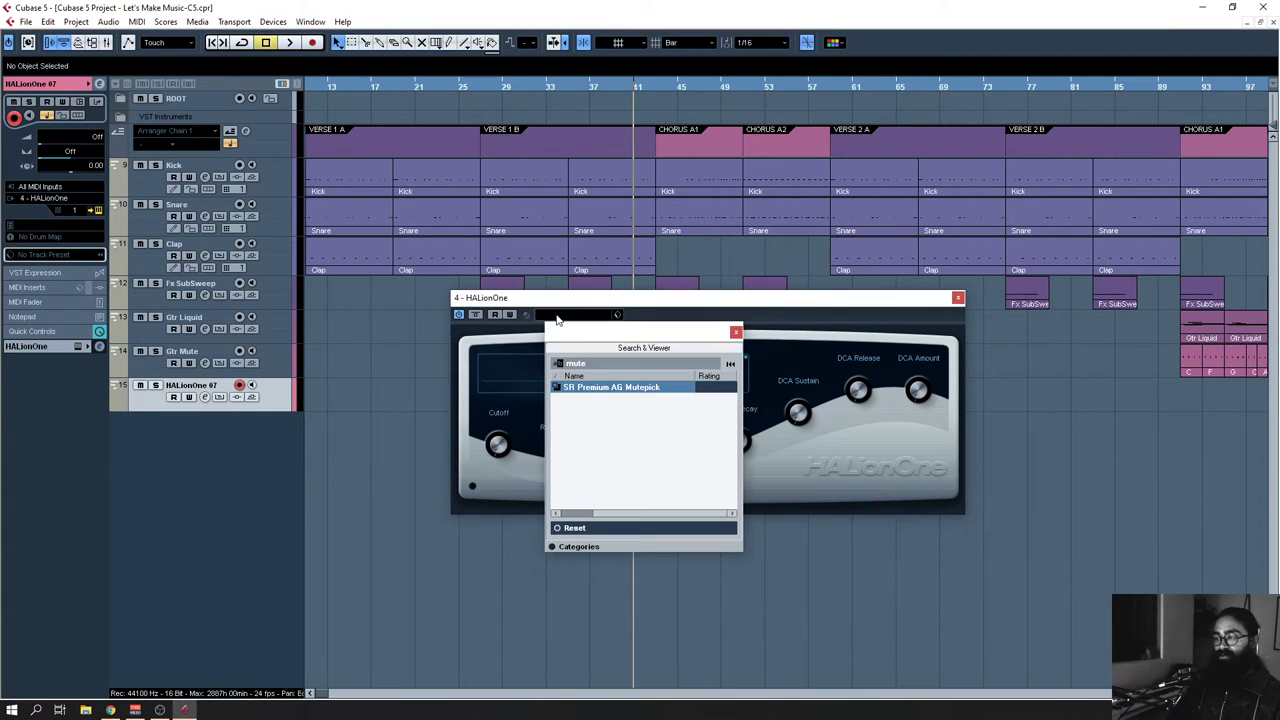
pyautogui.click(619, 365)
pyautogui.press('BackSpace')
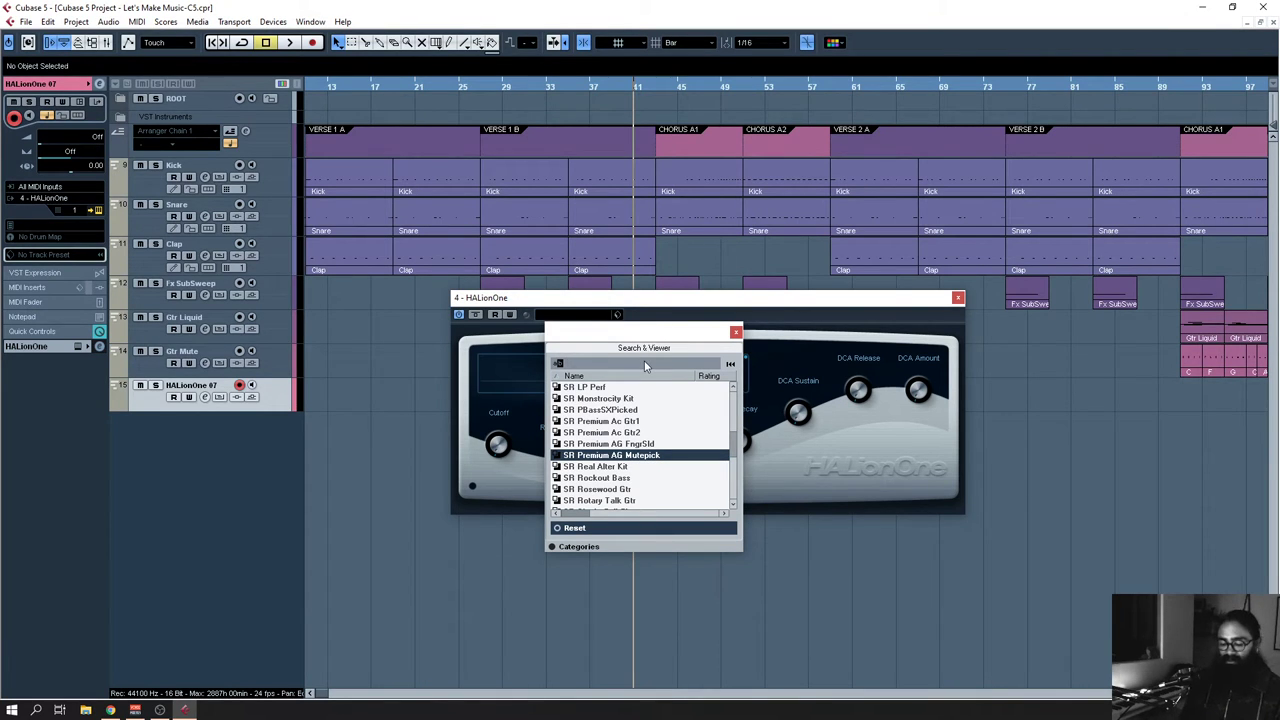
pyautogui.write('bass')
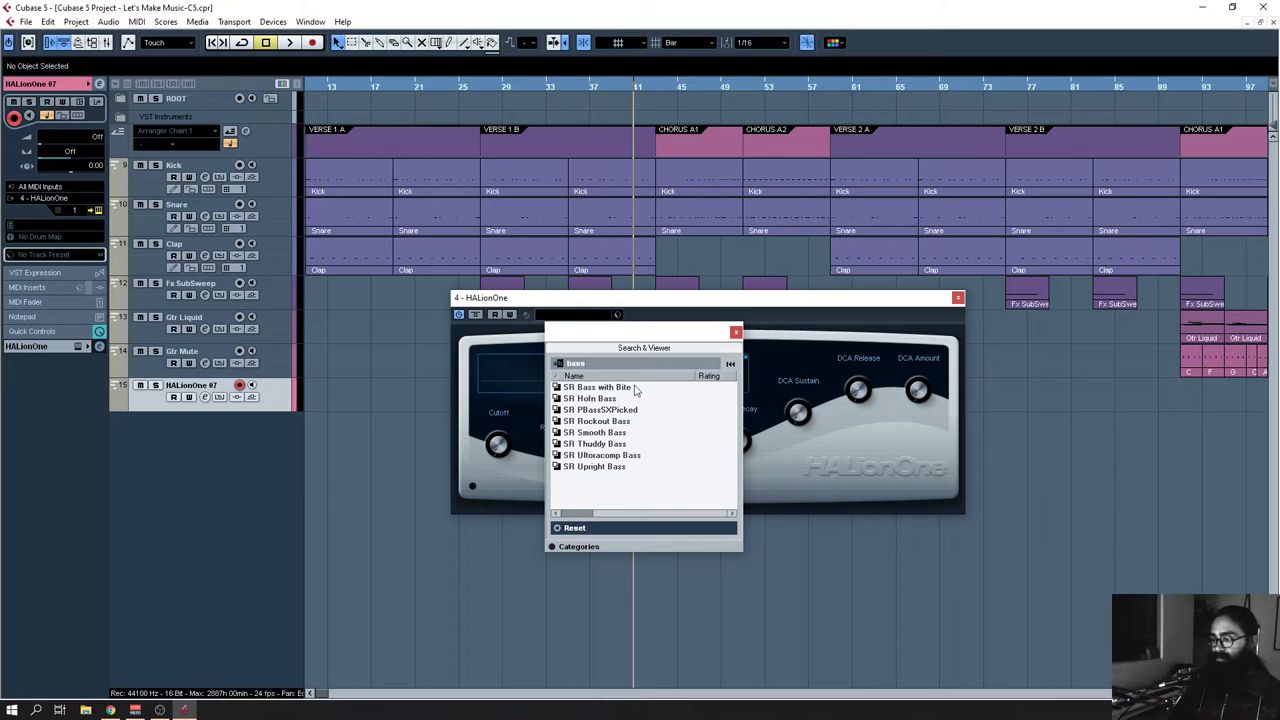
pyautogui.click(600, 468)
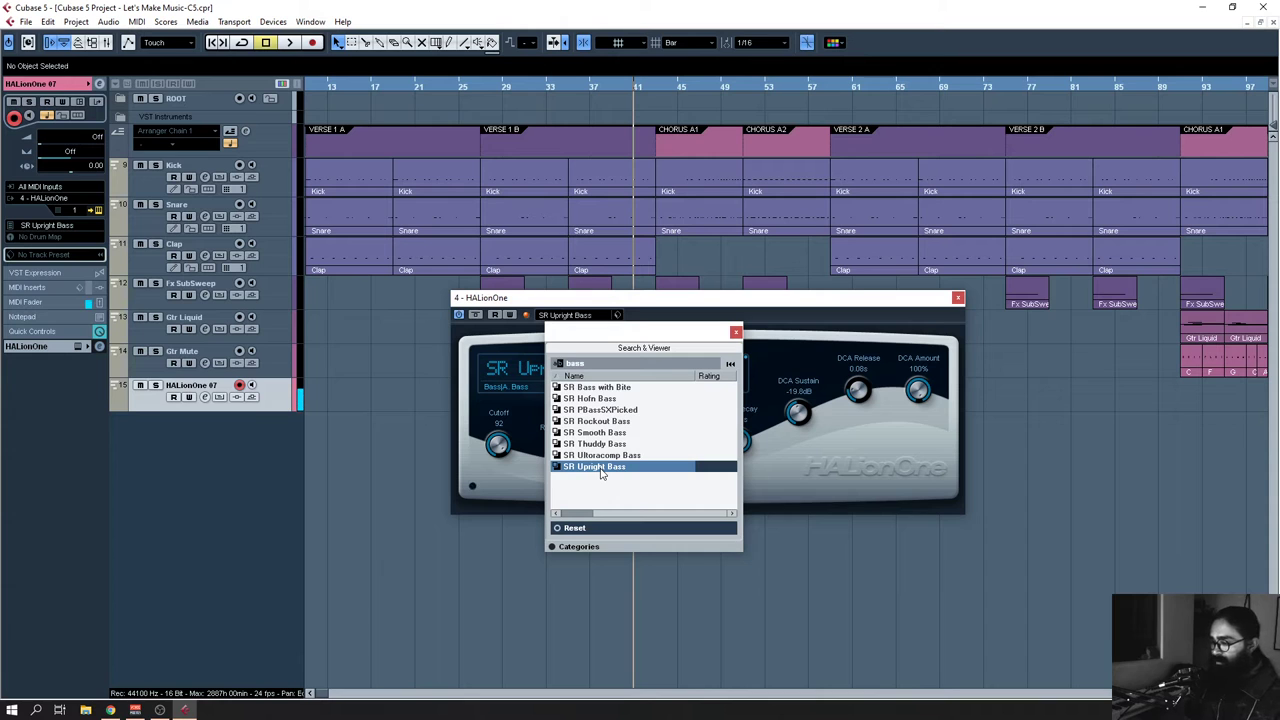
# Step: Audition SR Upright Bass against playback of Chorus A1 and A2, keeping the HALionOne window clear of the chorus parts
pyautogui.press('space')
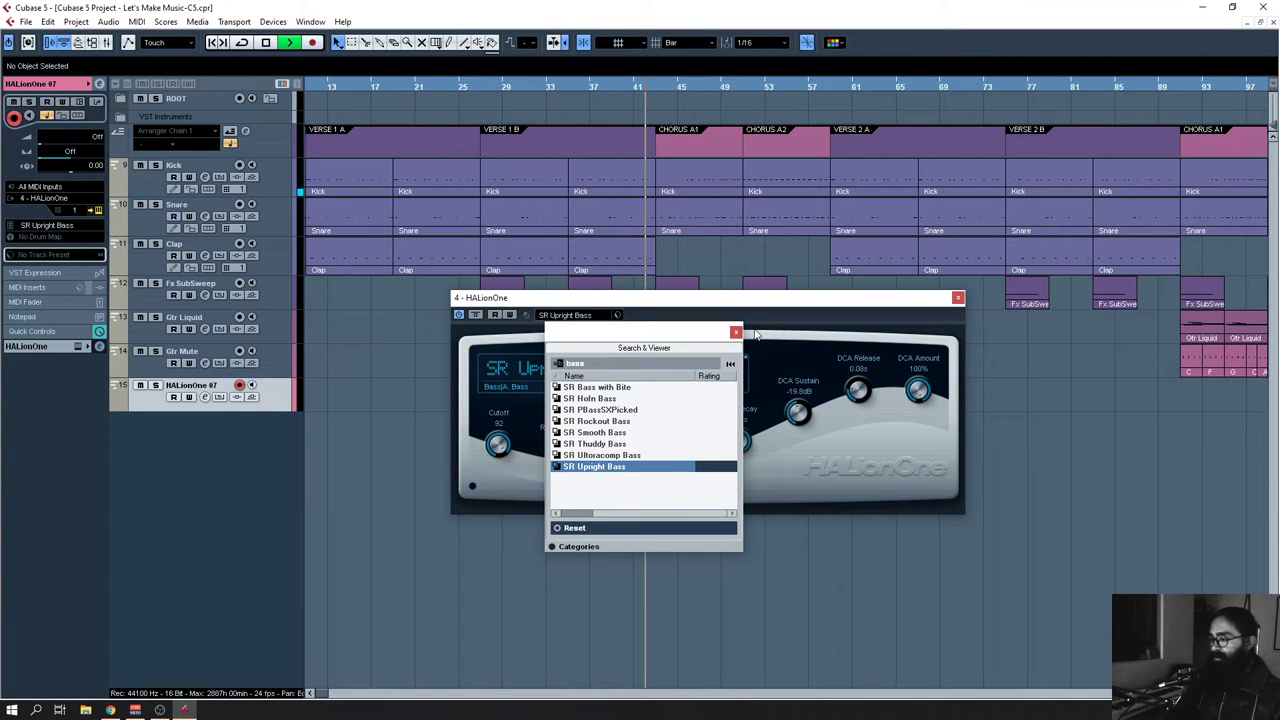
pyautogui.click(754, 302)
pyautogui.moveTo(754, 302); pyautogui.dragTo(991, 446)
pyautogui.press('h')
pyautogui.press('h')
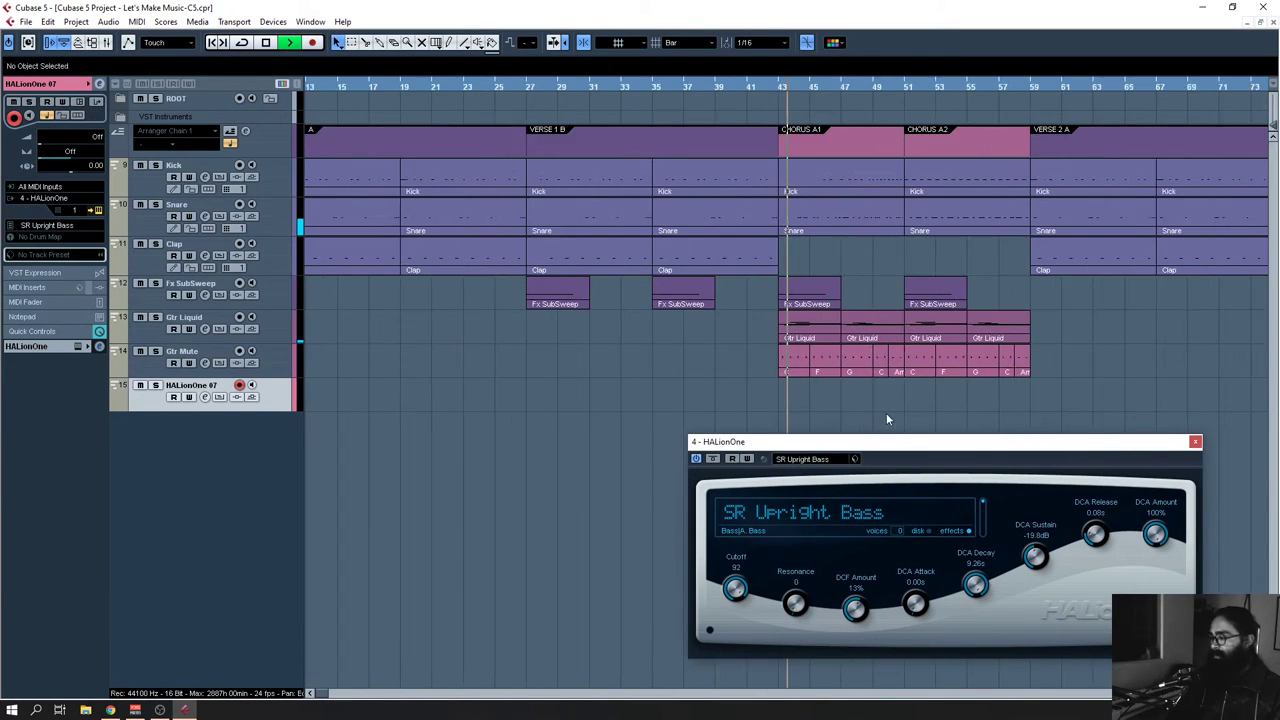
pyautogui.press('space')
pyautogui.press('h')
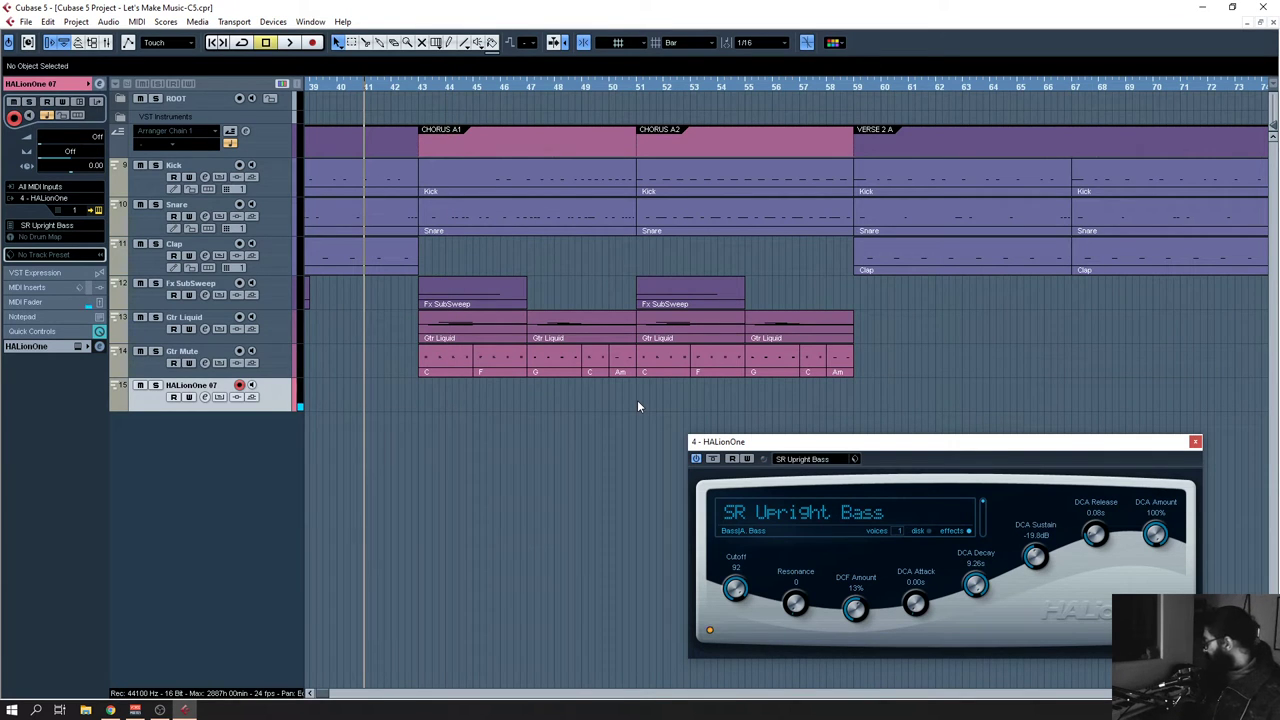
pyautogui.press('space')
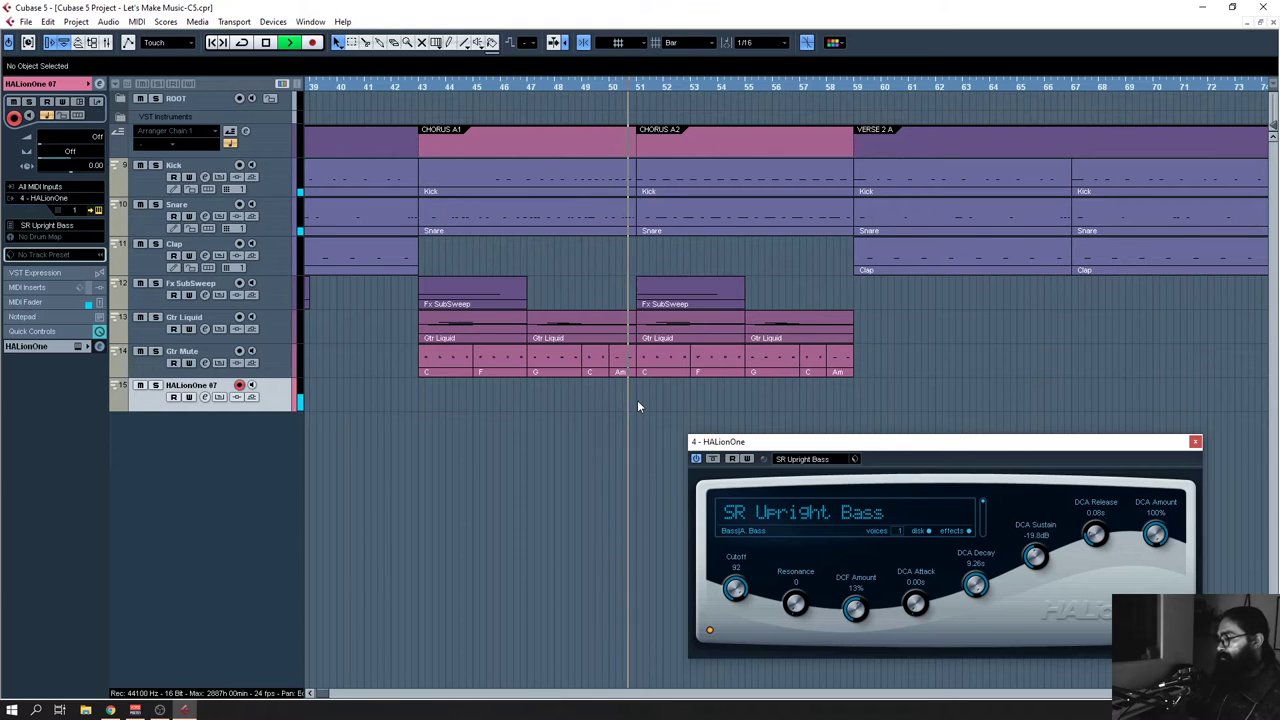
pyautogui.press('space')
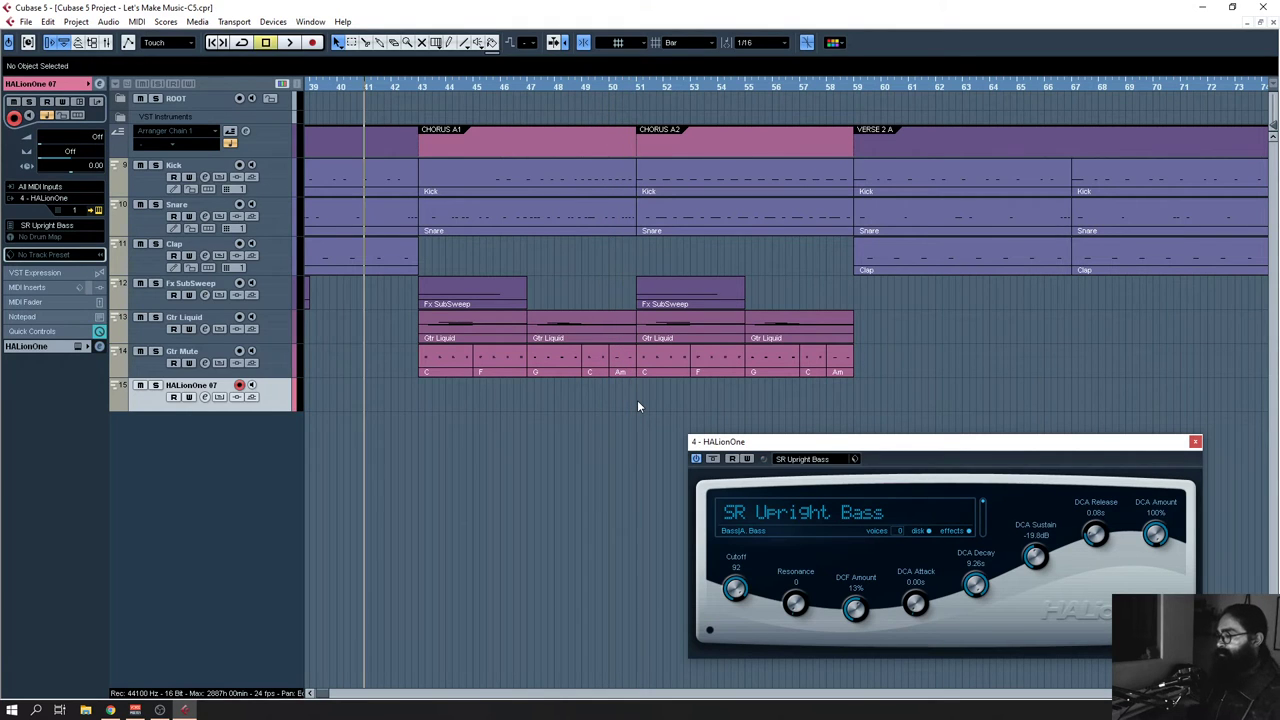
# Step: Try the SR Ultoracomp Bass preset in HALionOne against the Chorus A1 playback
pyautogui.click(830, 460)
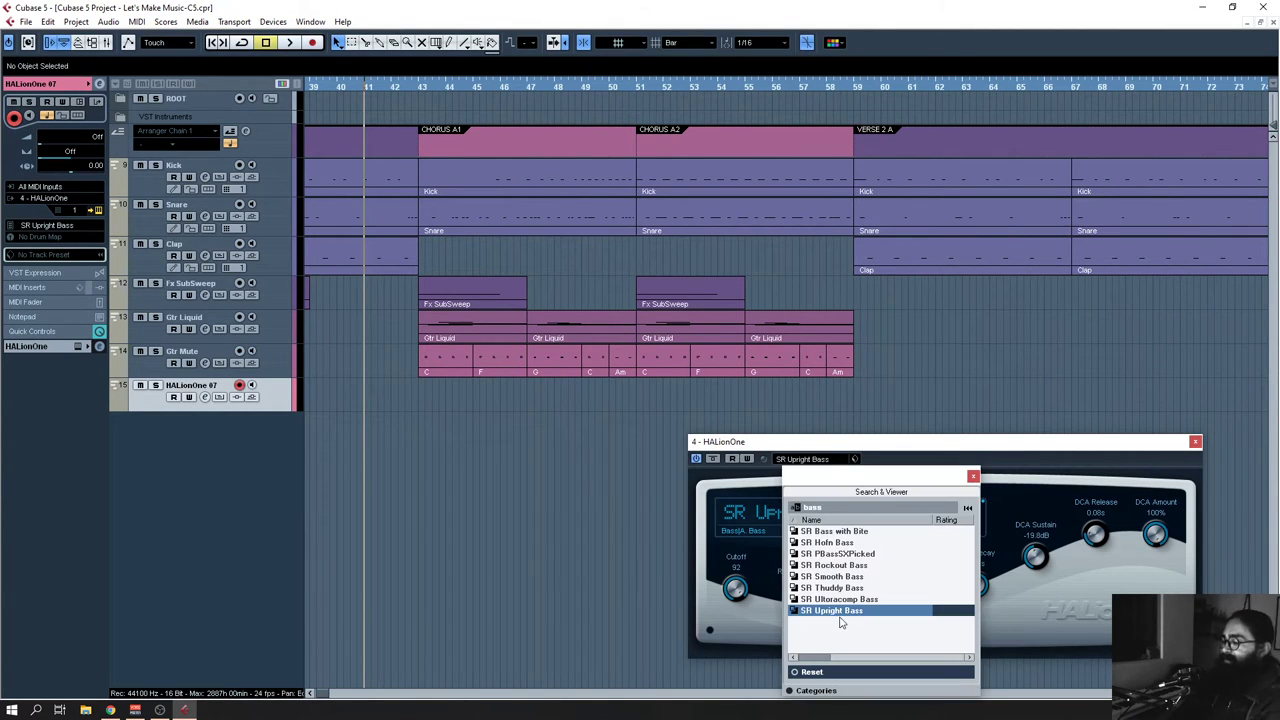
pyautogui.click(866, 600)
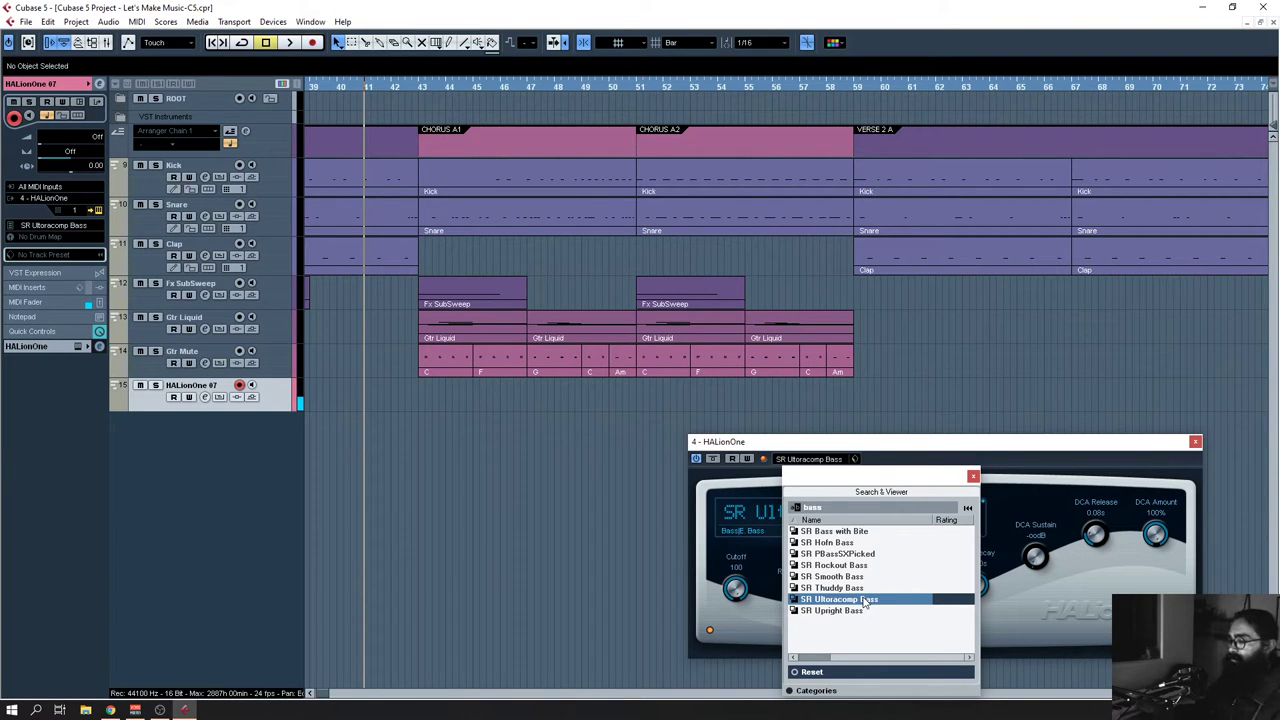
pyautogui.press('space')
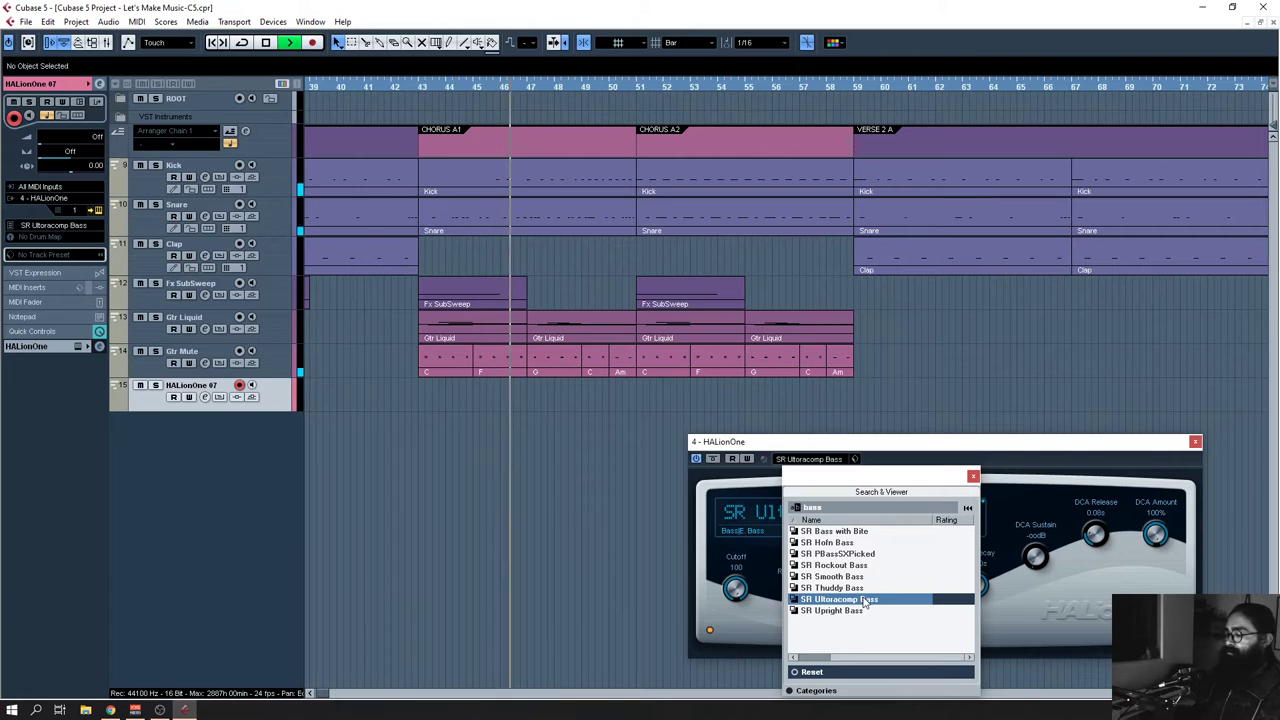
pyautogui.press('space')
# Step: Try the remaining bass presets from SR Thuddy Bass up to SR Bass with Bite, playing the chorus with the last one
pyautogui.click(844, 588)
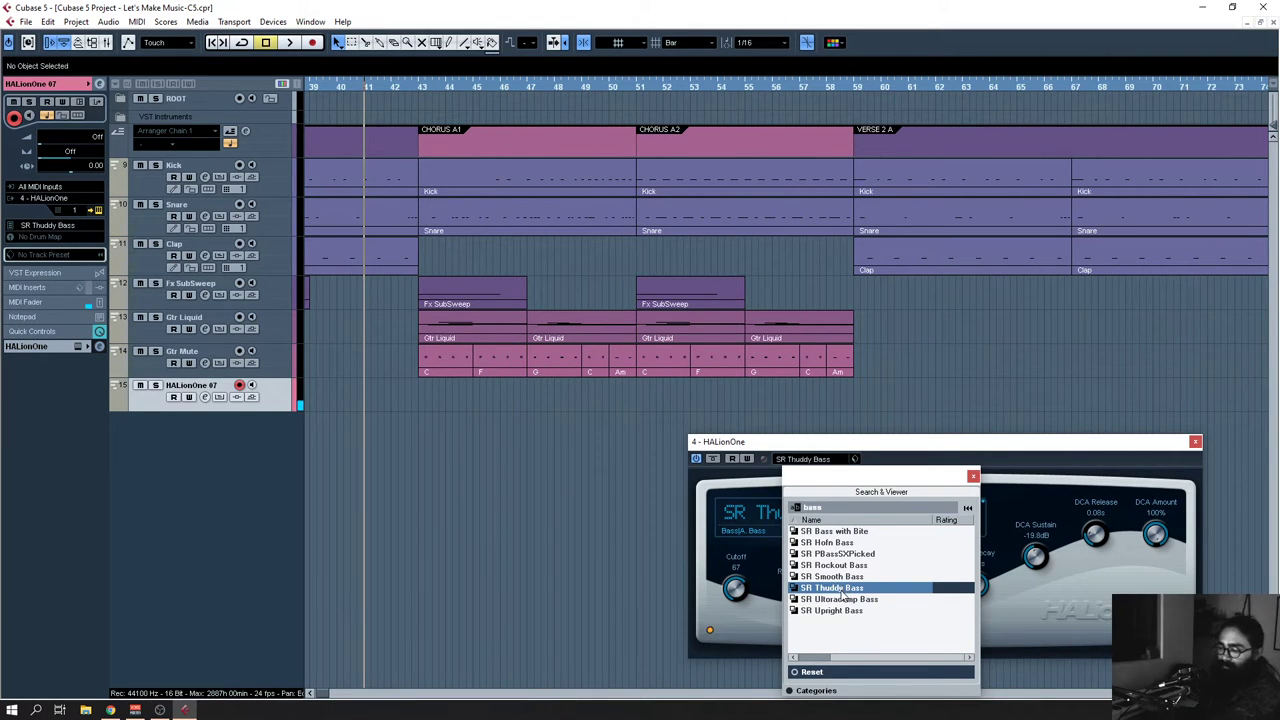
pyautogui.click(844, 581)
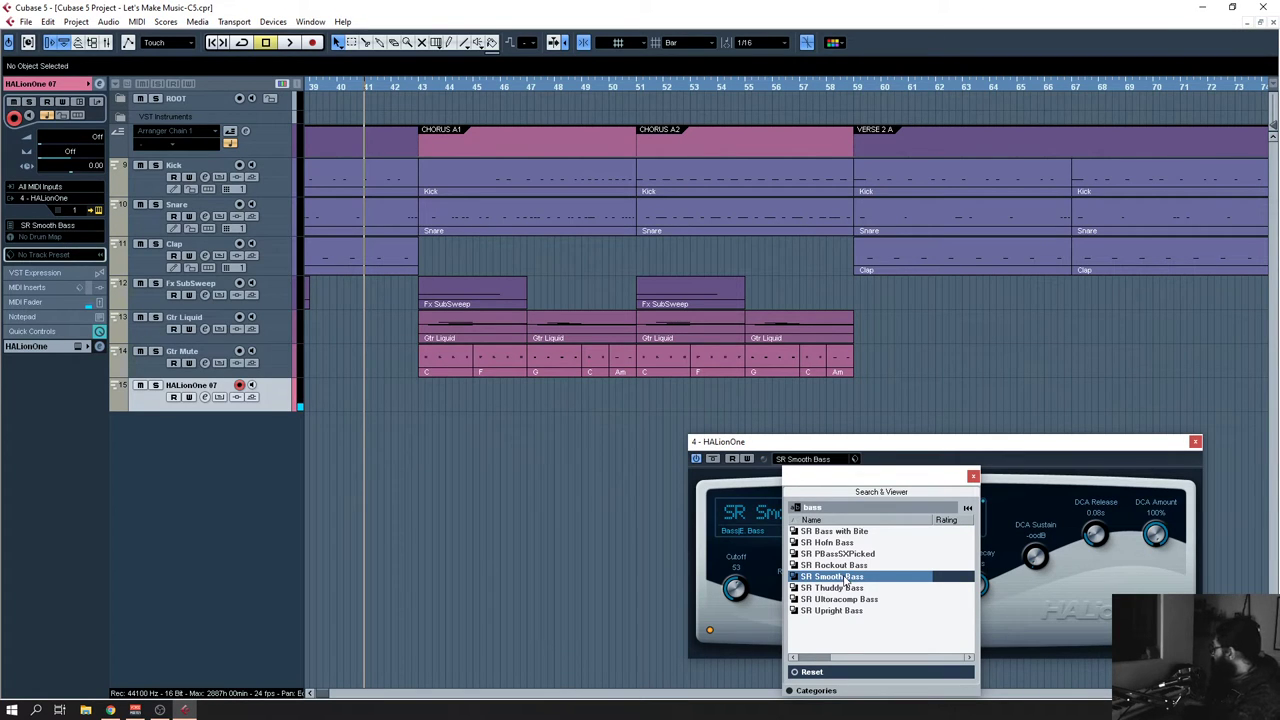
pyautogui.click(848, 567)
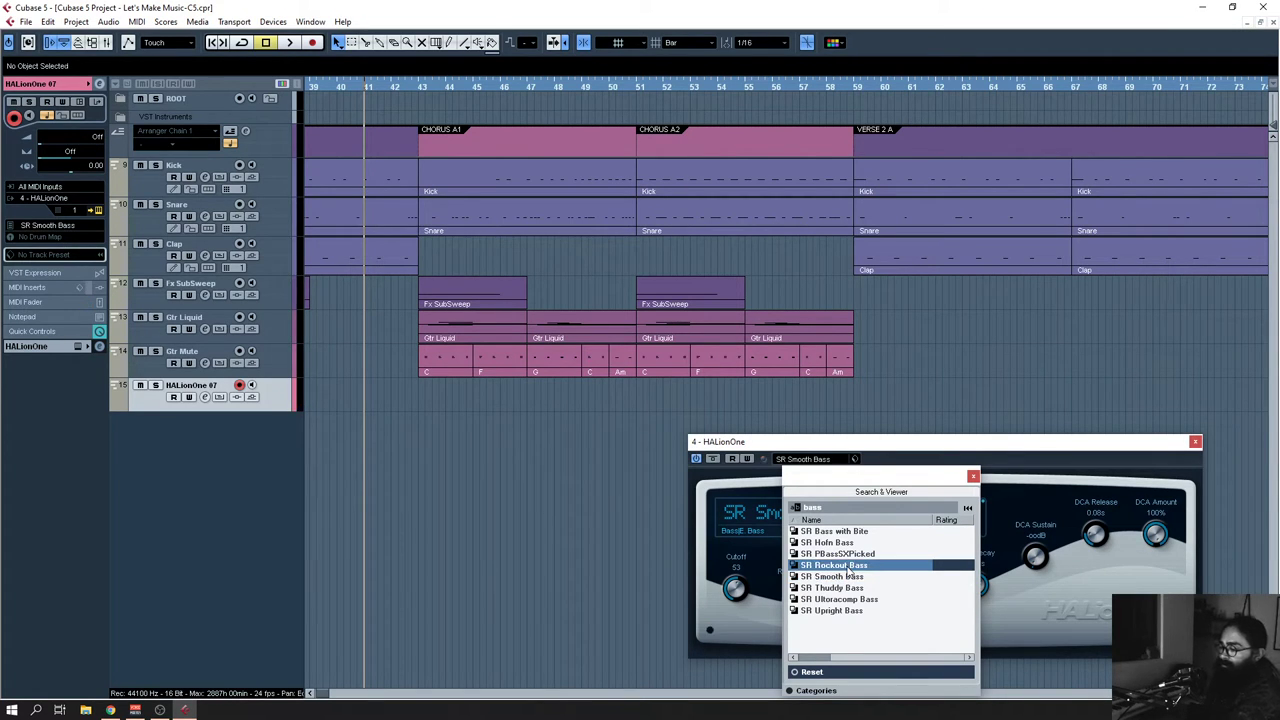
pyautogui.click(838, 555)
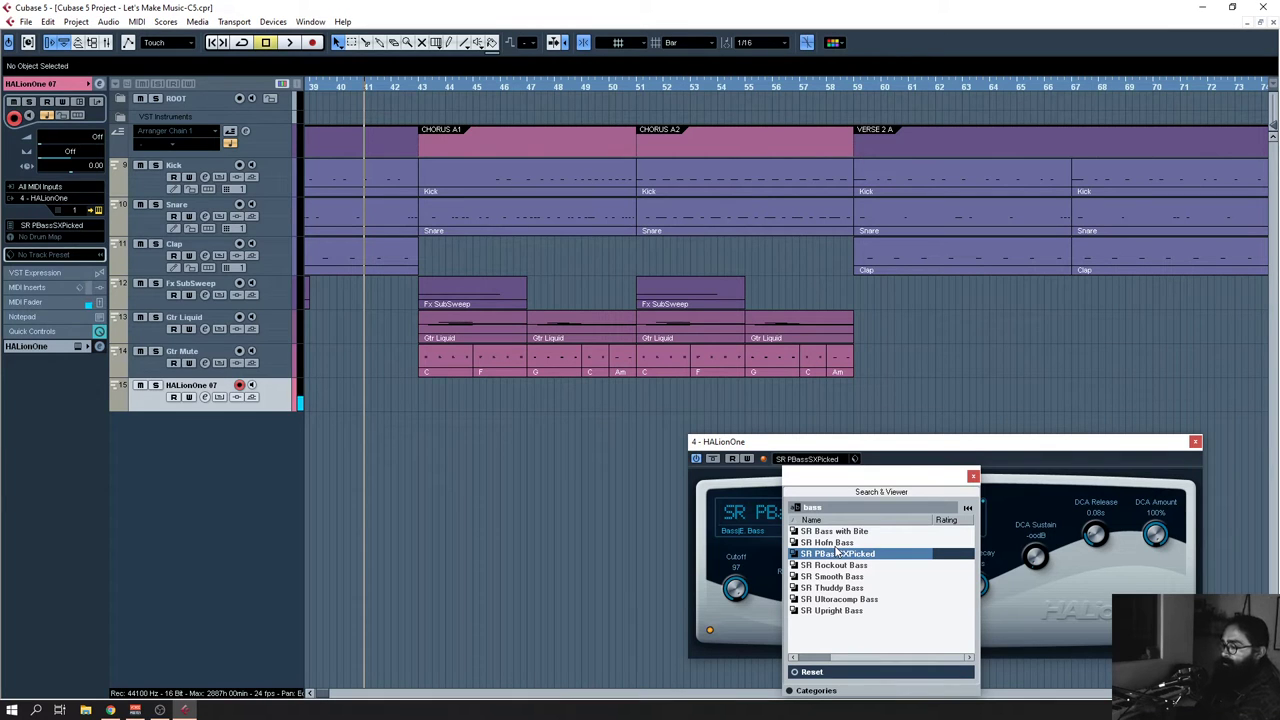
pyautogui.click(837, 543)
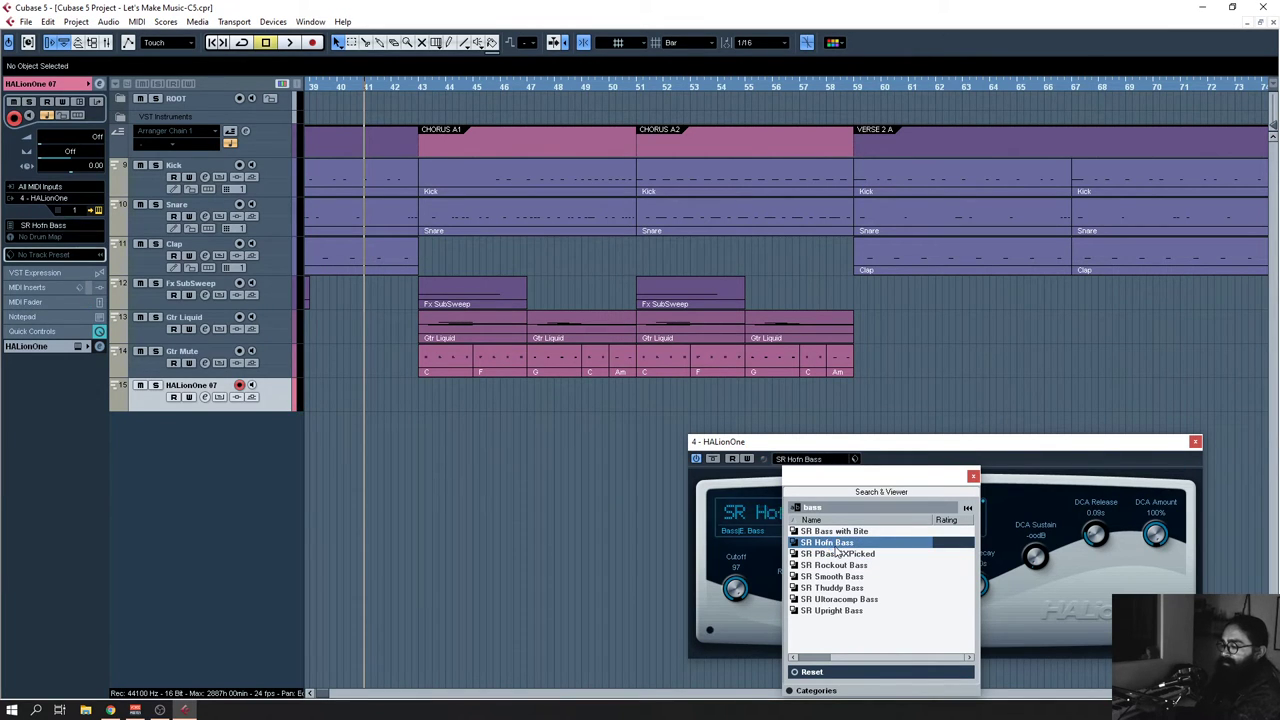
pyautogui.press('Up')
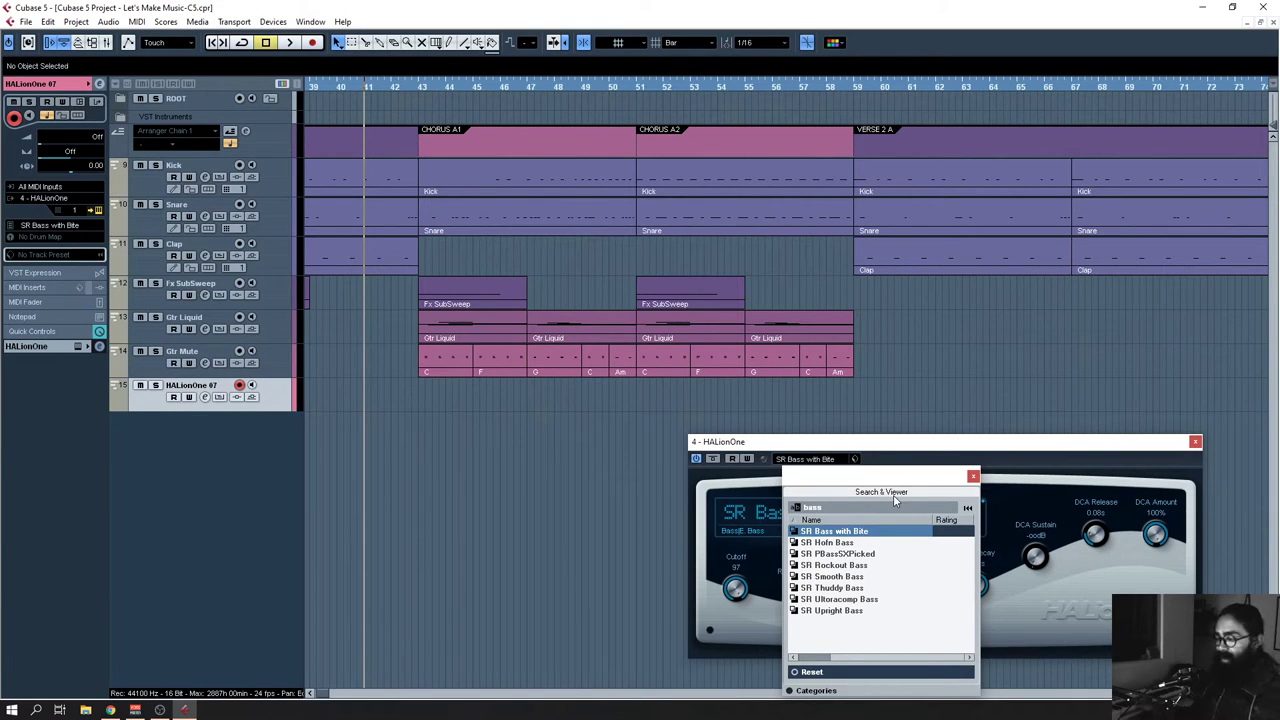
pyautogui.press('space')
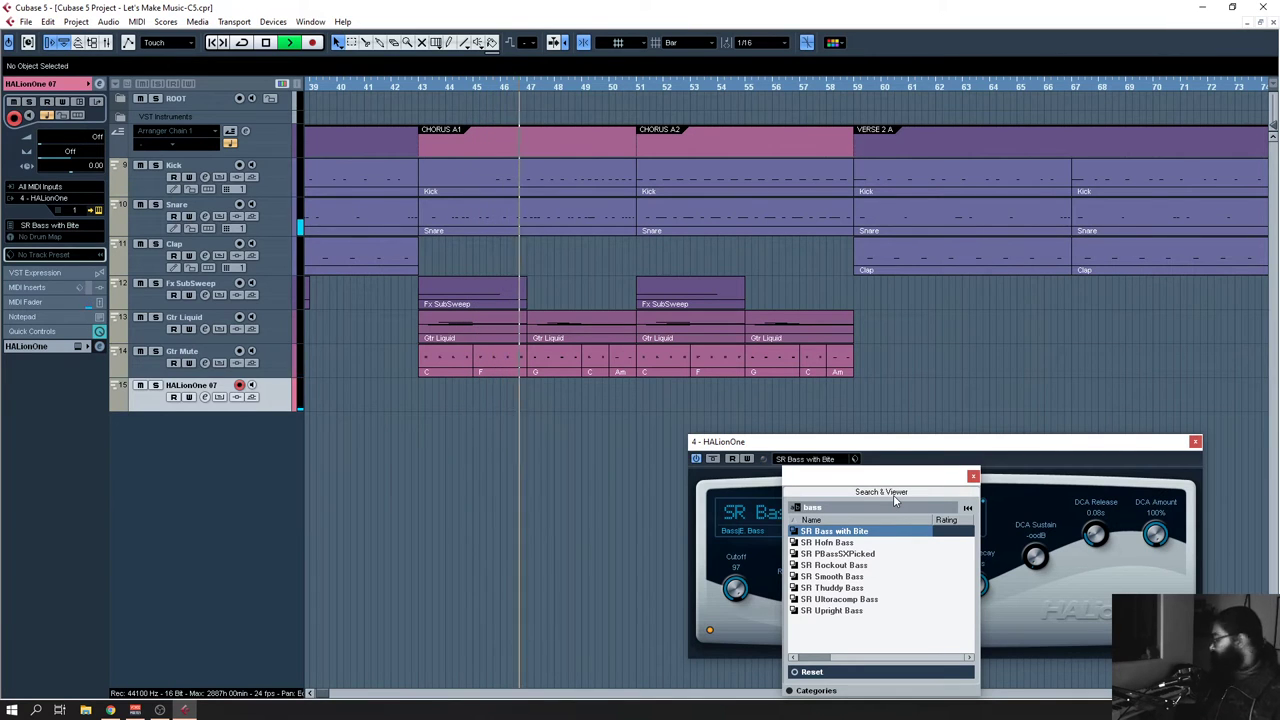
pyautogui.press('space')
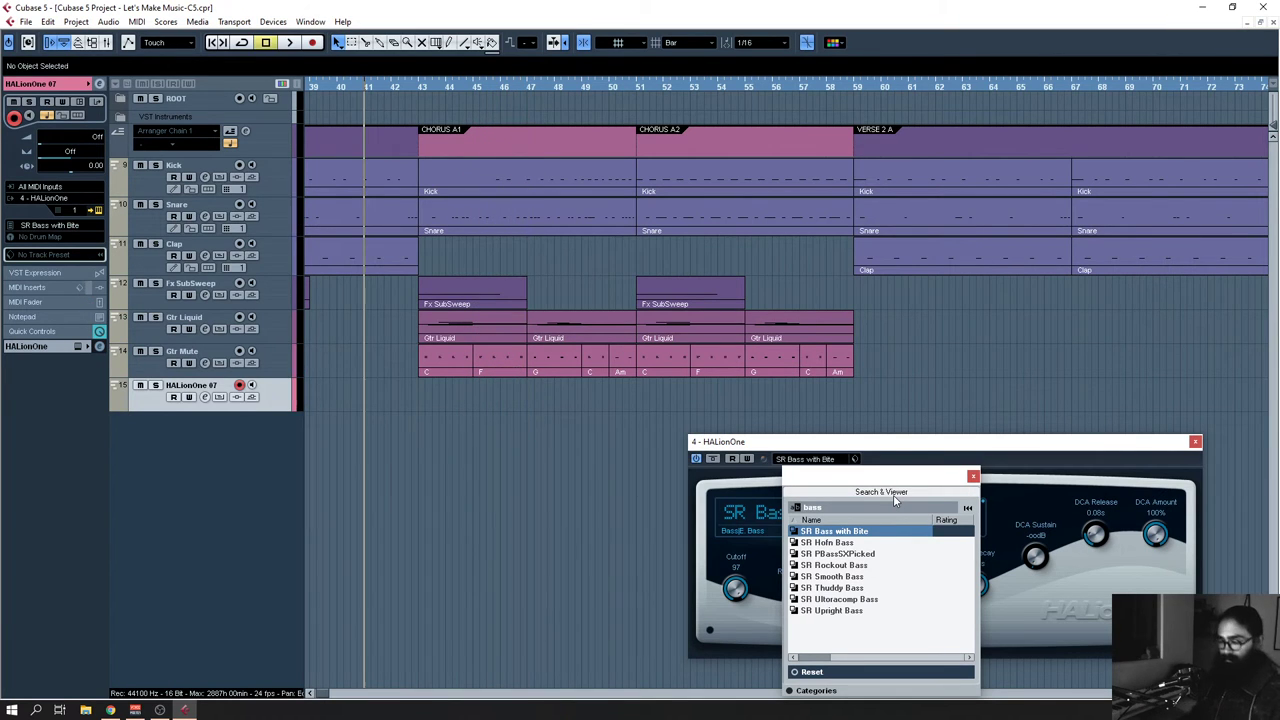
# Step: Load SR Upright Bass into HALionOne again and close the instrument window
pyautogui.click(975, 476)
pyautogui.moveTo(982, 445); pyautogui.dragTo(956, 436)
pyautogui.click(795, 451)
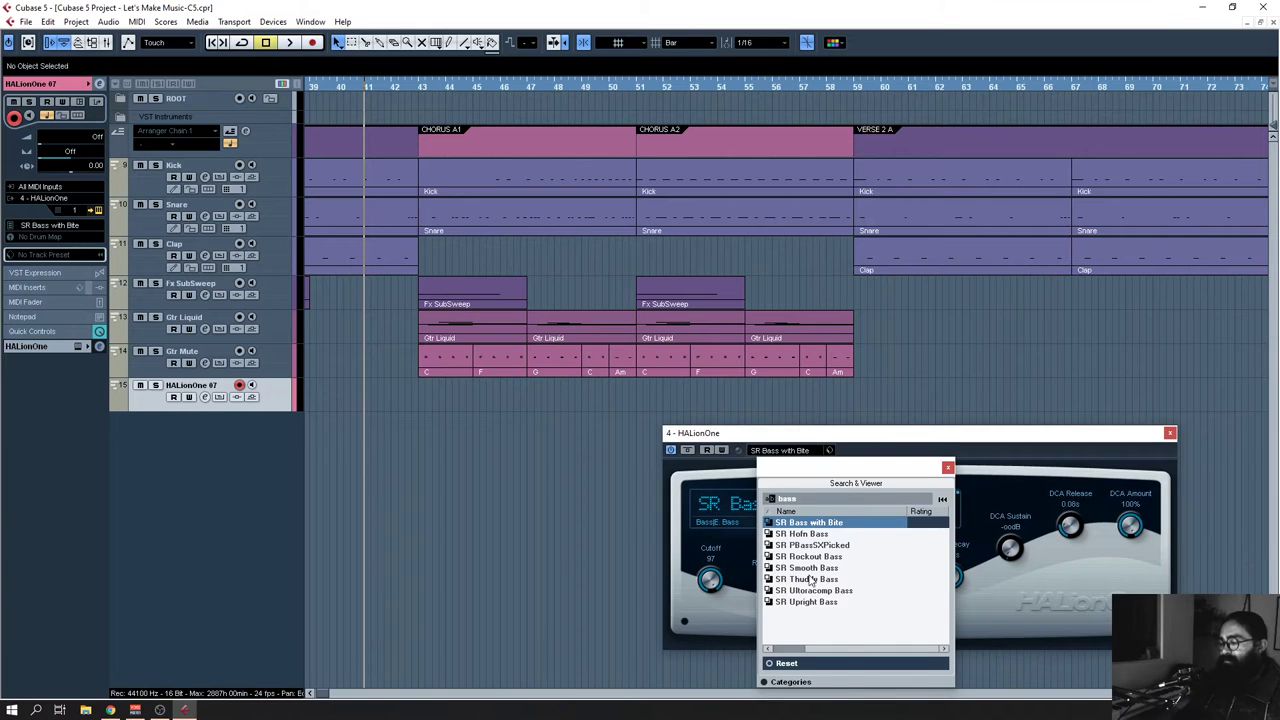
pyautogui.click(825, 604)
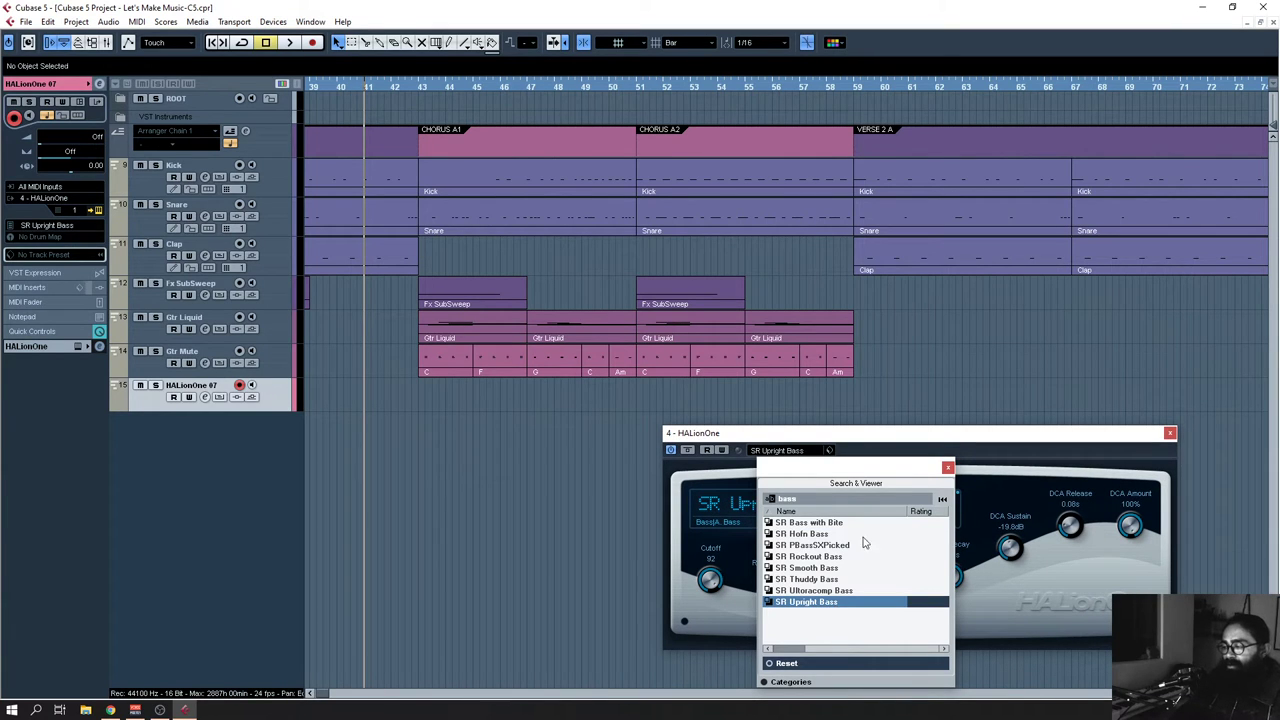
pyautogui.click(940, 445)
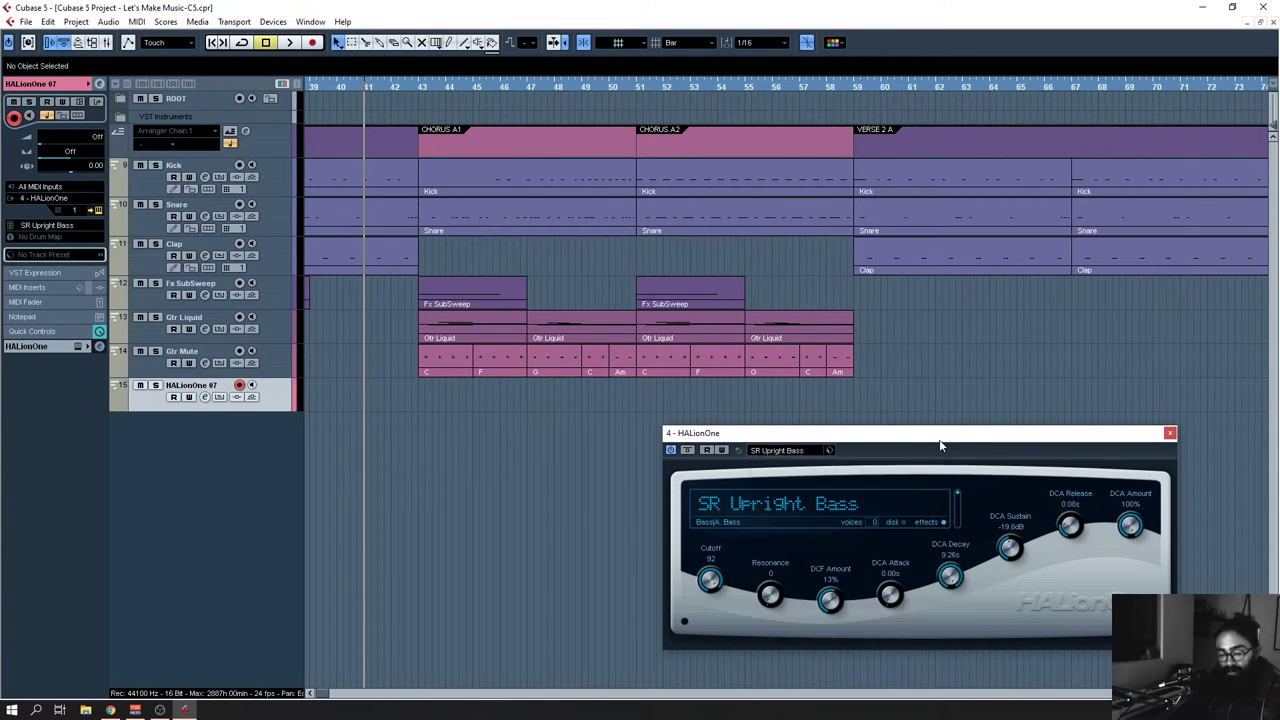
pyautogui.moveTo(949, 444); pyautogui.dragTo(864, 454)
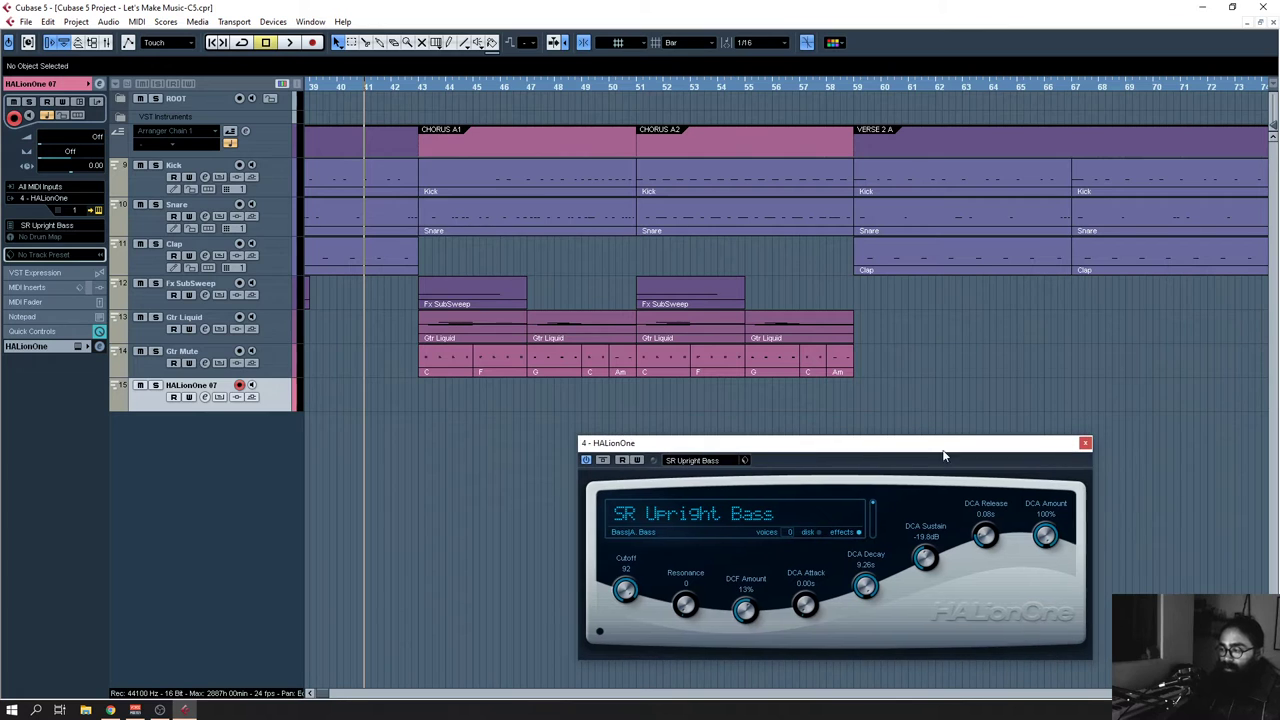
pyautogui.click(1086, 443)
# Step: Rename the HALionOne 07 track as Bass Upright
pyautogui.doubleClick(212, 386)
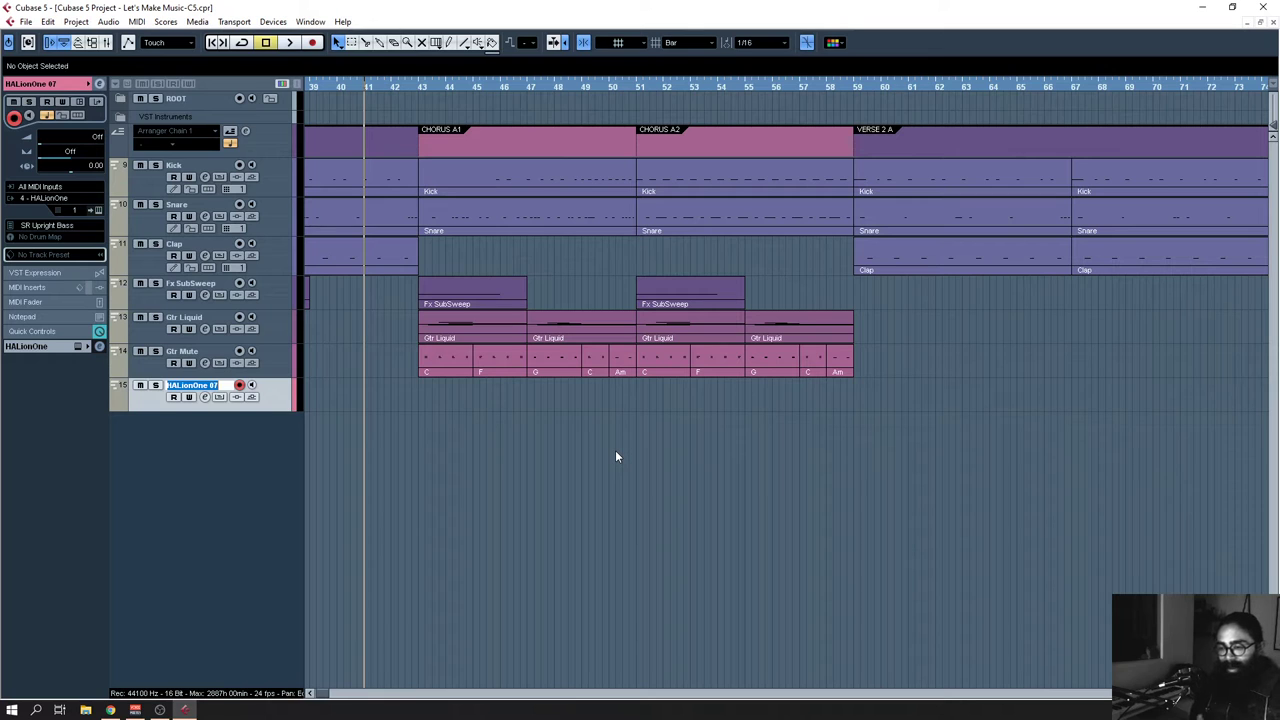
pyautogui.write('U')
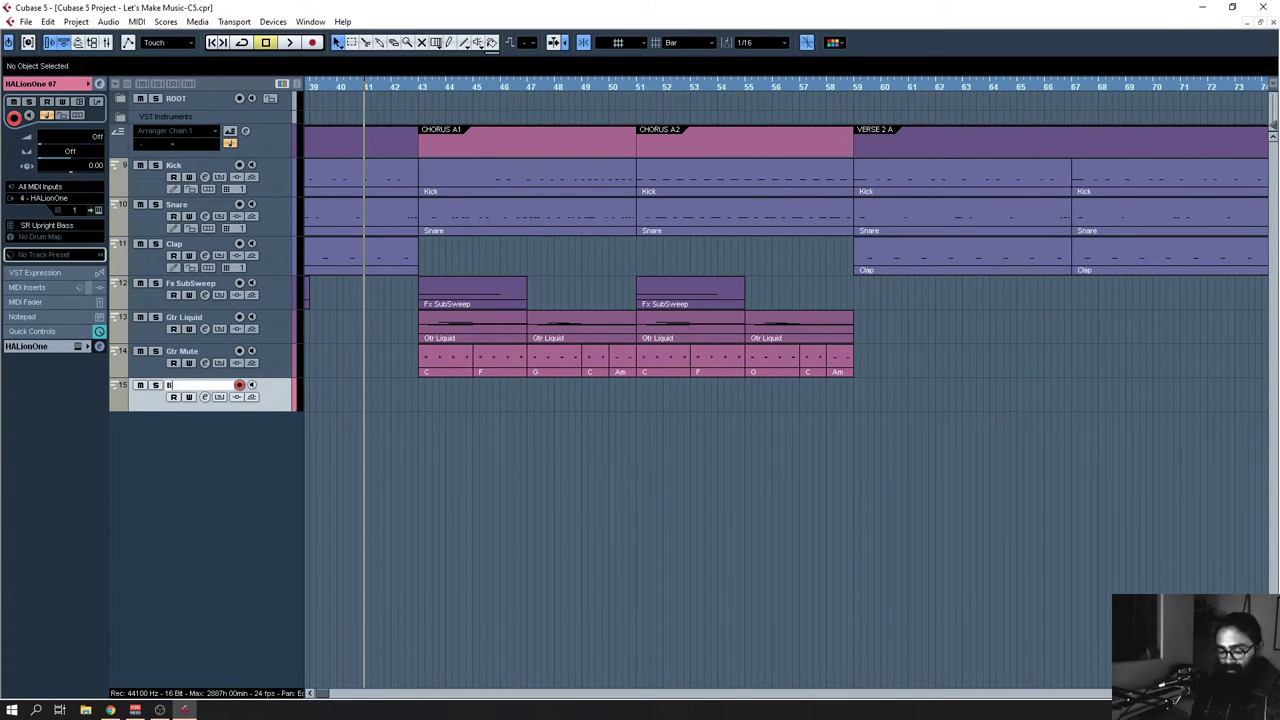
pyautogui.write('ass Upright')
pyautogui.press('Return')
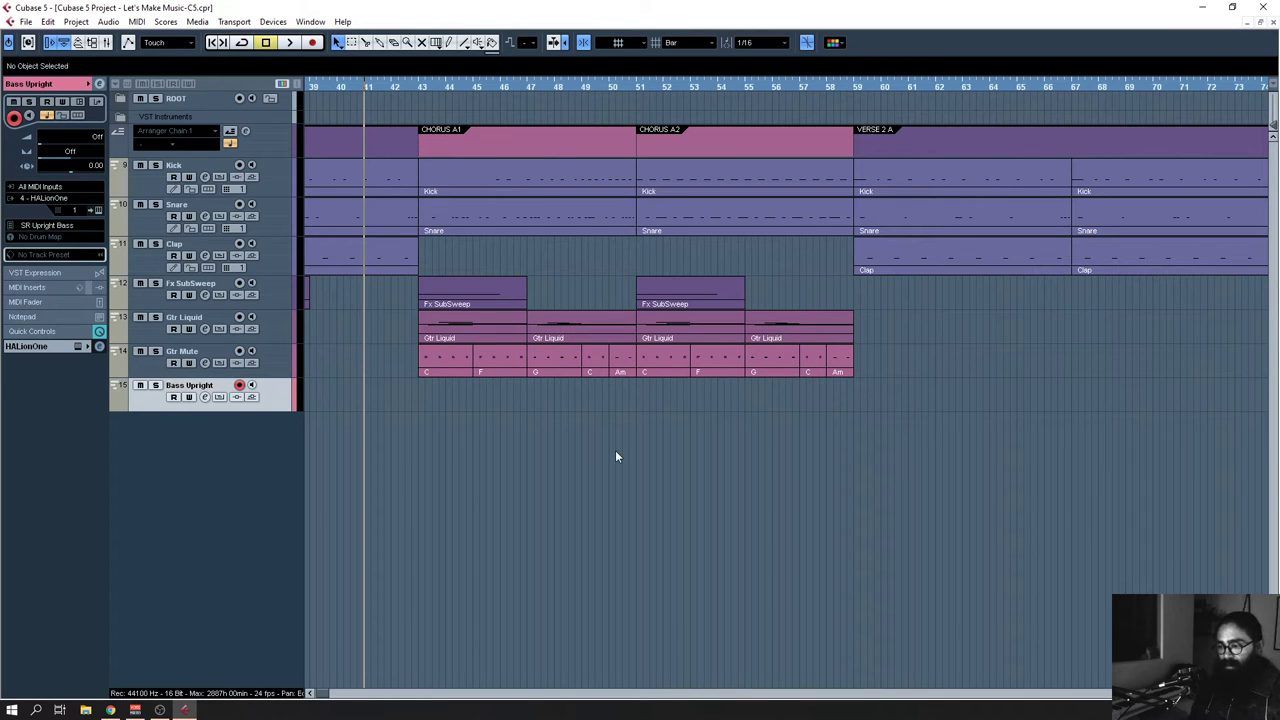
pyautogui.doubleClick(204, 386)
pyautogui.press('Return')
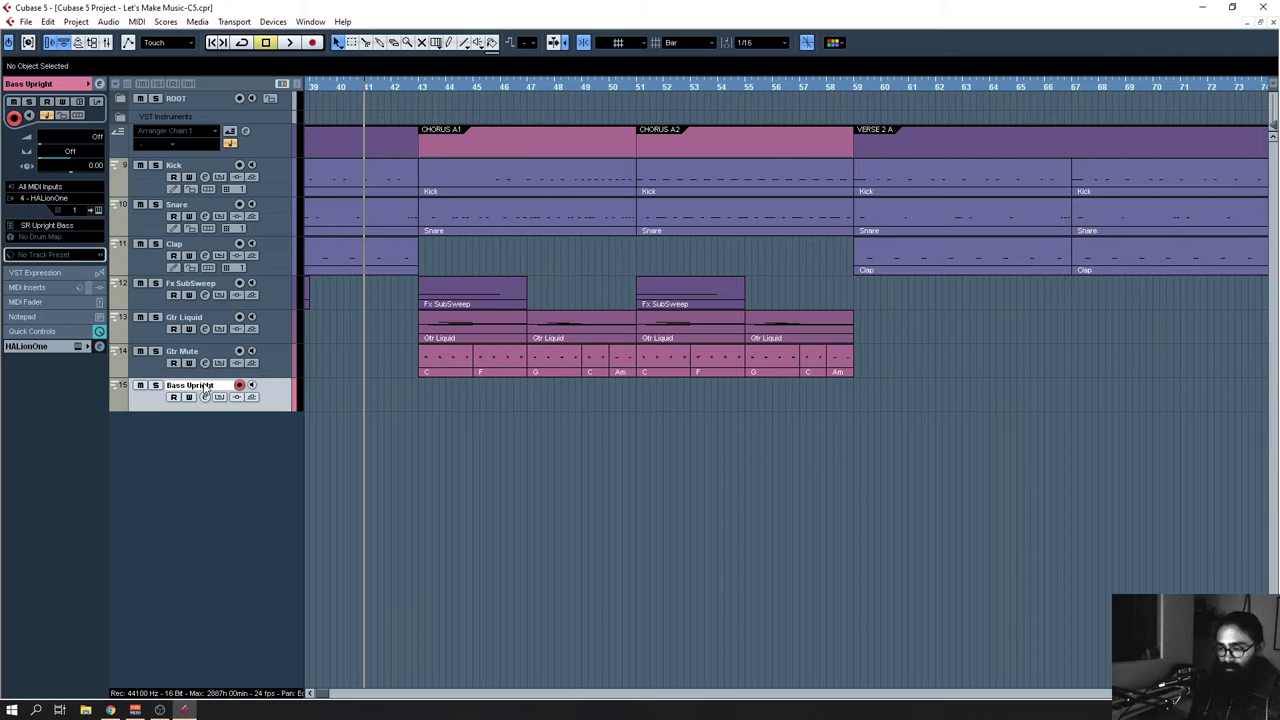
pyautogui.doubleClick(205, 389)
pyautogui.press('Home')
pyautogui.write('Gtr')
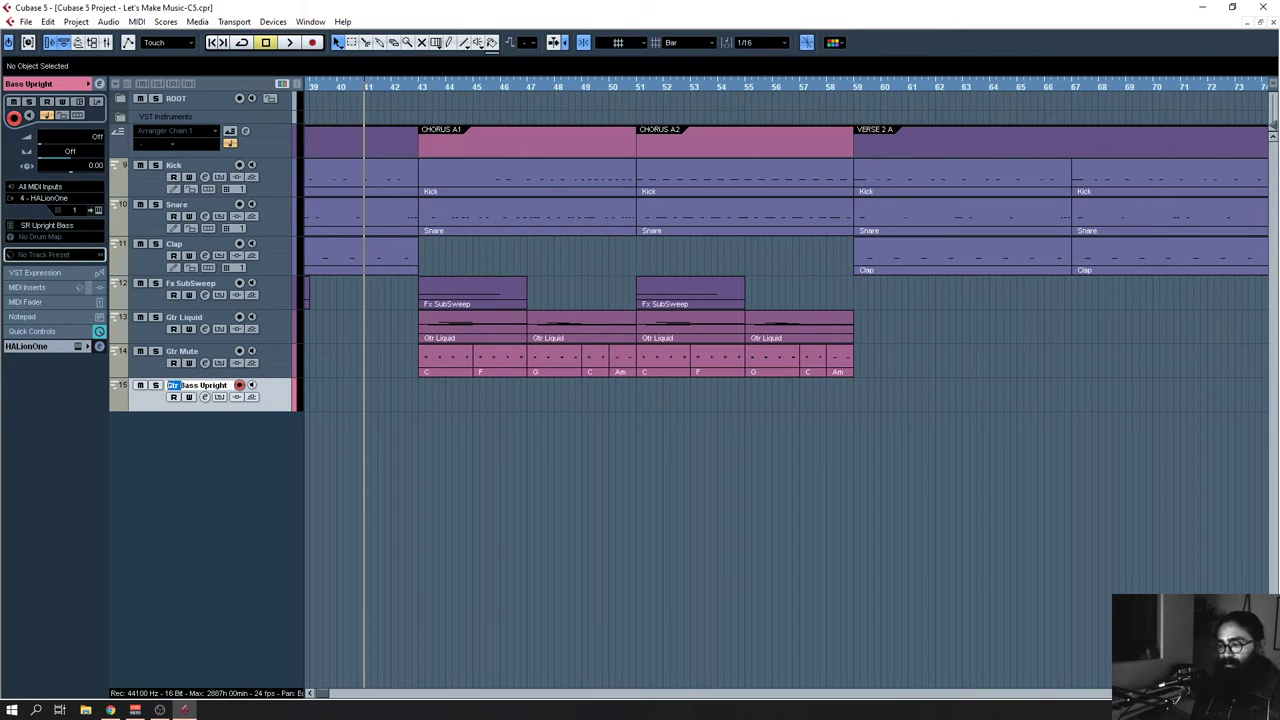
pyautogui.press('BackSpace')
pyautogui.press('Return')
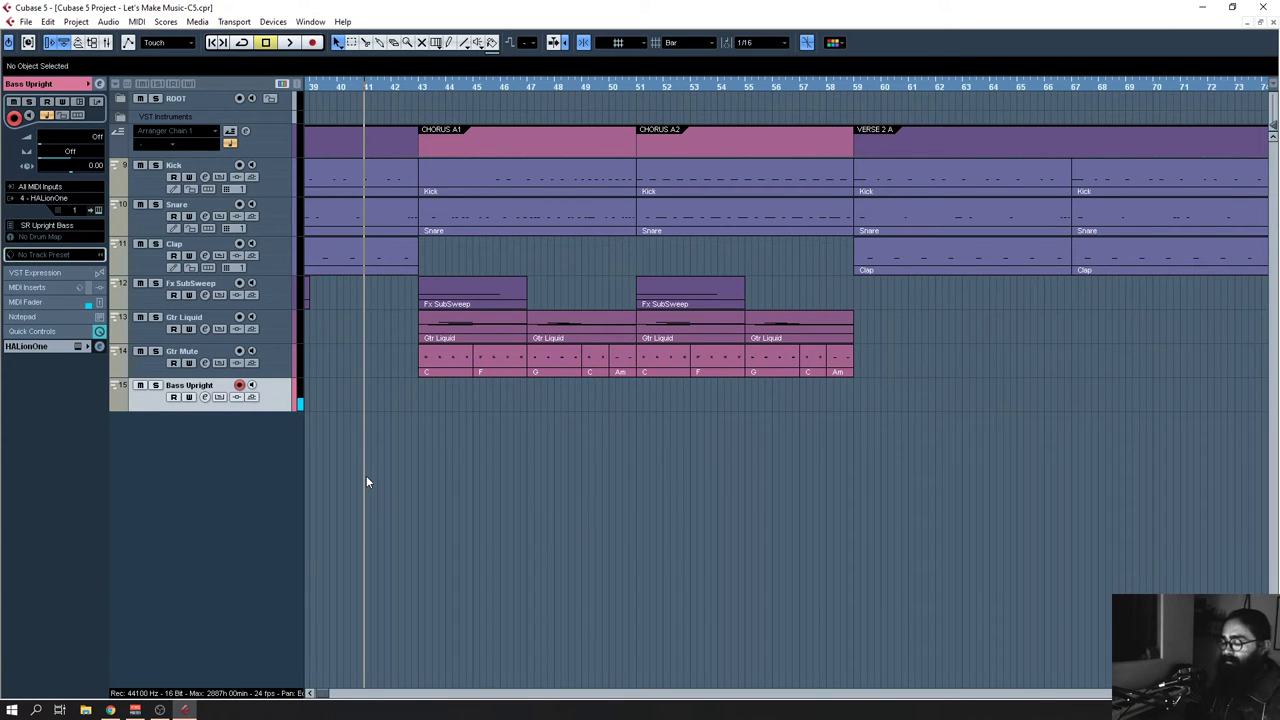
# Step: Record a bass line on the Bass Upright track from bar 41 through Chorus A1 and A2
pyautogui.press('space')
pyautogui.press('KP_Multiply')
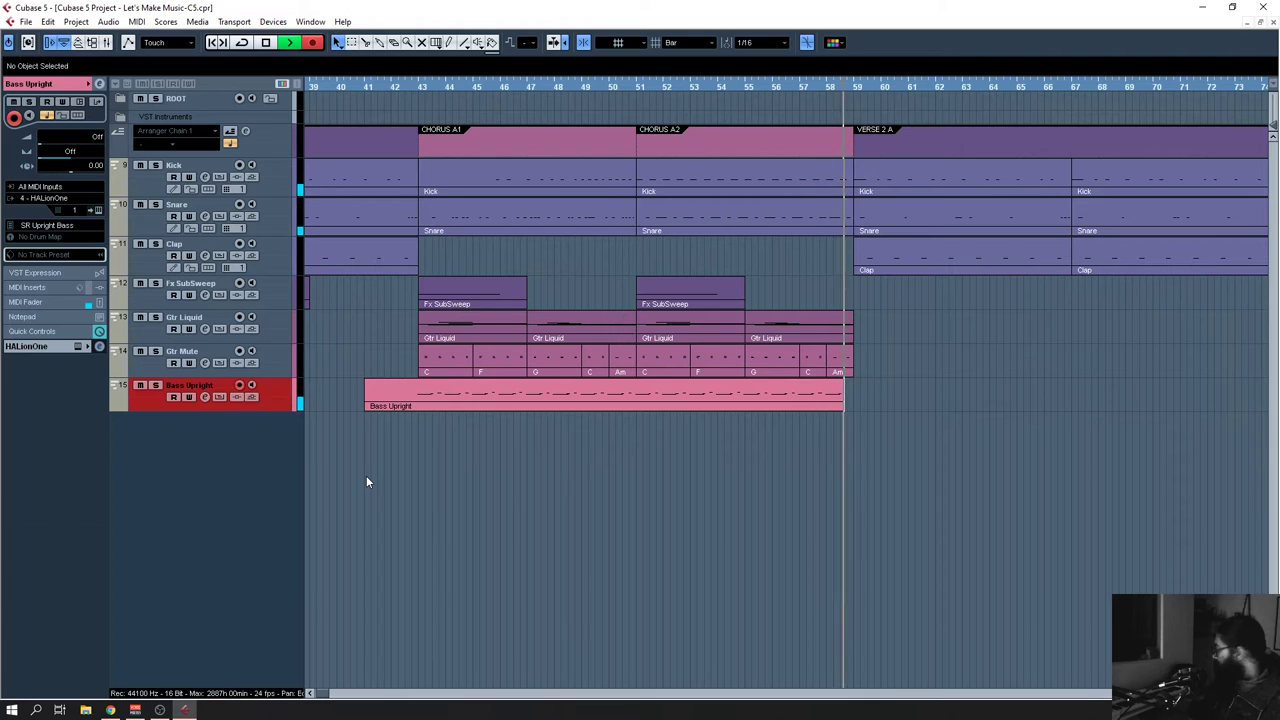
pyautogui.press('space')
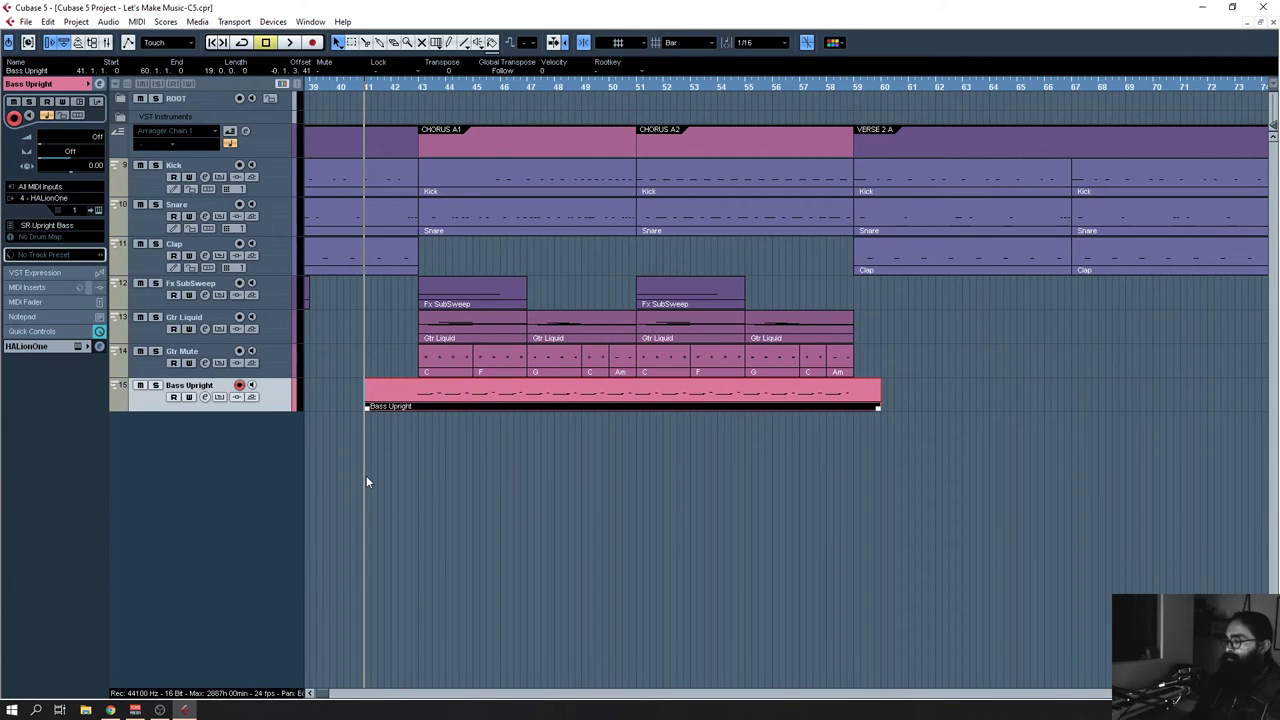
# Step: Trim the end of the Bass Upright part to bar 59 and quantize all its notes to 1/8 with length quantize 1/8
pyautogui.keyDown('alt'); pyautogui.click(851, 400); pyautogui.keyUp('alt')
pyautogui.press('Delete')
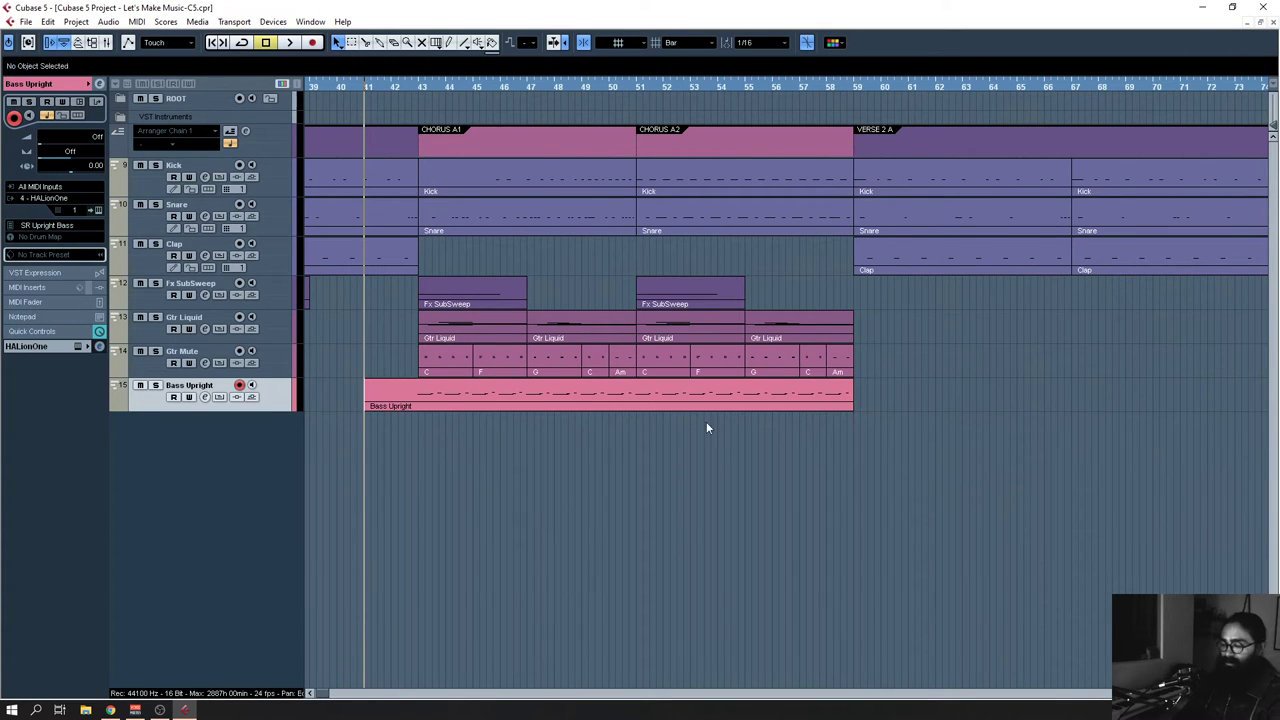
pyautogui.doubleClick(432, 404)
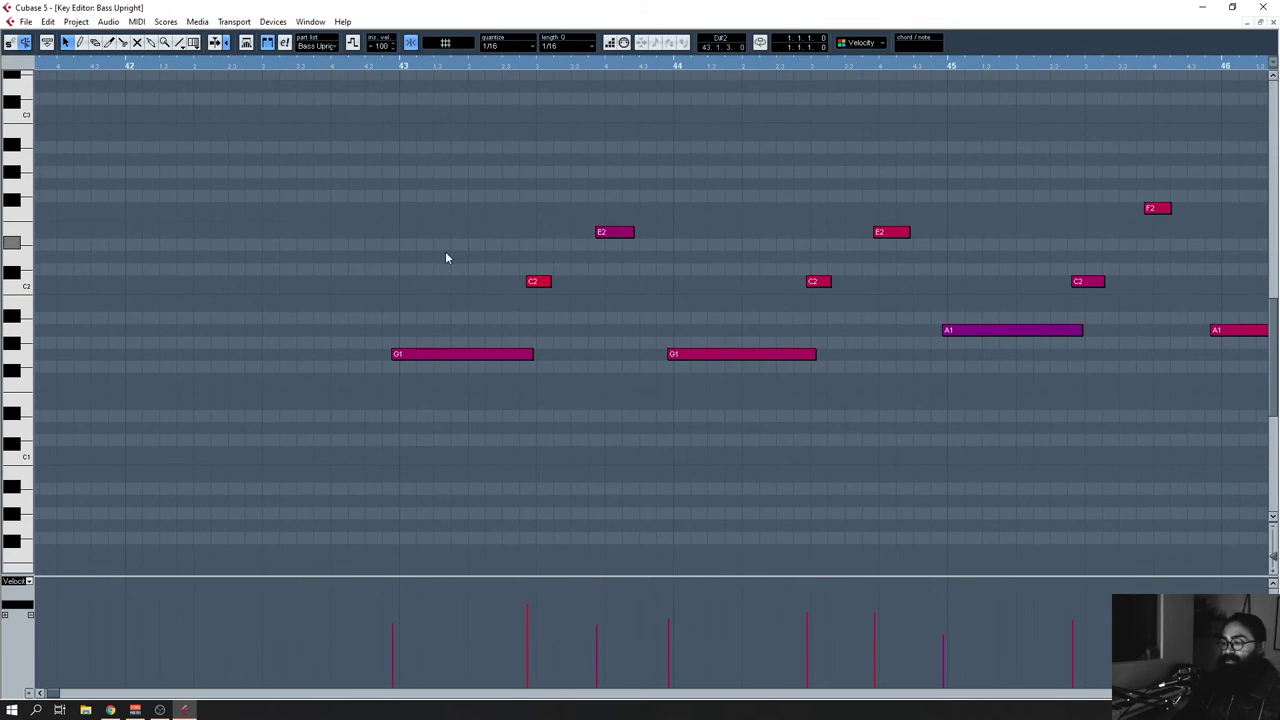
pyautogui.moveTo(553, 333); pyautogui.dragTo(478, 335)
pyautogui.hotkey('ctrl', 'a')
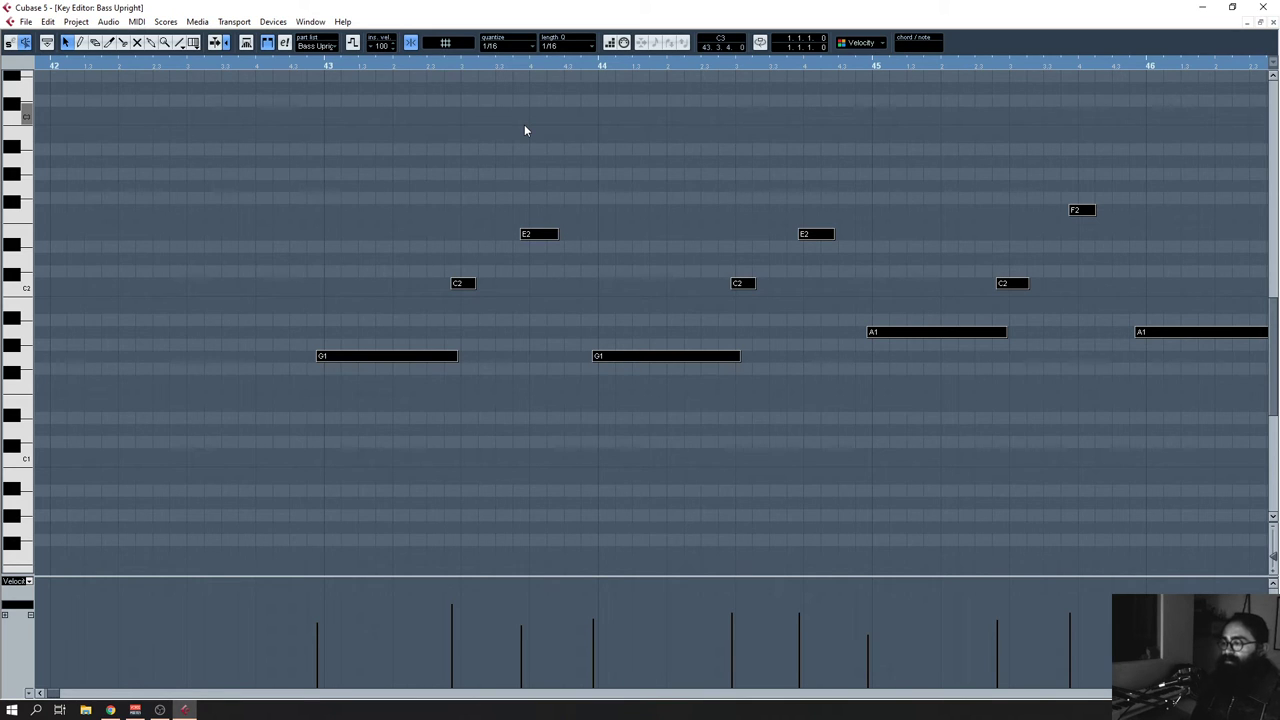
pyautogui.click(506, 45)
pyautogui.click(512, 102)
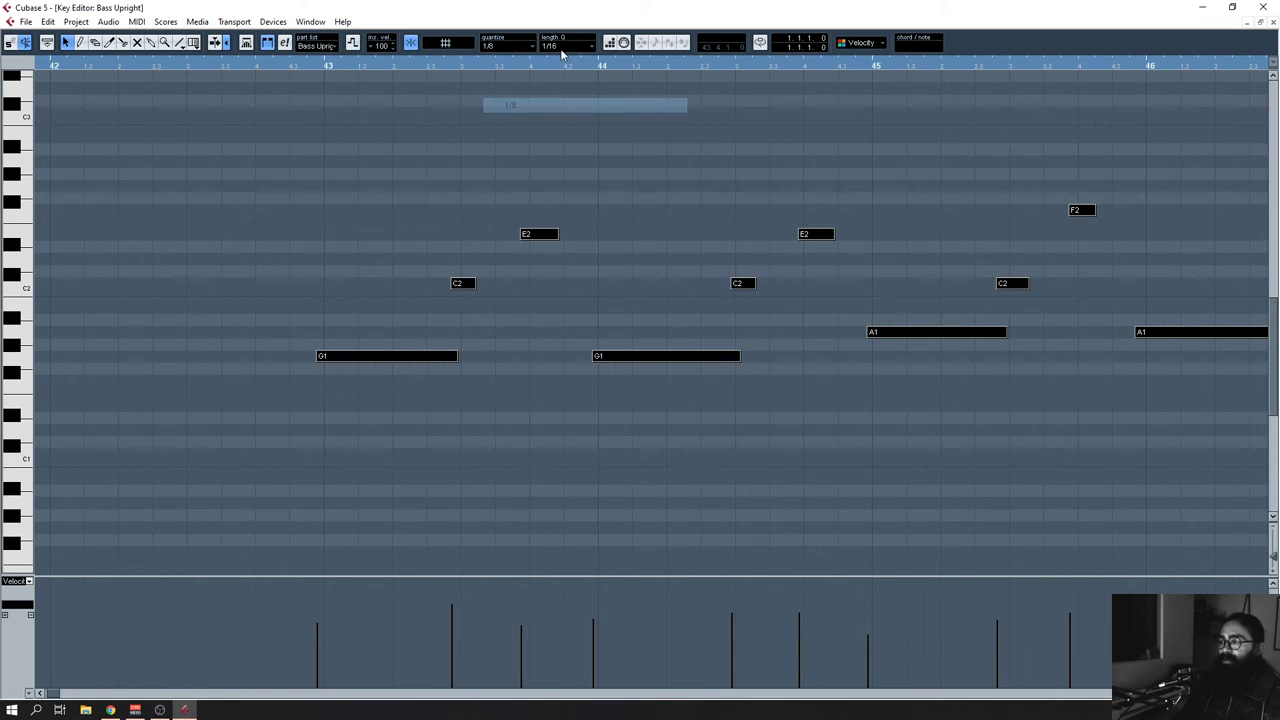
pyautogui.click(563, 46)
pyautogui.click(574, 120)
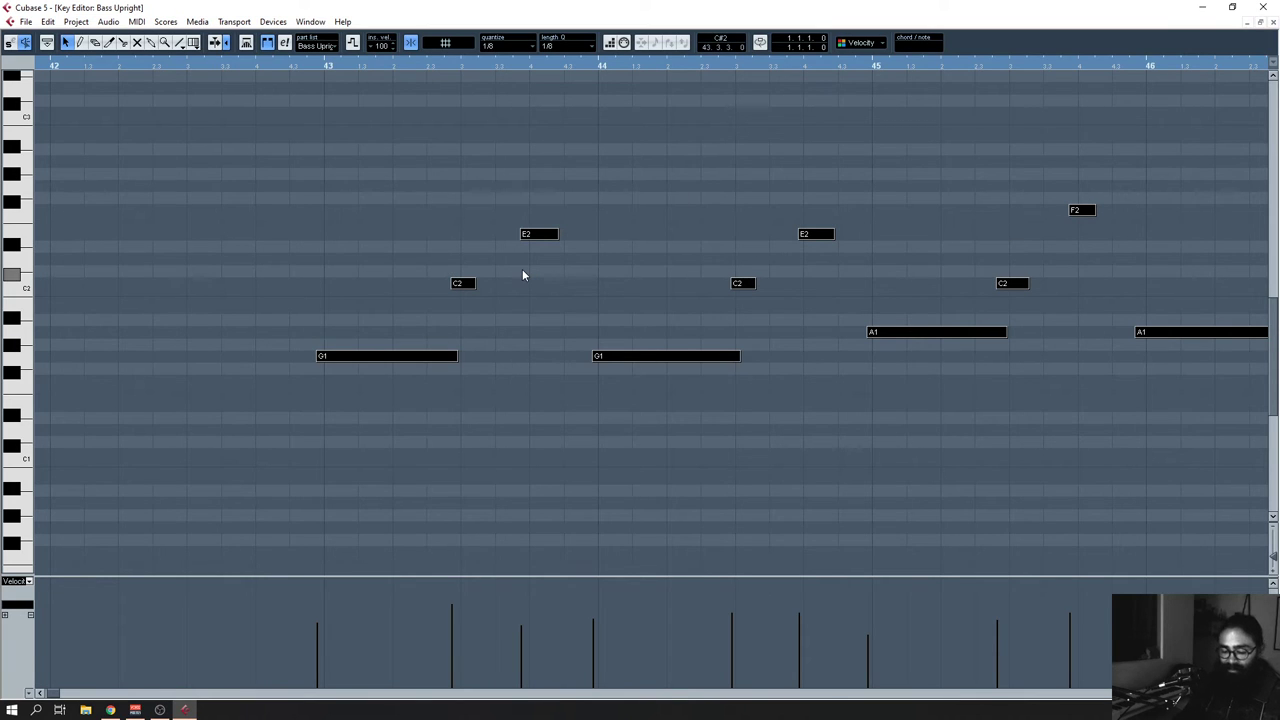
pyautogui.press('q')
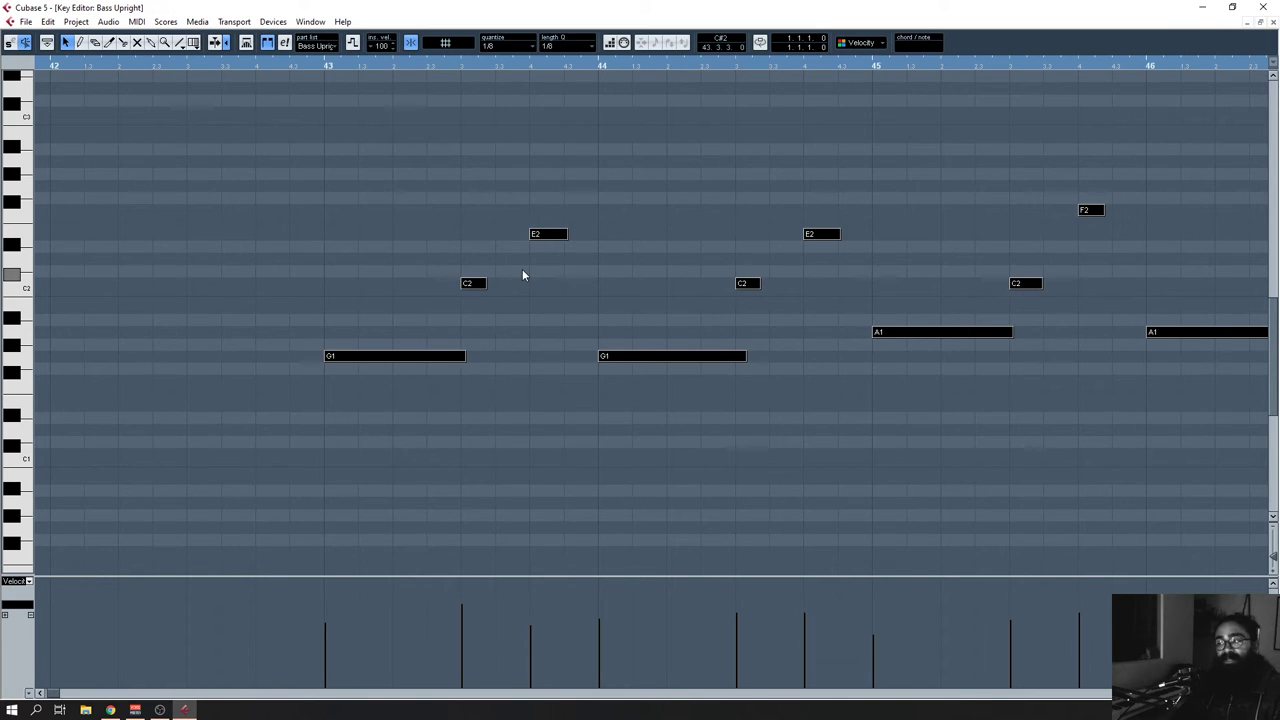
# Step: Play the quantized bass line from bar 43 and view the whole part's notes and velocities
pyautogui.click(320, 68)
pyautogui.press('space')
pyautogui.press('g')
pyautogui.press('g')
pyautogui.press('g')
pyautogui.press('g')
pyautogui.press('g')
pyautogui.press('g')
pyautogui.press('g')
pyautogui.press('g')
pyautogui.press('g')
pyautogui.press('g')
pyautogui.press('g')
pyautogui.press('g')
pyautogui.press('g')
pyautogui.press('g')
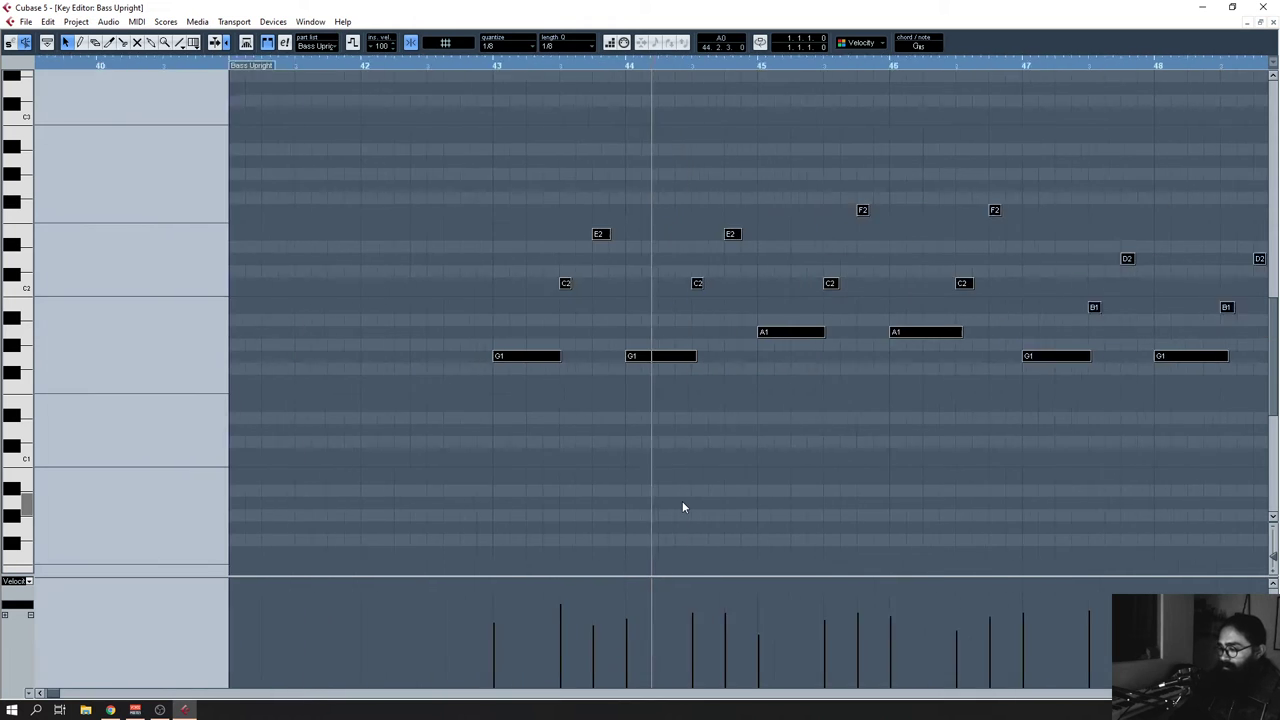
pyautogui.press('h')
pyautogui.press('h')
pyautogui.press('h')
pyautogui.press('h')
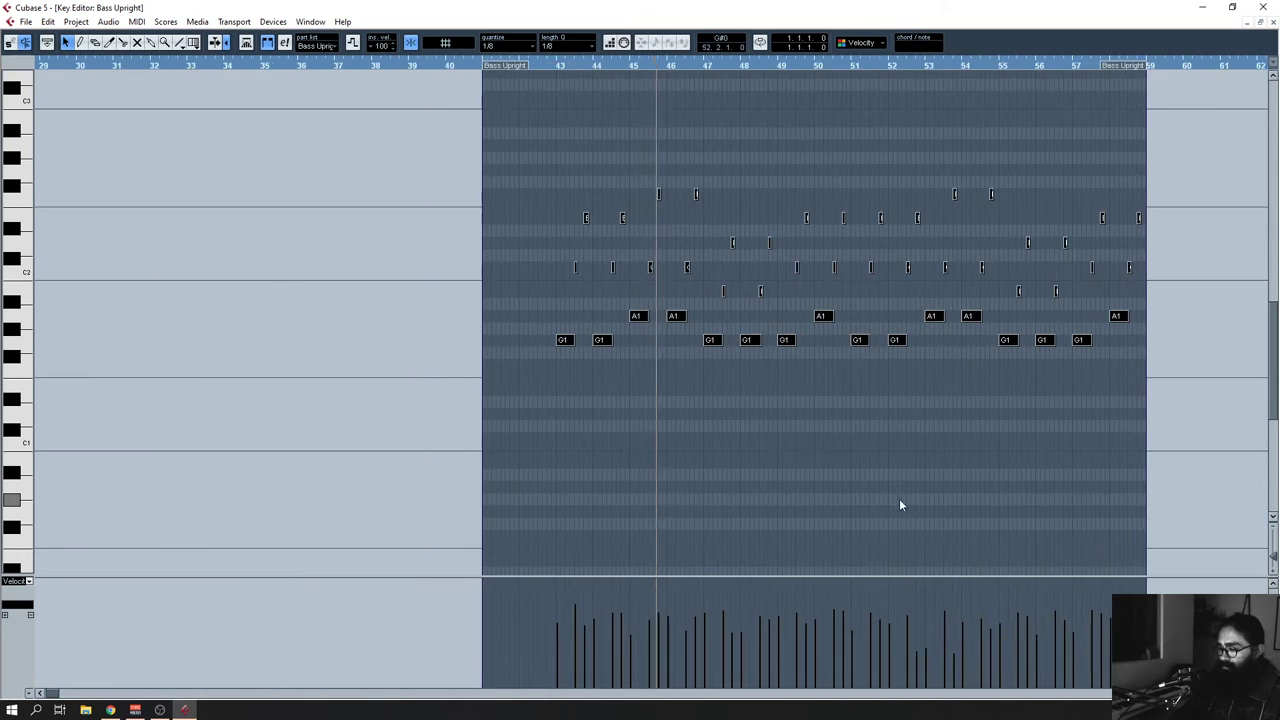
# Step: Raise the velocities of the quiet bass notes in bars 52, 53 and 56 to about 66–70 and play the line
pyautogui.hotkey('ctrl', 'z')
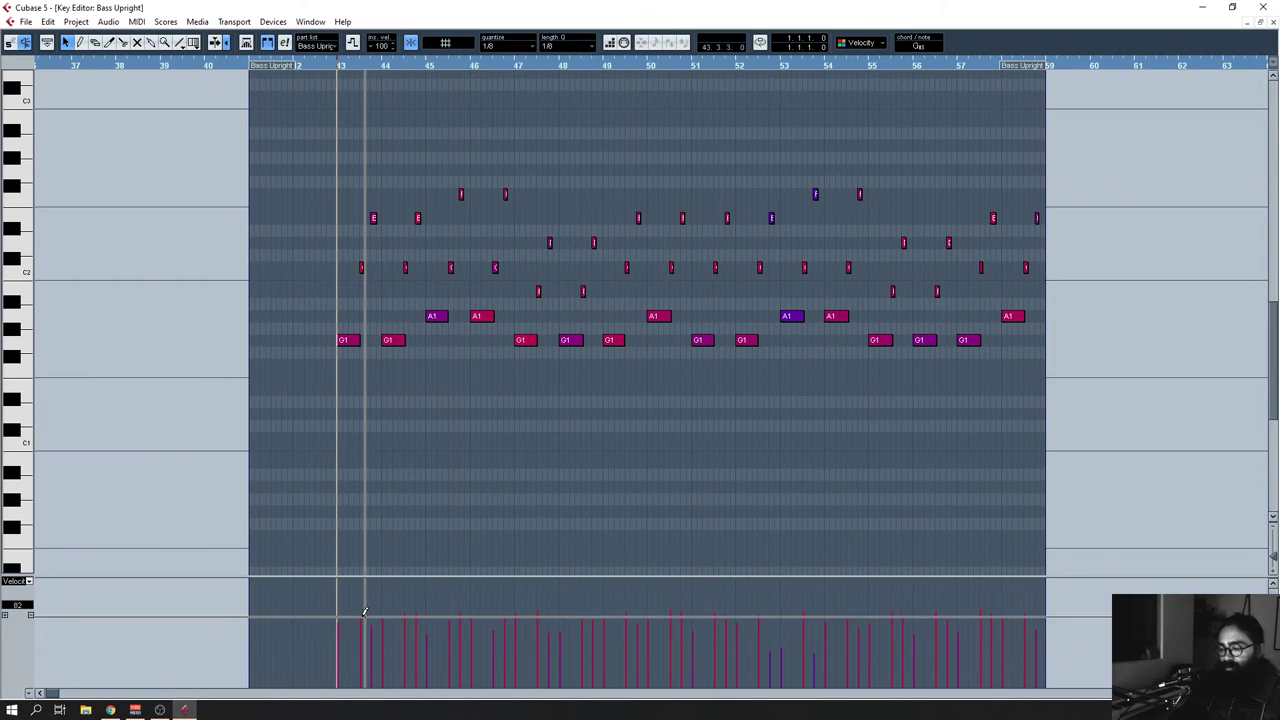
pyautogui.click(771, 632)
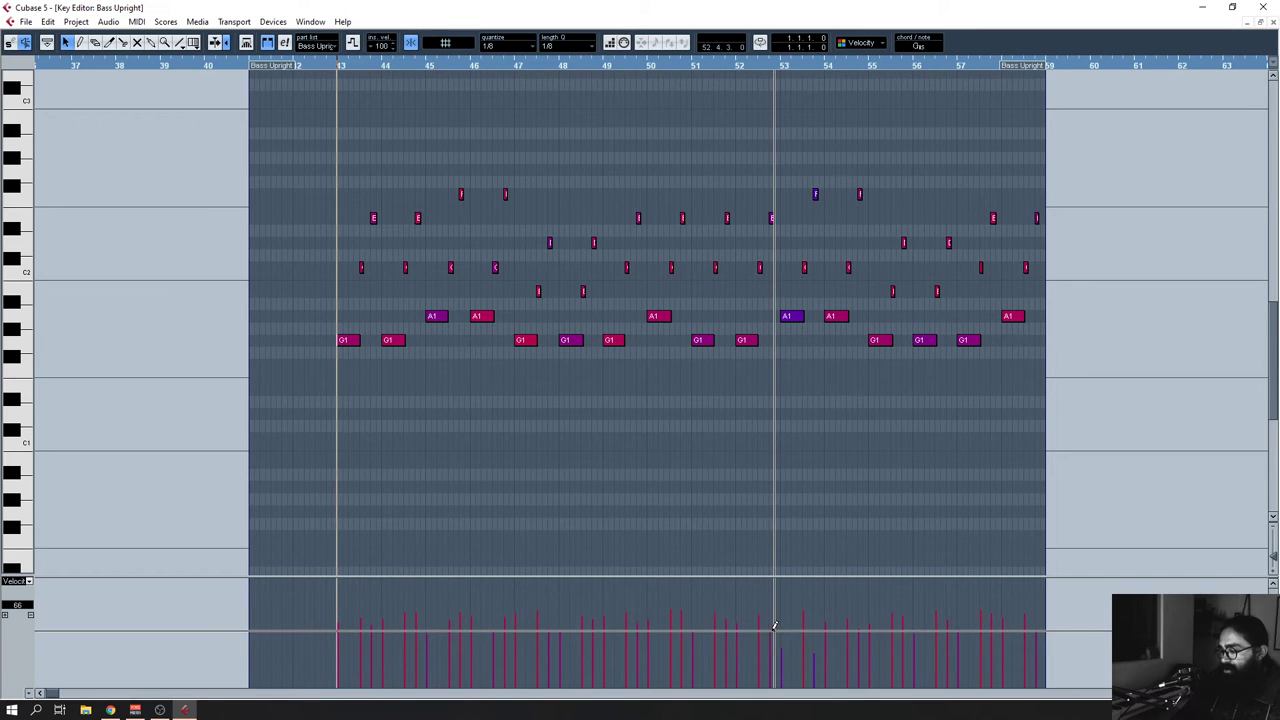
pyautogui.click(781, 626)
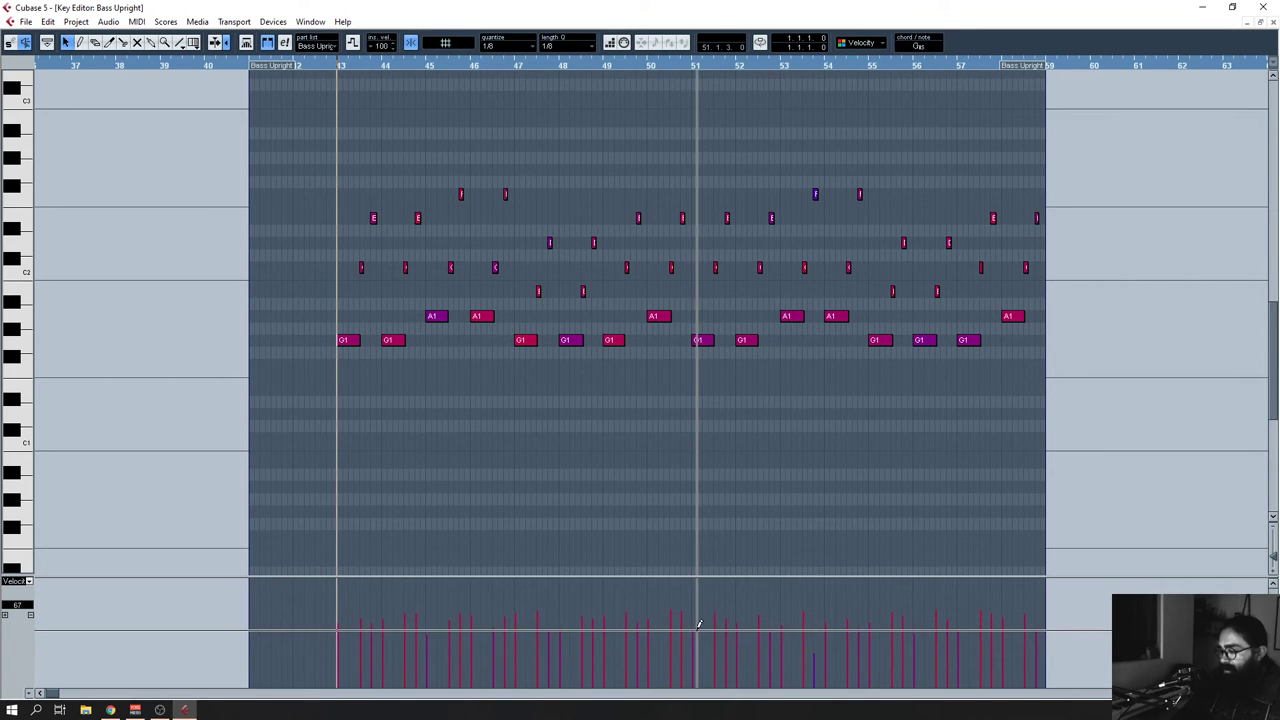
pyautogui.click(815, 624)
pyautogui.click(916, 623)
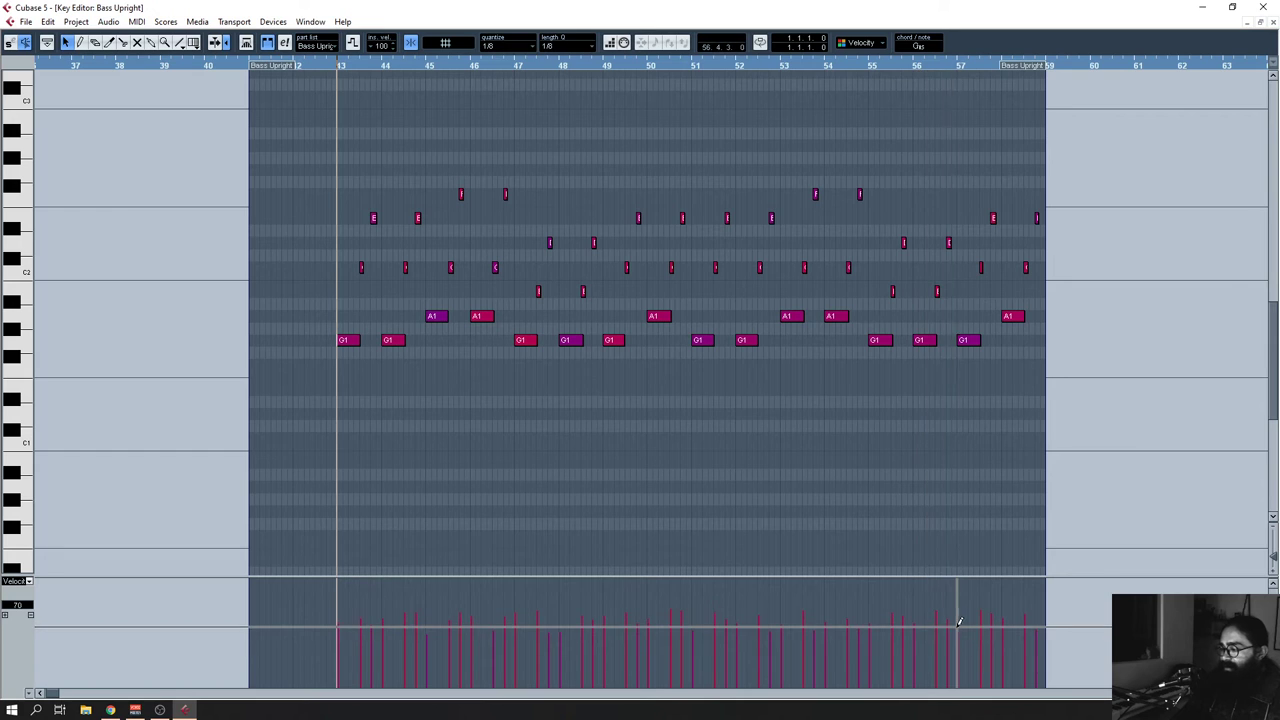
pyautogui.press('space')
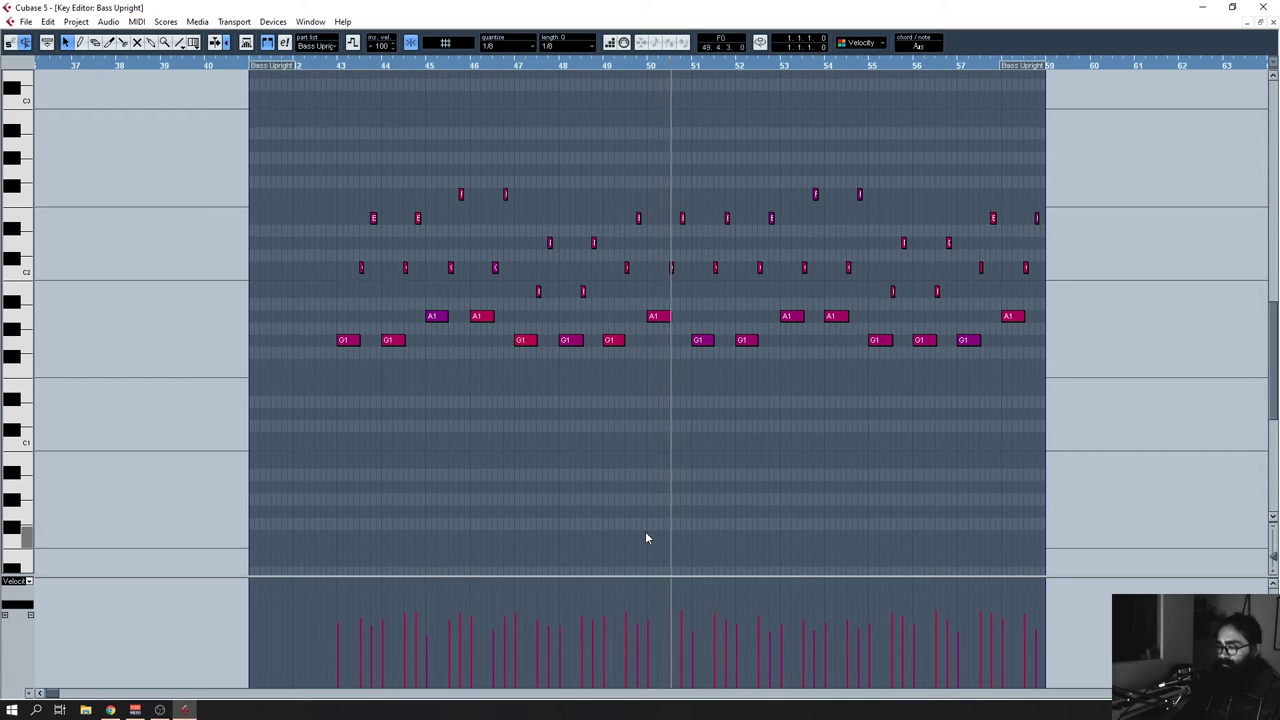
# Step: Close the note editor and remove the empty lead-in of the Bass Upright part before bar 43
pyautogui.moveTo(748, 506); pyautogui.dragTo(671, 506)
pyautogui.press('Return')
pyautogui.rightClick(671, 530)
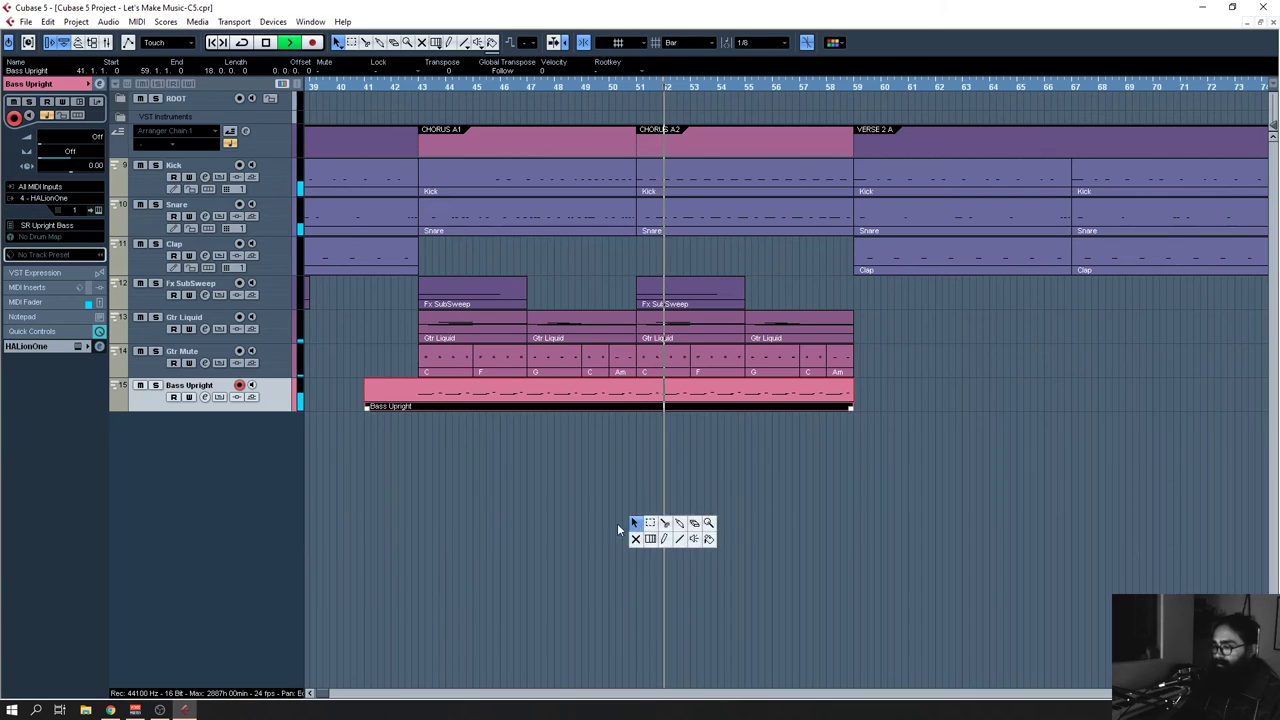
pyautogui.click(620, 528)
pyautogui.keyDown('alt'); pyautogui.click(419, 398); pyautogui.keyUp('alt')
pyautogui.click(396, 395)
pyautogui.press('Delete')
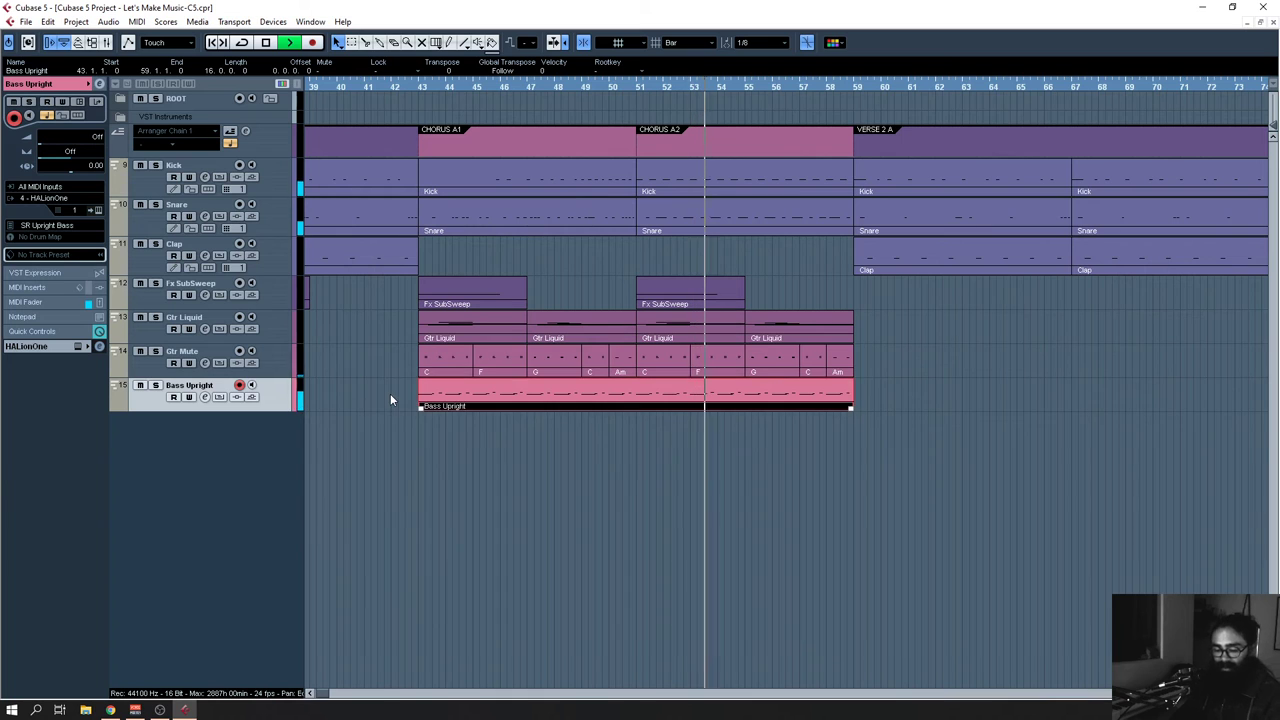
# Step: Lower the HALionOne (3) channel to -7.50 in the mixer and close the mixer
pyautogui.press('F3')
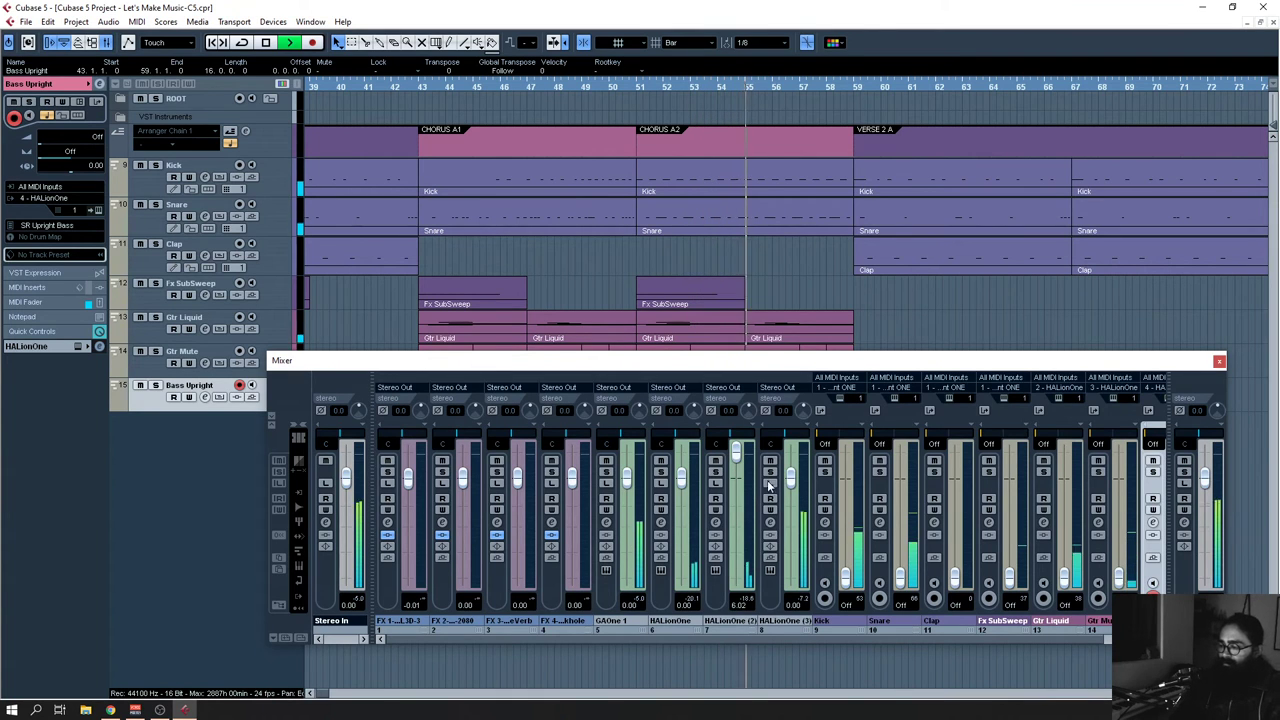
pyautogui.moveTo(791, 477); pyautogui.dragTo(794, 515)
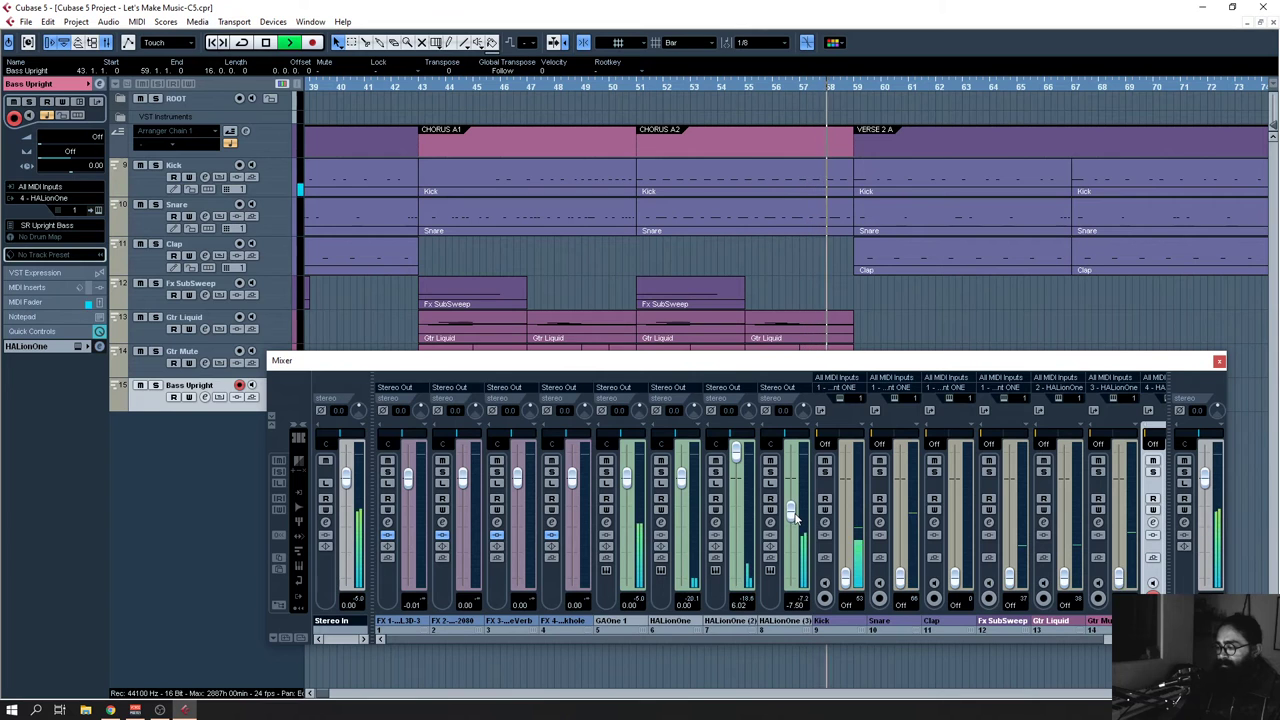
pyautogui.click(1219, 362)
# Step: Play Chorus A2 from bar 55, lower the A1 bass note at bar 58 to G1, and close the note editor
pyautogui.press('space')
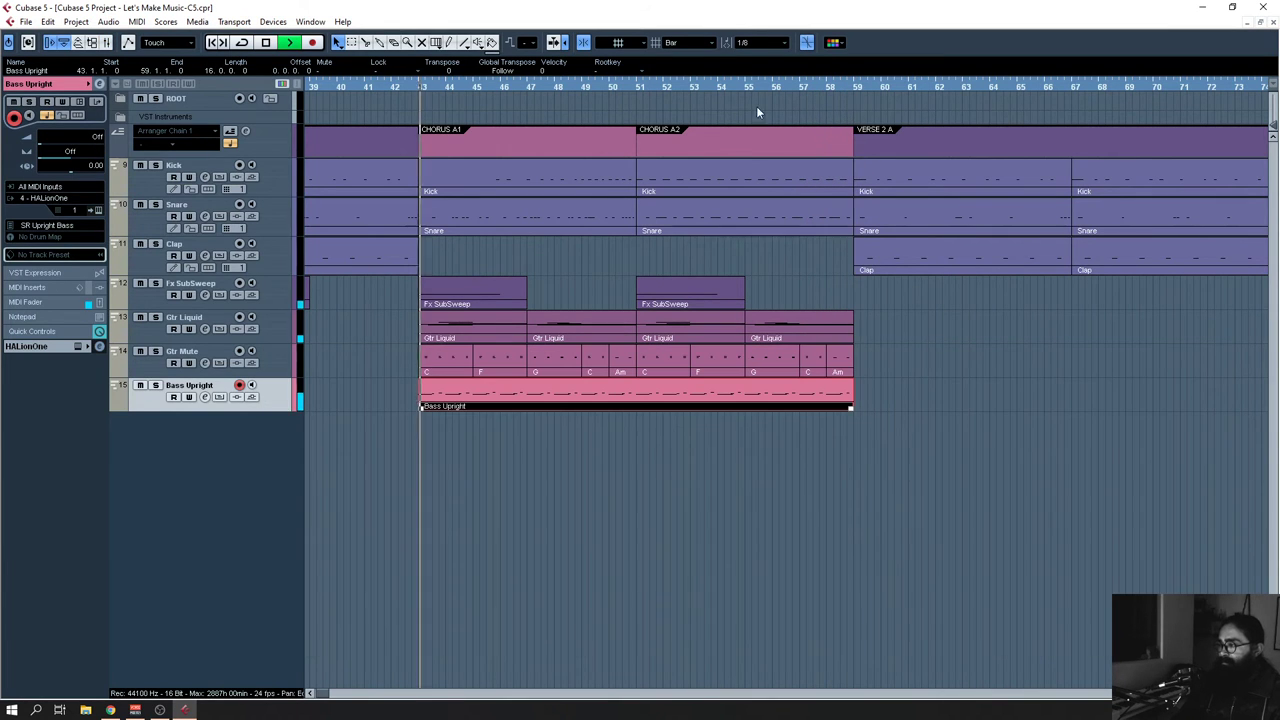
pyautogui.click(749, 88)
pyautogui.press('space')
pyautogui.hscroll(2, 890, 416)
pyautogui.press('h')
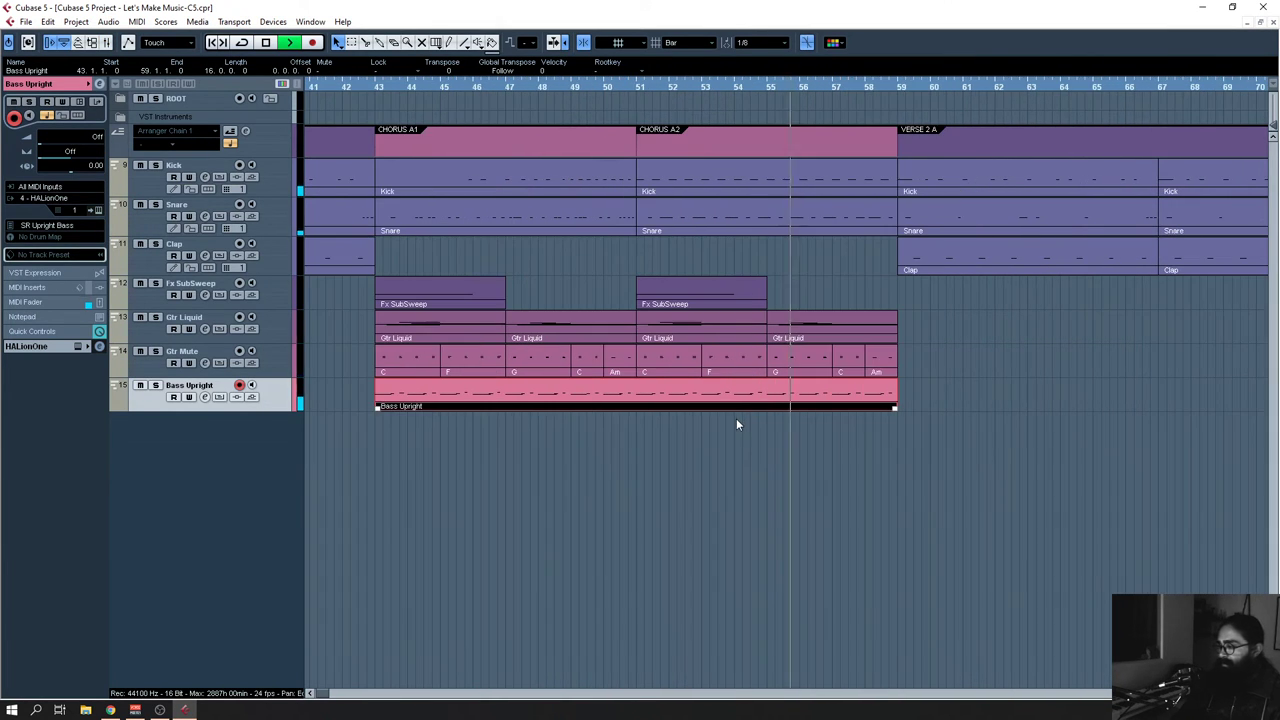
pyautogui.doubleClick(841, 402)
pyautogui.scroll(-3, 754, 482)
pyautogui.press('h')
pyautogui.scroll(5, 690, 433)
pyautogui.moveTo(752, 455); pyautogui.dragTo(638, 476)
pyautogui.press('space')
pyautogui.click(697, 460)
pyautogui.press('h')
pyautogui.moveTo(1034, 471); pyautogui.dragTo(583, 473)
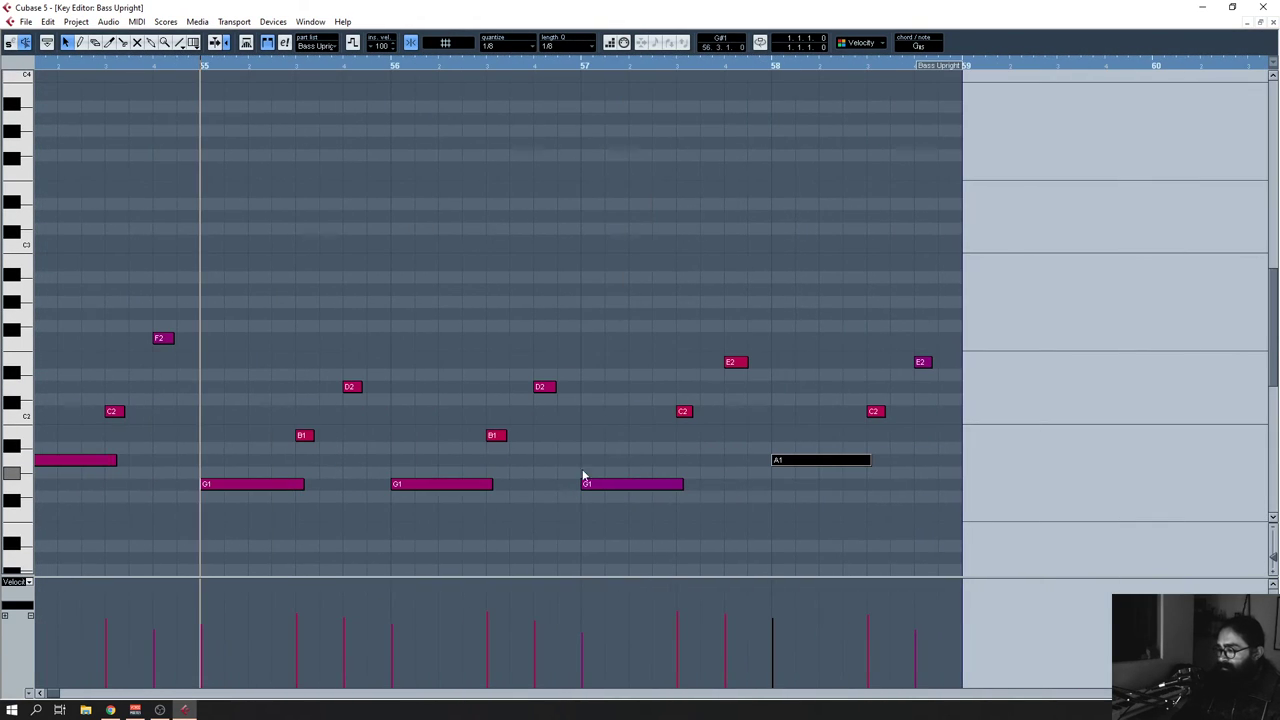
pyautogui.press('Down')
pyautogui.press('Down')
pyautogui.press('Return')
# Step: Check the edited bass note at bar 58 by playing from bar 55 and reopening the Bass Upright part's notes
pyautogui.press('space')
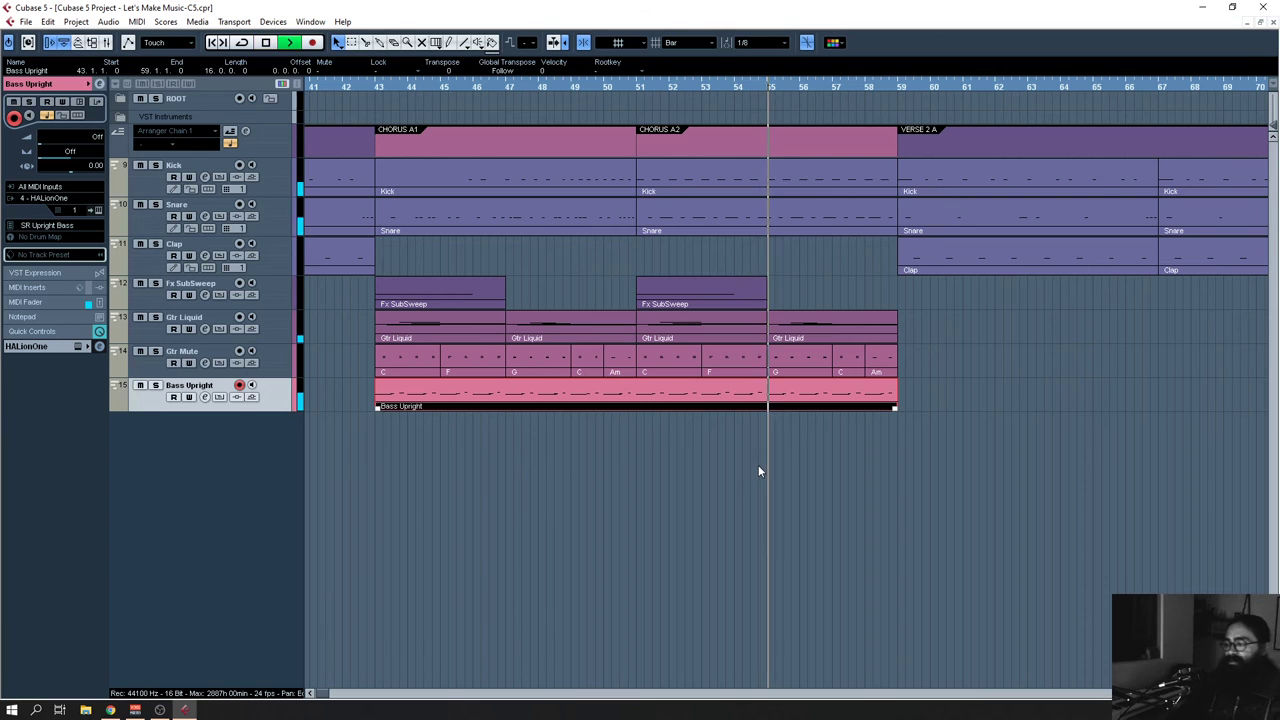
pyautogui.press('space')
pyautogui.doubleClick(866, 401)
pyautogui.hscroll(10, 856, 465)
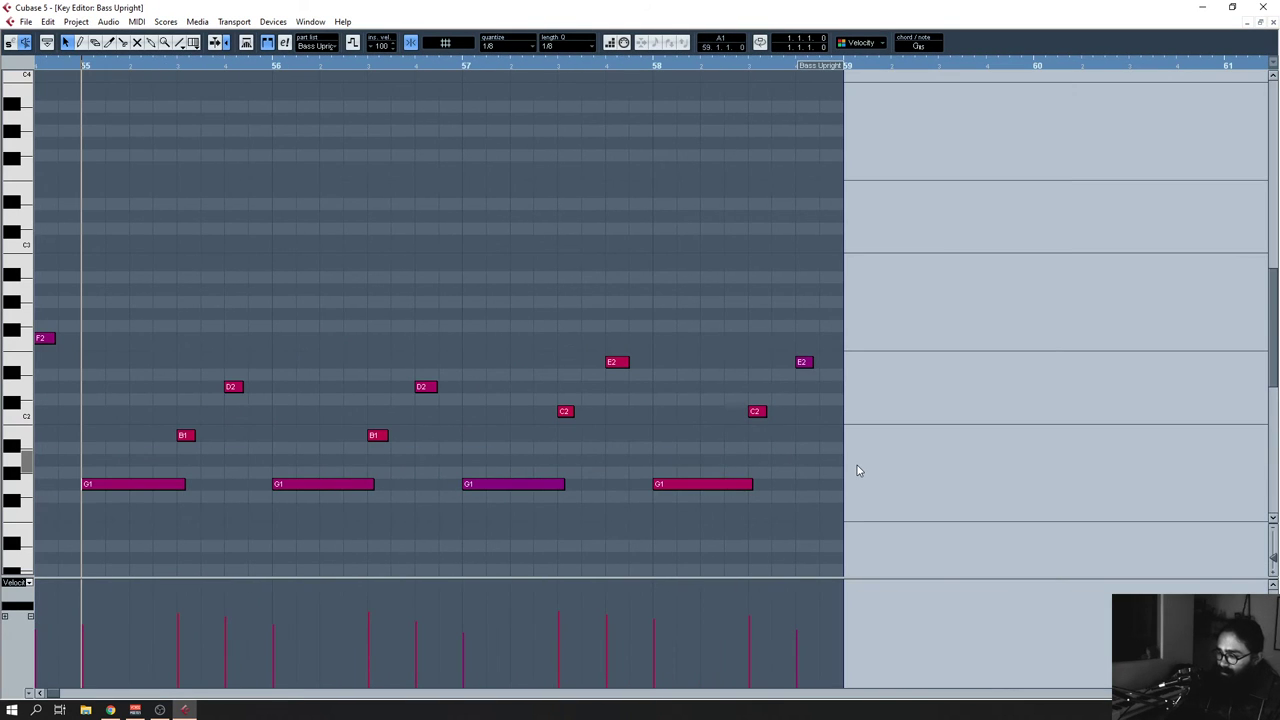
pyautogui.moveTo(642, 460); pyautogui.dragTo(723, 506)
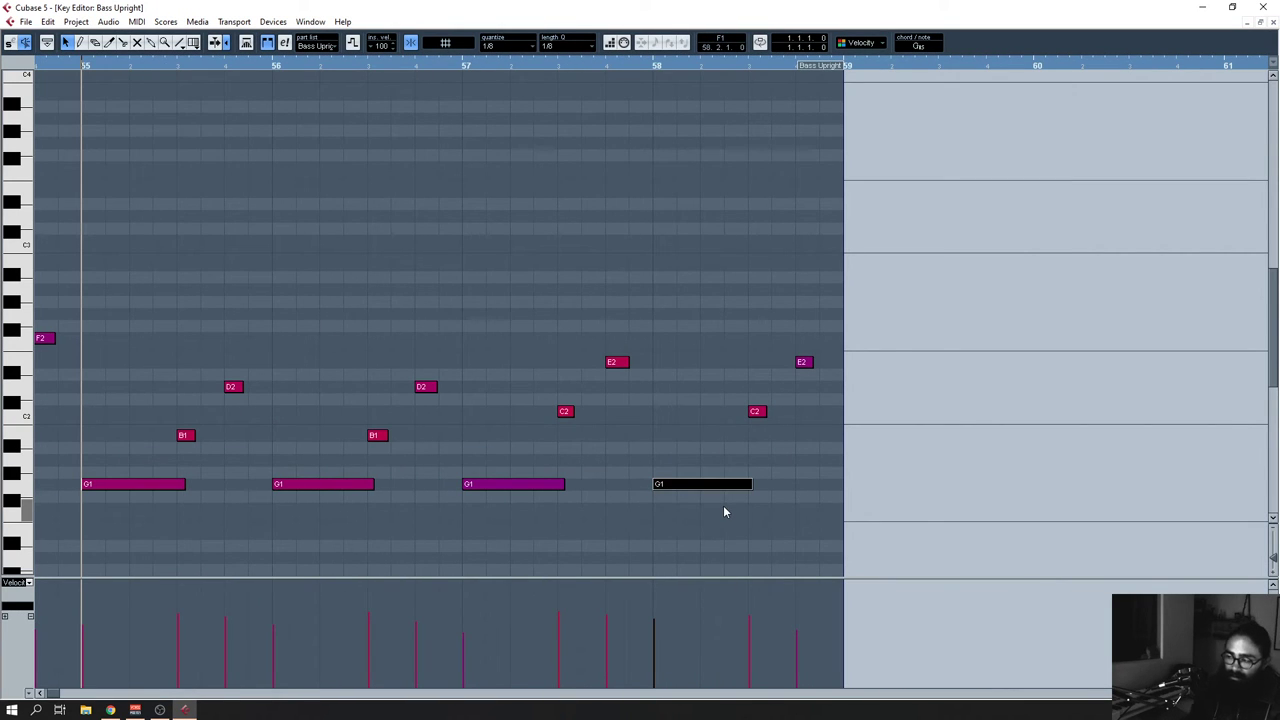
pyautogui.click(468, 70)
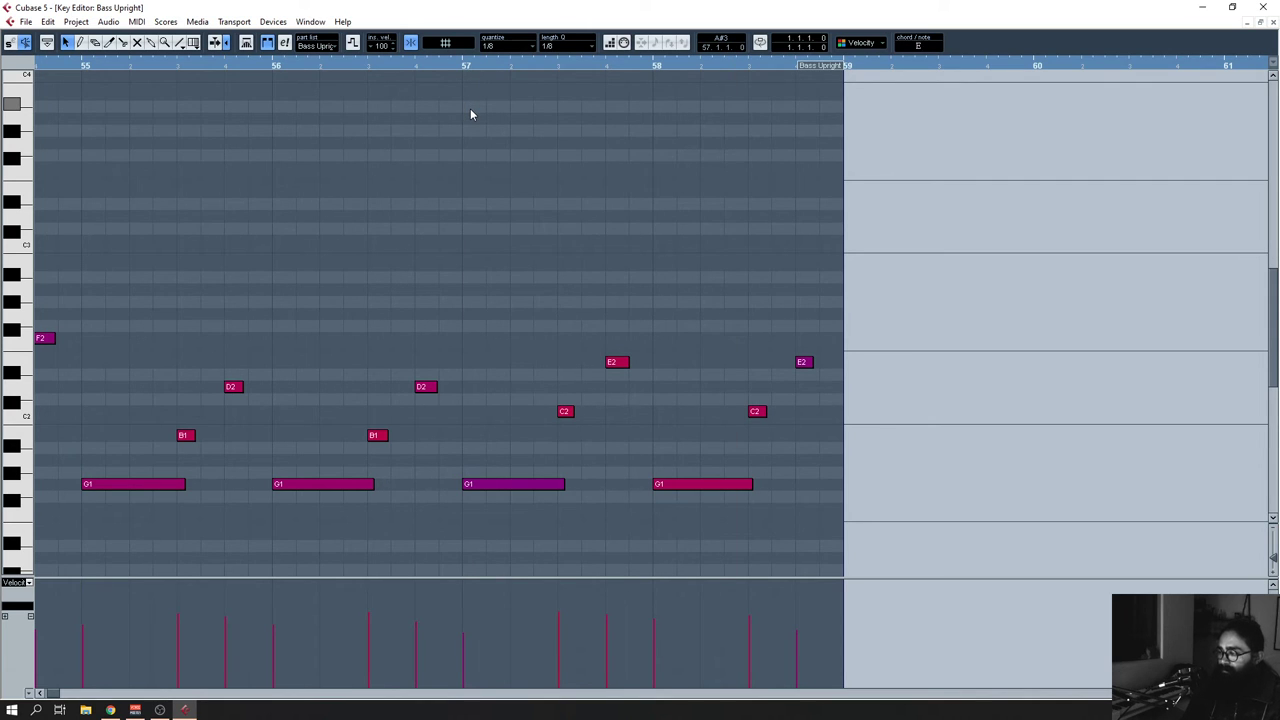
pyautogui.press('Return')
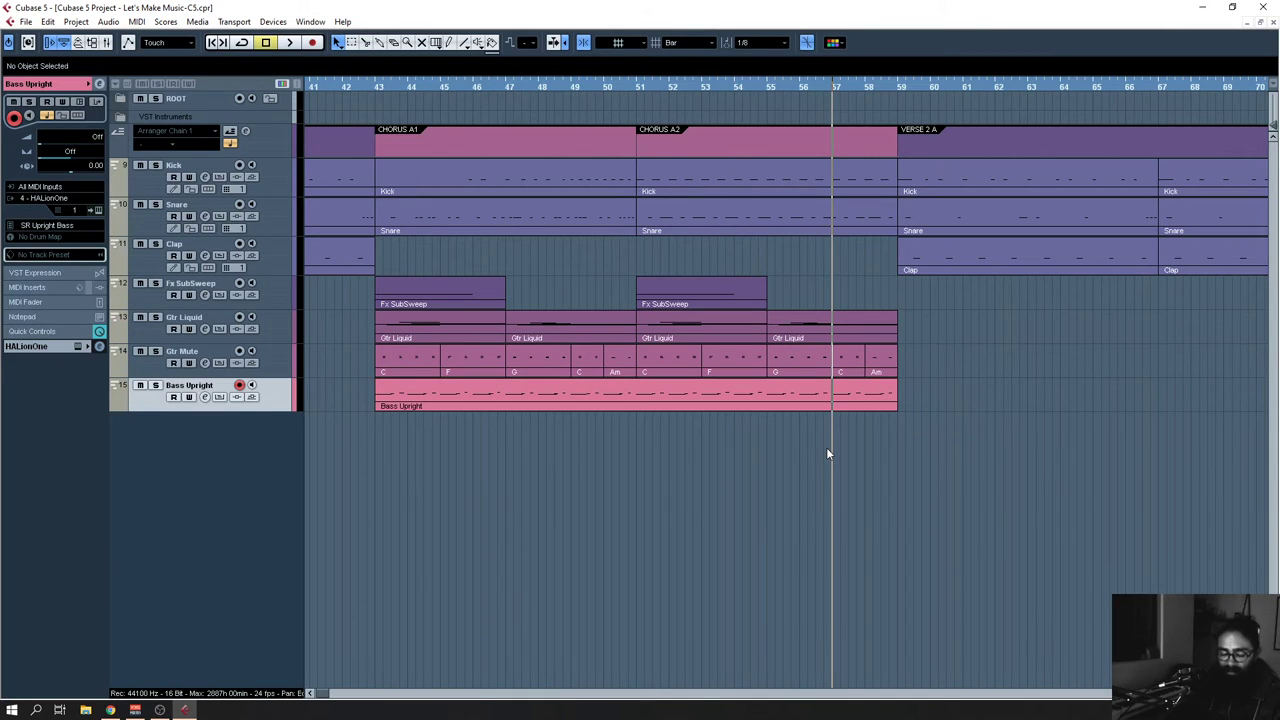
# Step: Play the choruses with the bass from bar 43 while viewing the whole song arrangement
pyautogui.click(378, 87)
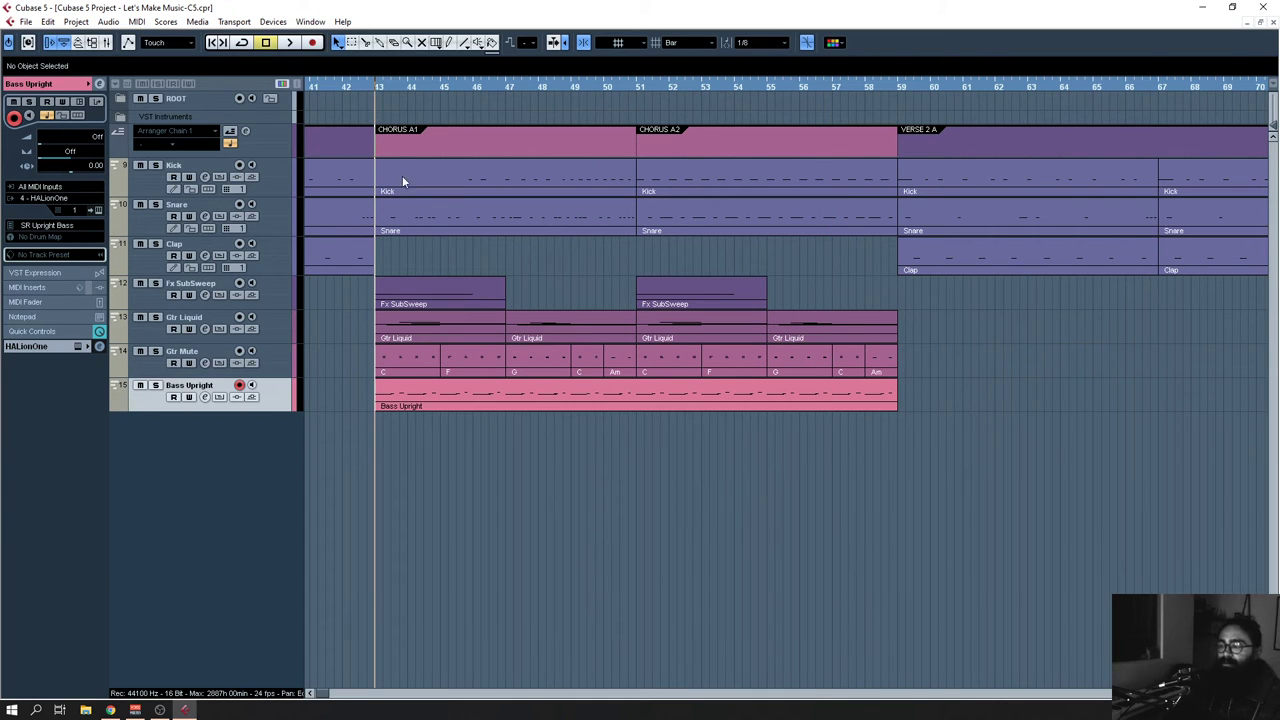
pyautogui.press('space')
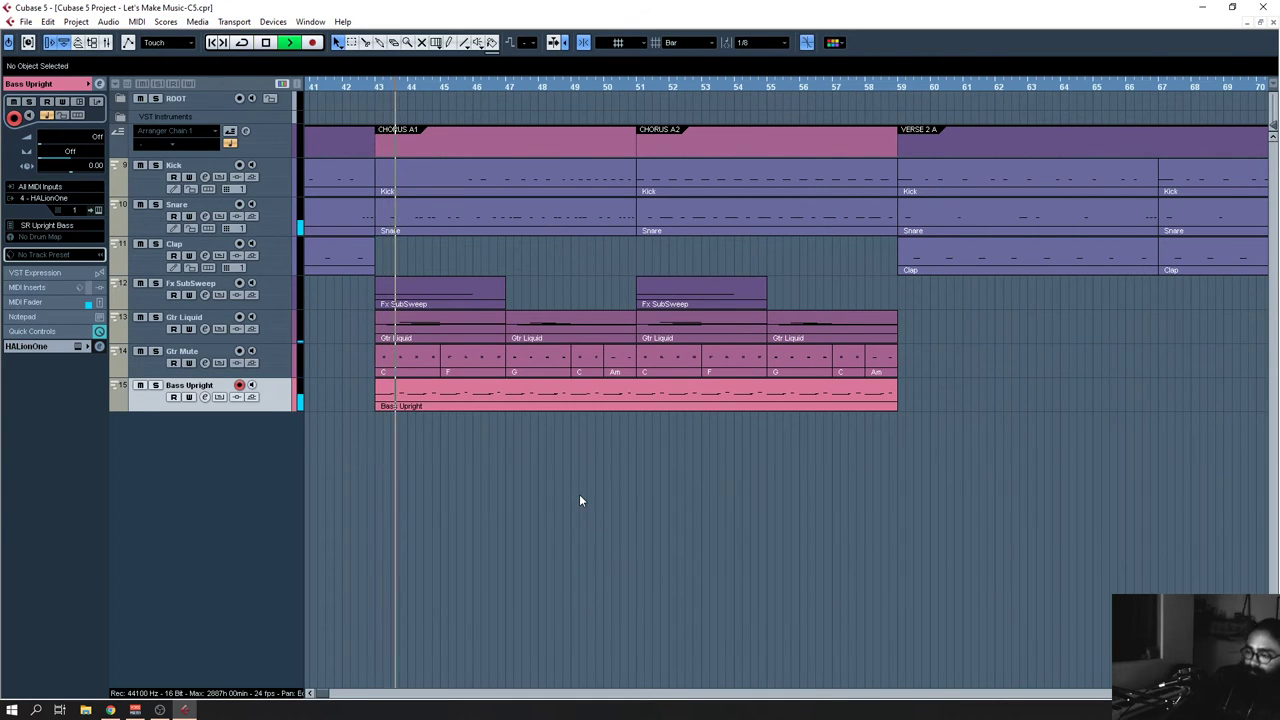
pyautogui.press('g')
pyautogui.press('g')
pyautogui.press('g')
pyautogui.press('g')
pyautogui.press('g')
pyautogui.press('g')
pyautogui.press('g')
pyautogui.press('g')
pyautogui.press('g')
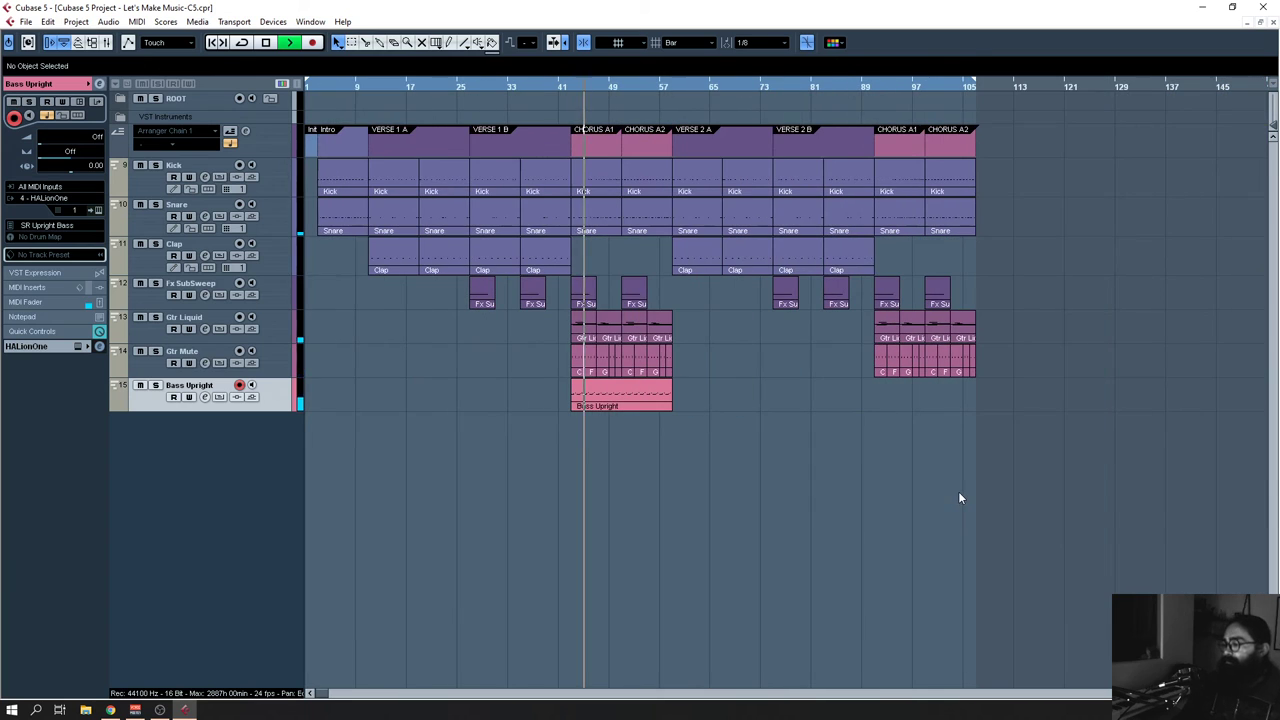
pyautogui.rightClick(223, 462)
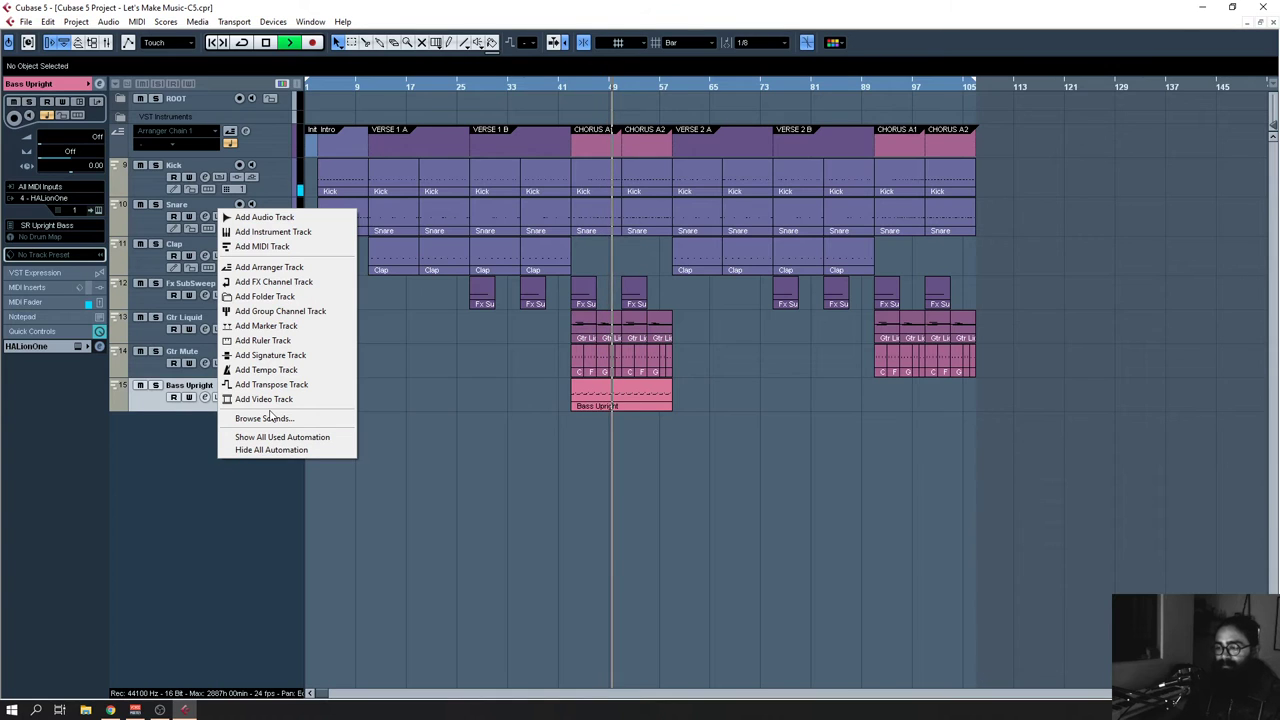
pyautogui.click(578, 614)
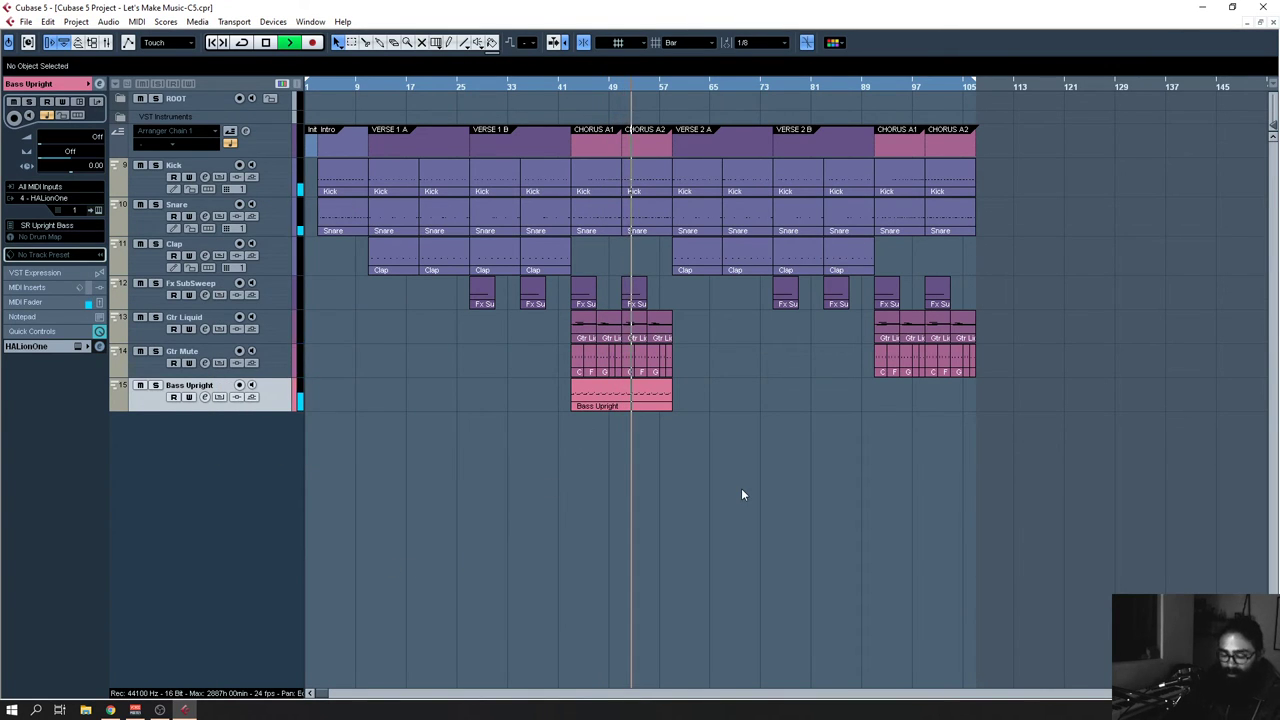
# Step: Copy the Bass Upright part to the second pair of choruses, starting at bar 91
pyautogui.scroll(2, 741, 494)
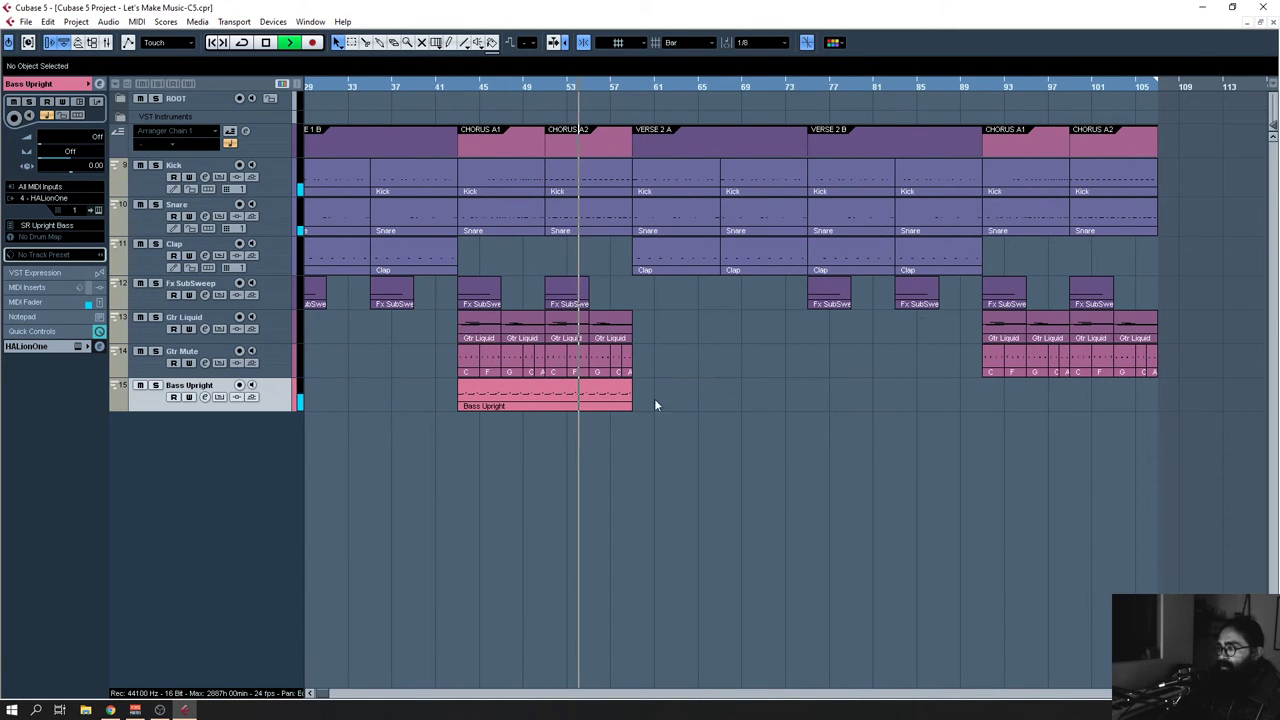
pyautogui.moveTo(486, 398); pyautogui.dragTo(1007, 398)
pyautogui.click(988, 451)
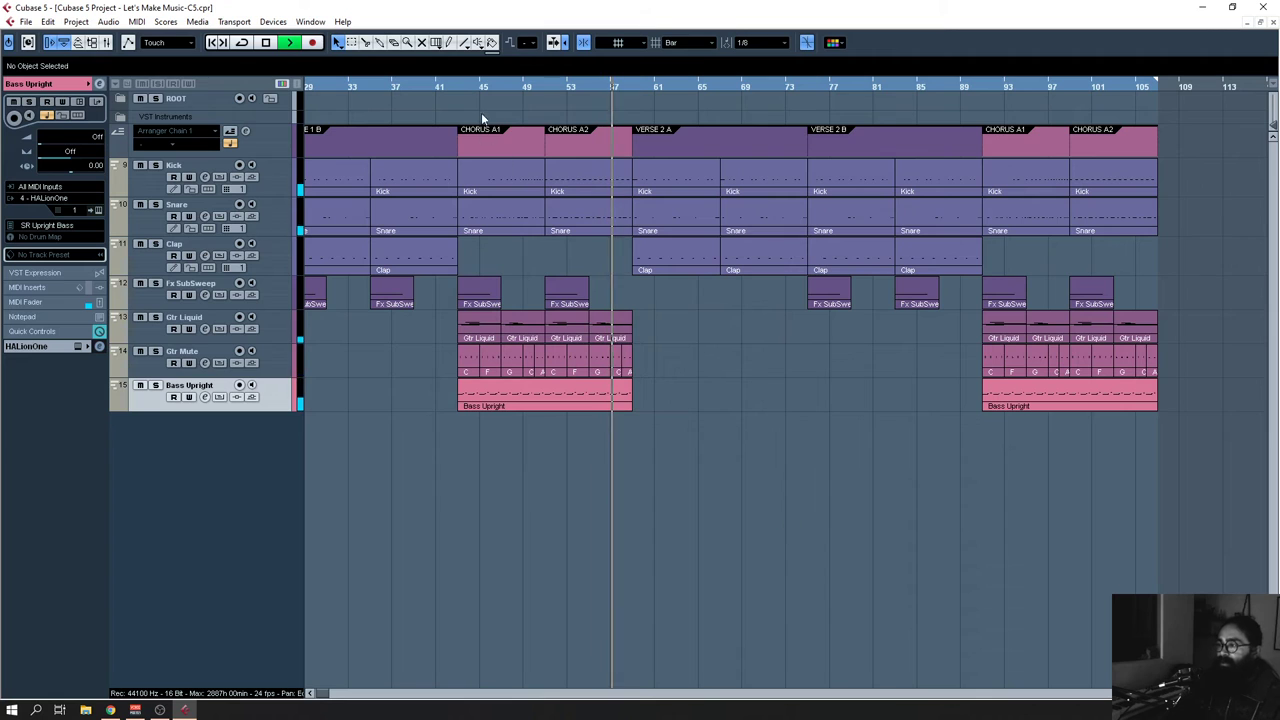
# Step: Color the first pair of Chorus A1 and A2 arranger sections with Color 7
pyautogui.moveTo(481, 112); pyautogui.dragTo(613, 148)
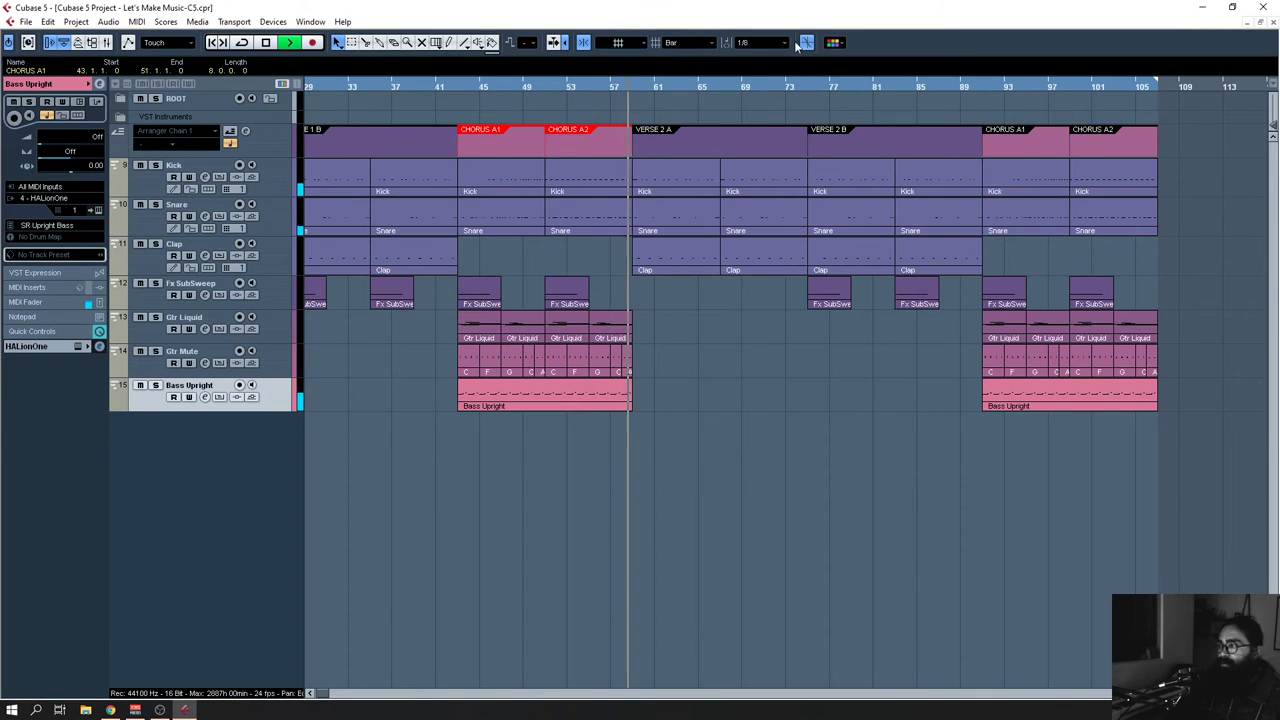
pyautogui.click(833, 42)
pyautogui.click(848, 125)
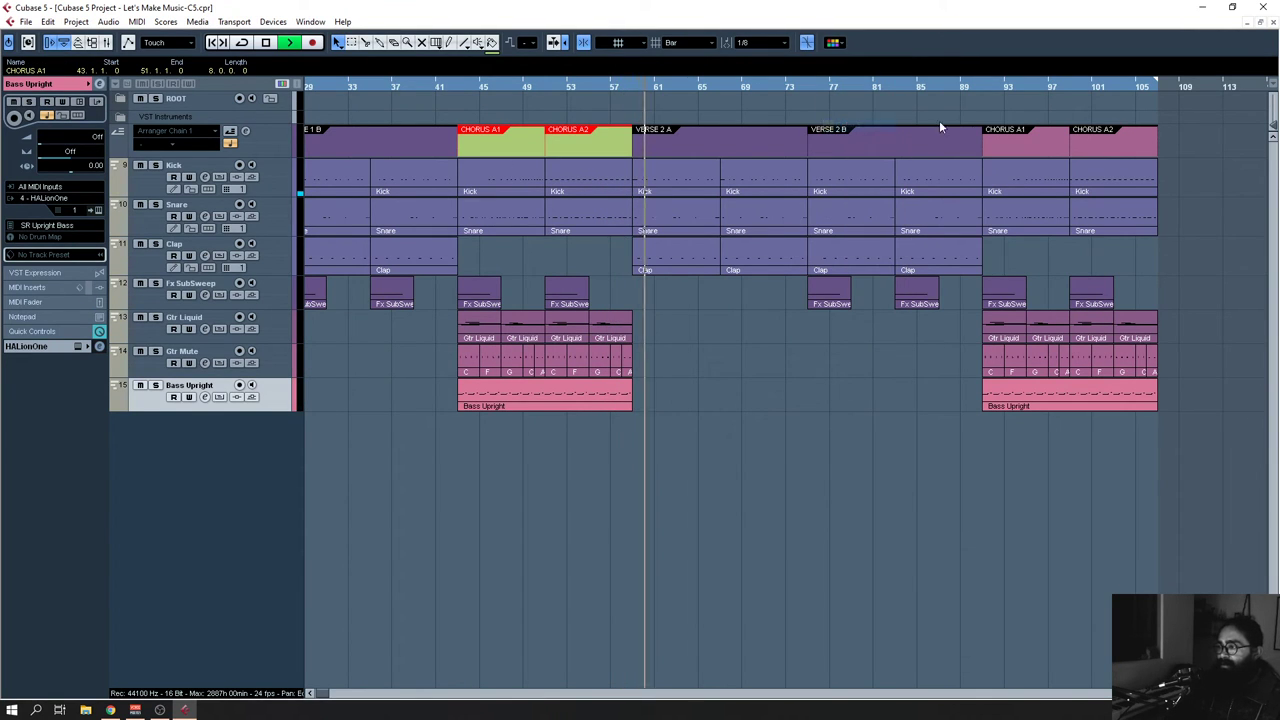
pyautogui.click(833, 42)
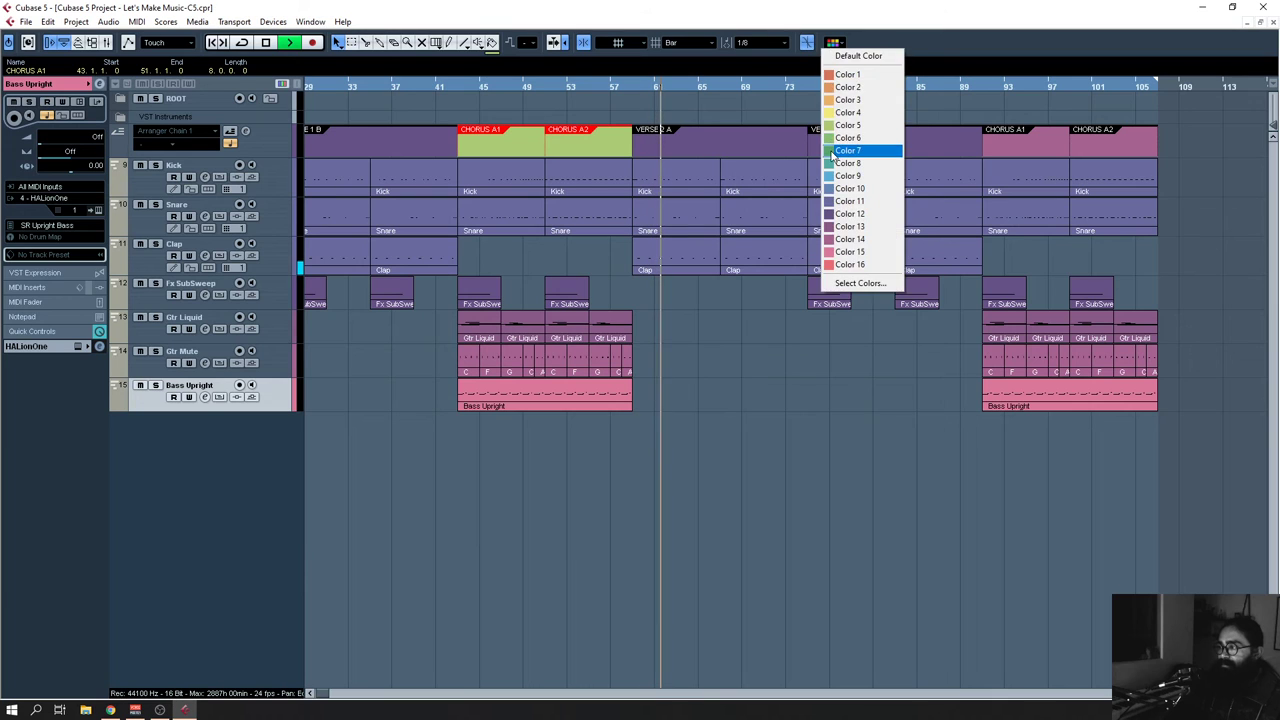
pyautogui.click(852, 148)
# Step: Give the second pair of chorus sections, starting at bar 91, the same Color 7 in the arranger track
pyautogui.moveTo(1012, 115); pyautogui.dragTo(1107, 149)
pyautogui.click(833, 42)
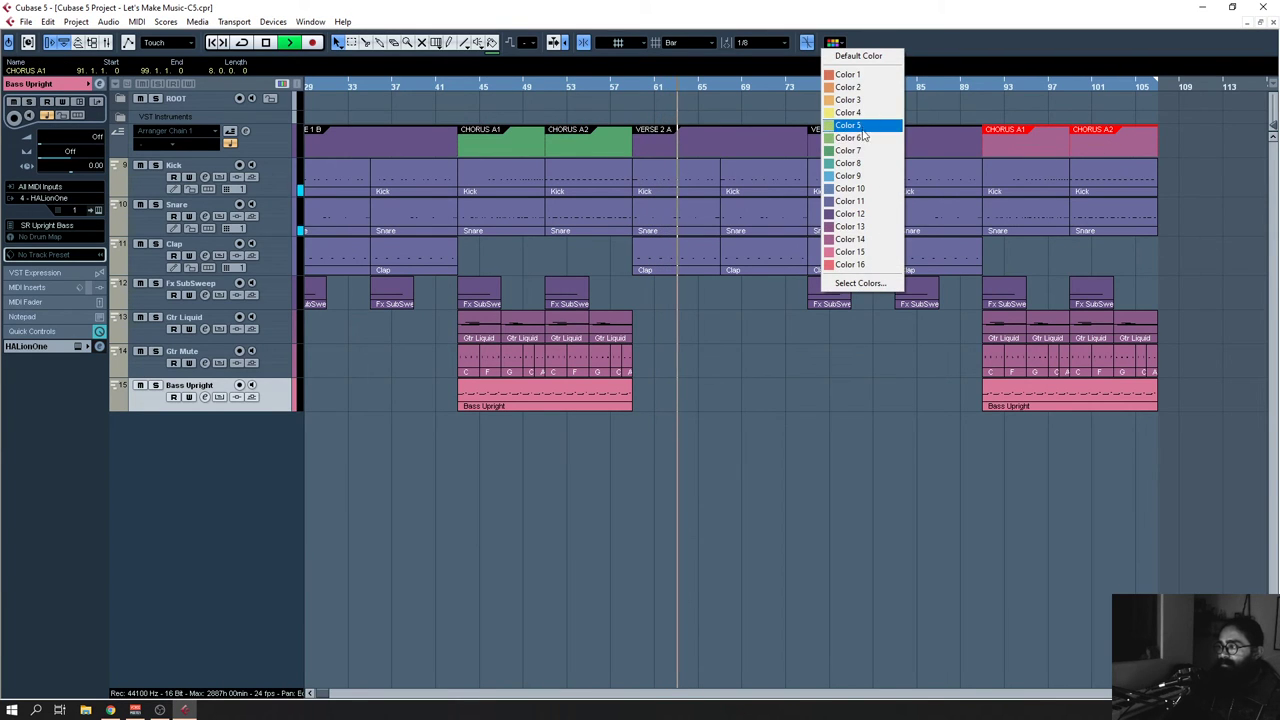
pyautogui.click(857, 150)
pyautogui.click(868, 391)
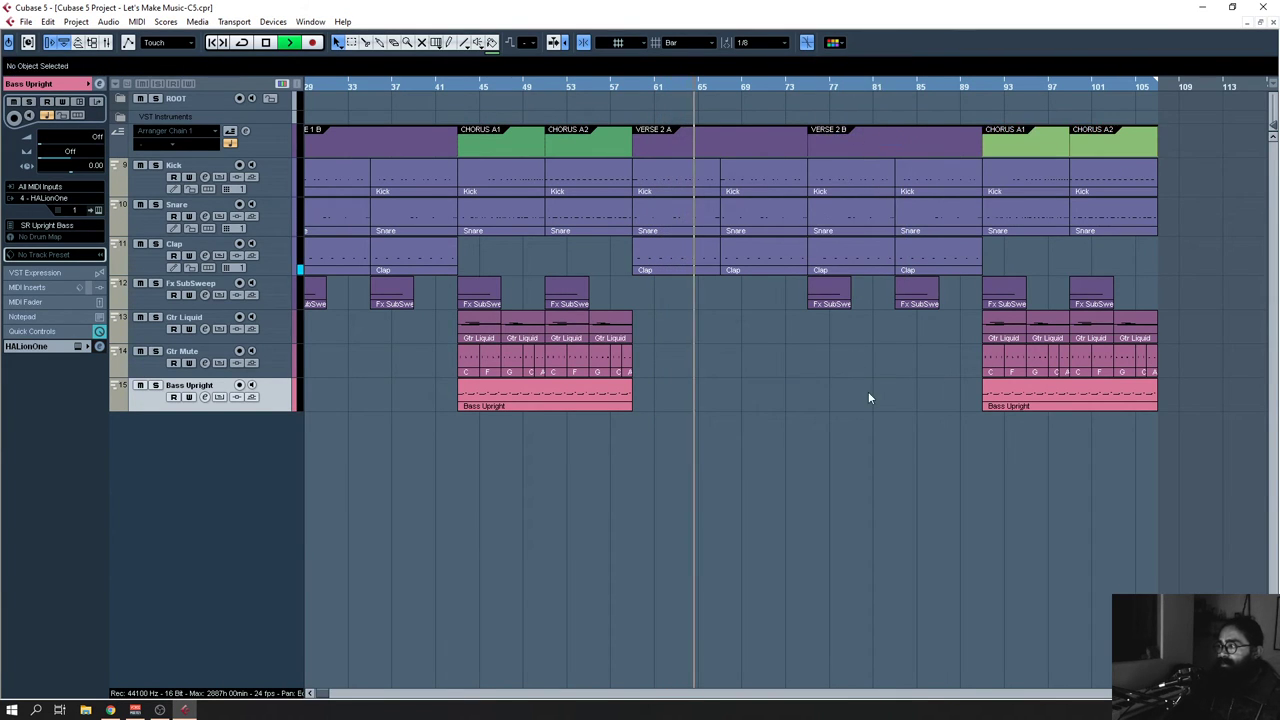
pyautogui.moveTo(1045, 110); pyautogui.dragTo(1103, 148)
pyautogui.click(833, 42)
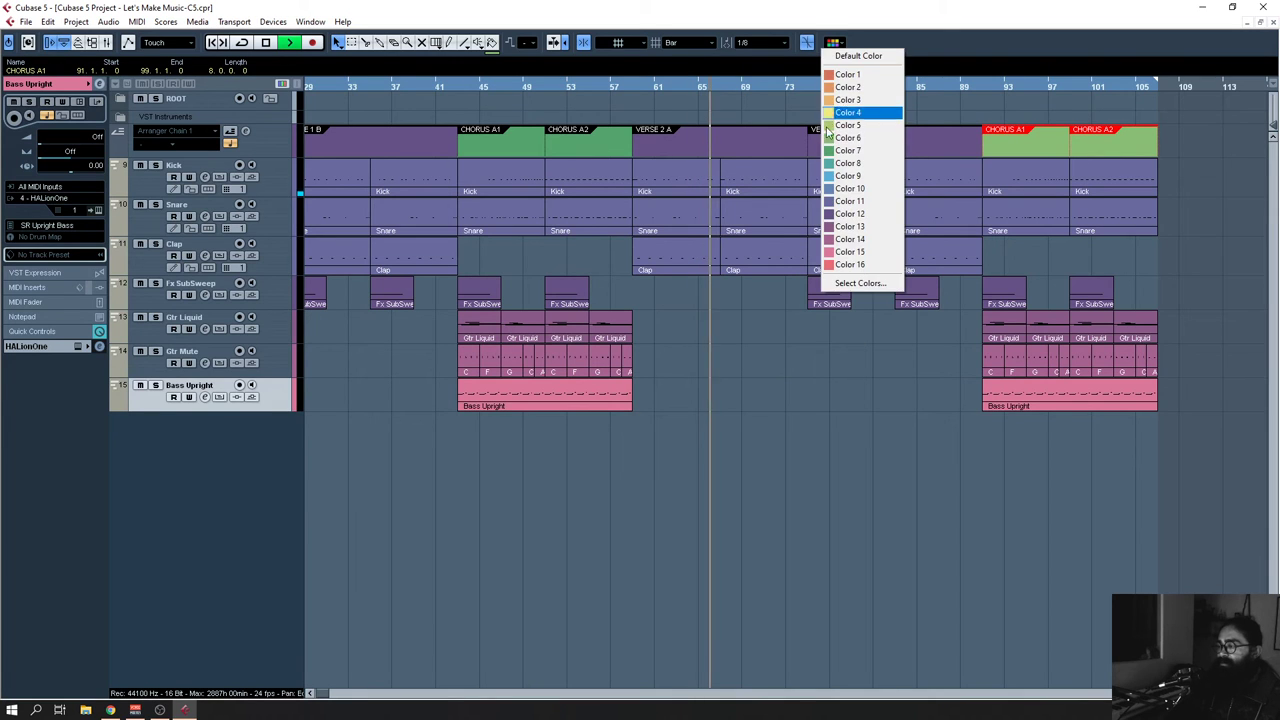
pyautogui.click(840, 152)
pyautogui.click(850, 509)
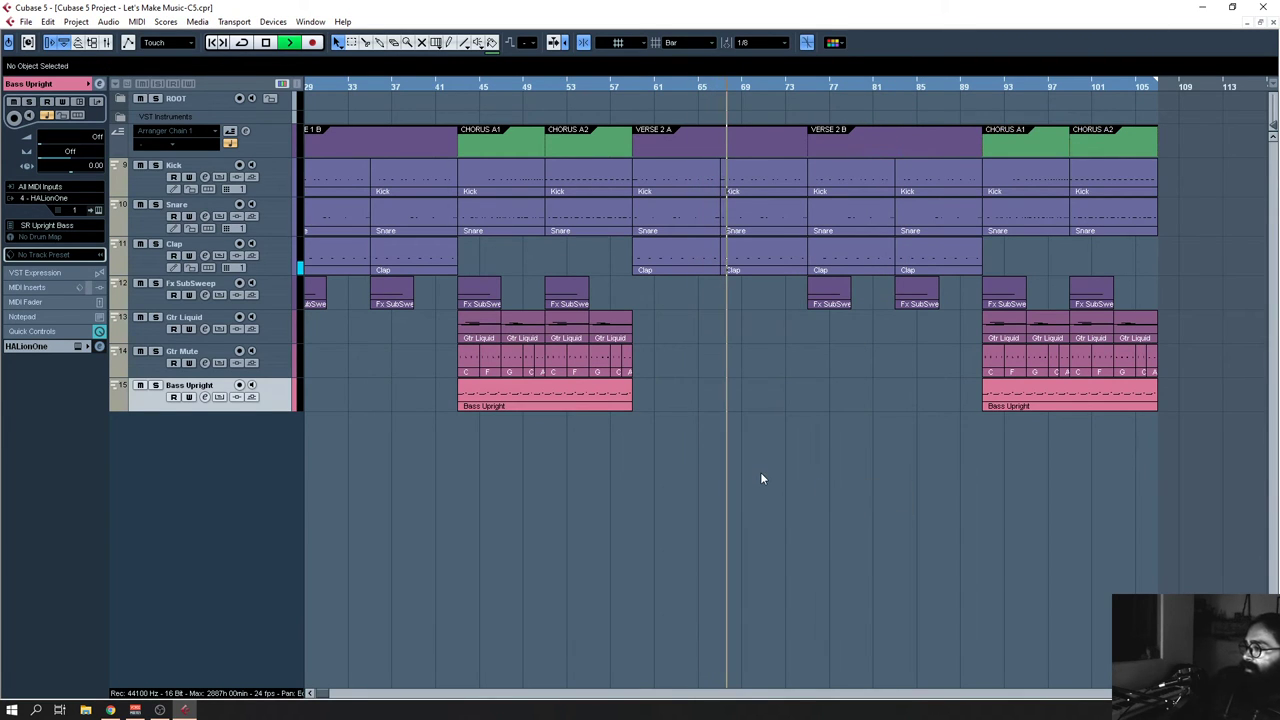
# Step: Stop playback and bring the whole song arrangement into view
pyautogui.hscroll(-4, 700, 470)
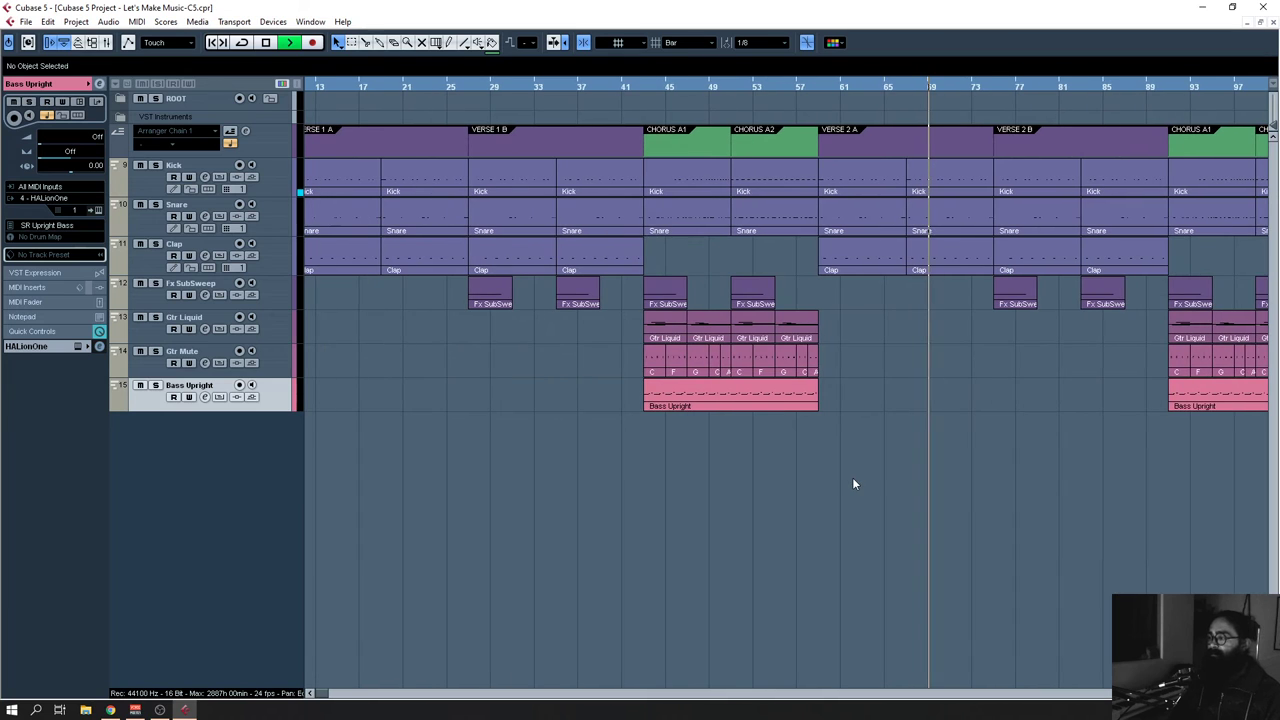
pyautogui.press('space')
pyautogui.hscroll(-2, 900, 396)
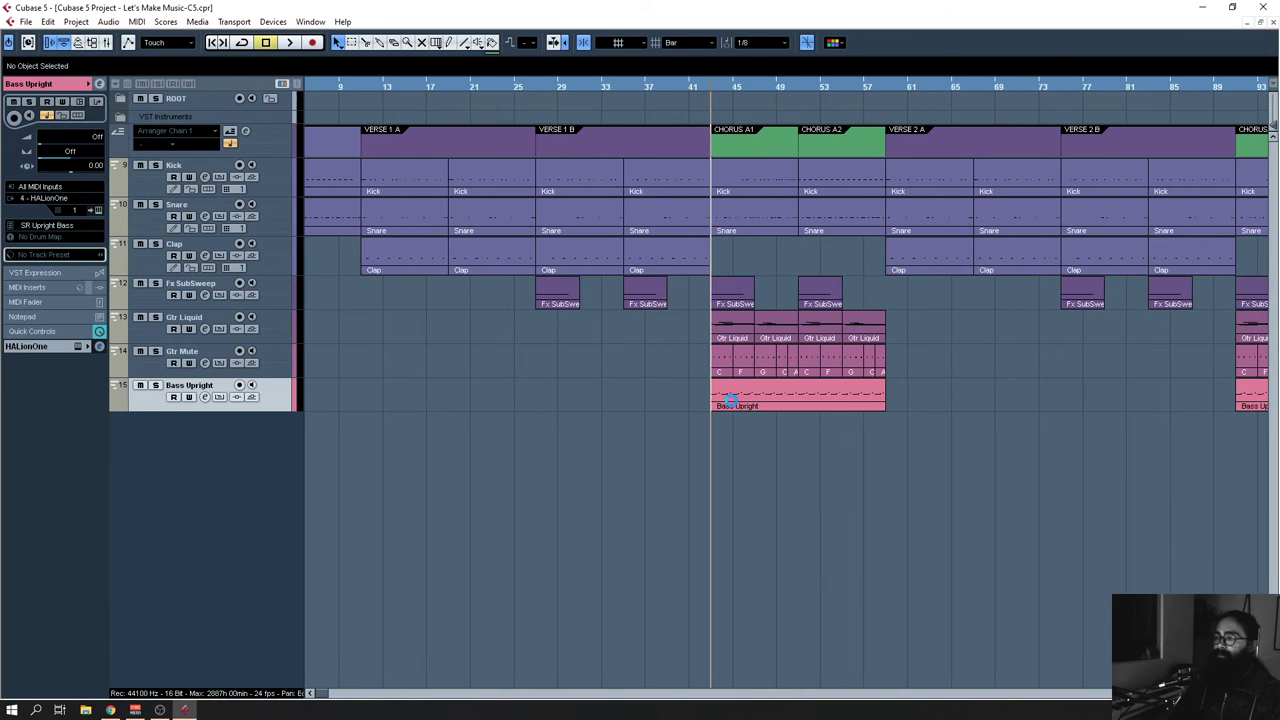
pyautogui.hscroll(-2, 920, 450)
pyautogui.press('g')
pyautogui.press('g')
pyautogui.press('g')
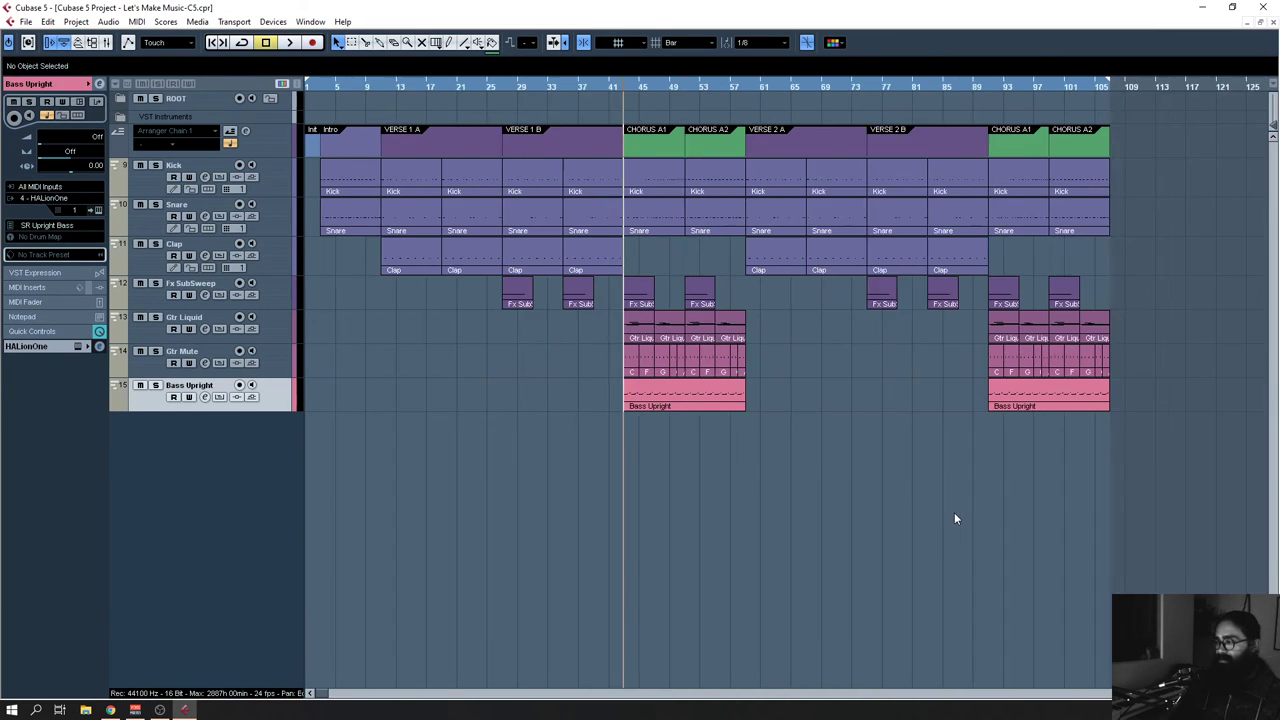
# Step: Play the song from the intro and examine the drum parts up close through to Verse 1 A
pyautogui.click(319, 87)
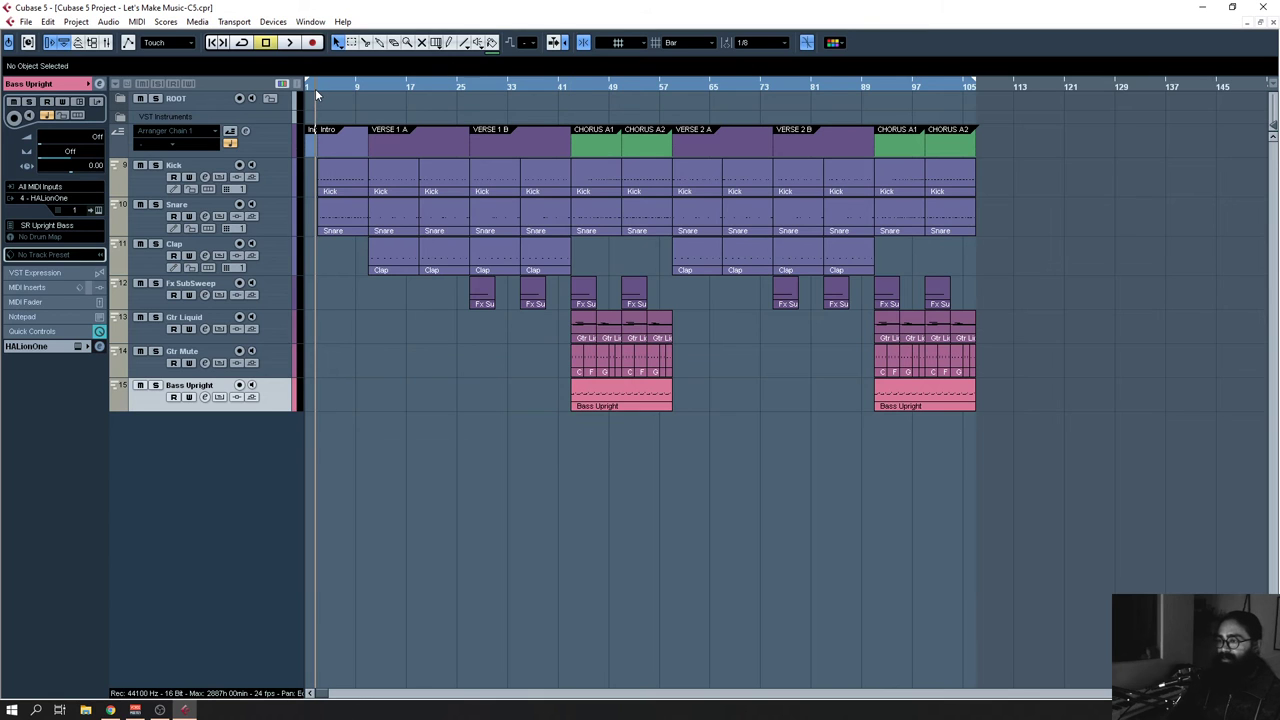
pyautogui.press('space')
pyautogui.press('h')
pyautogui.press('h')
pyautogui.press('h')
pyautogui.press('h')
pyautogui.press('h')
pyautogui.press('h')
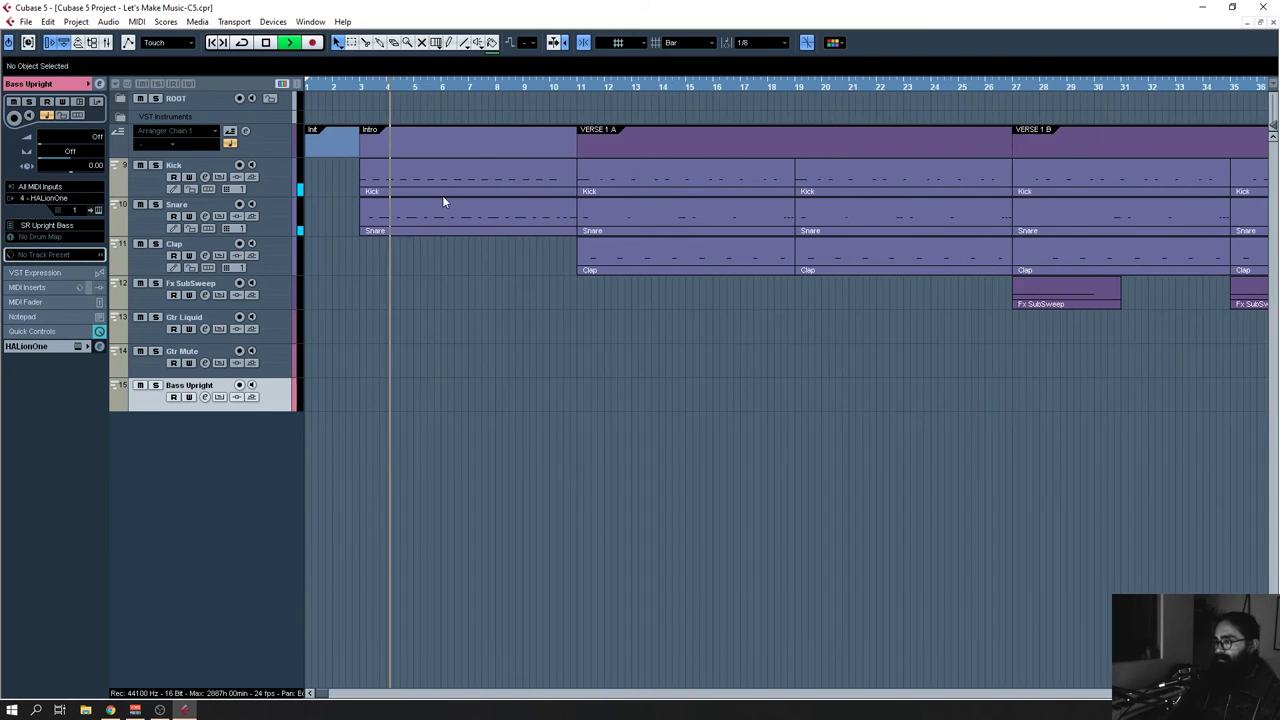
pyautogui.hscroll(5, 679, 462)
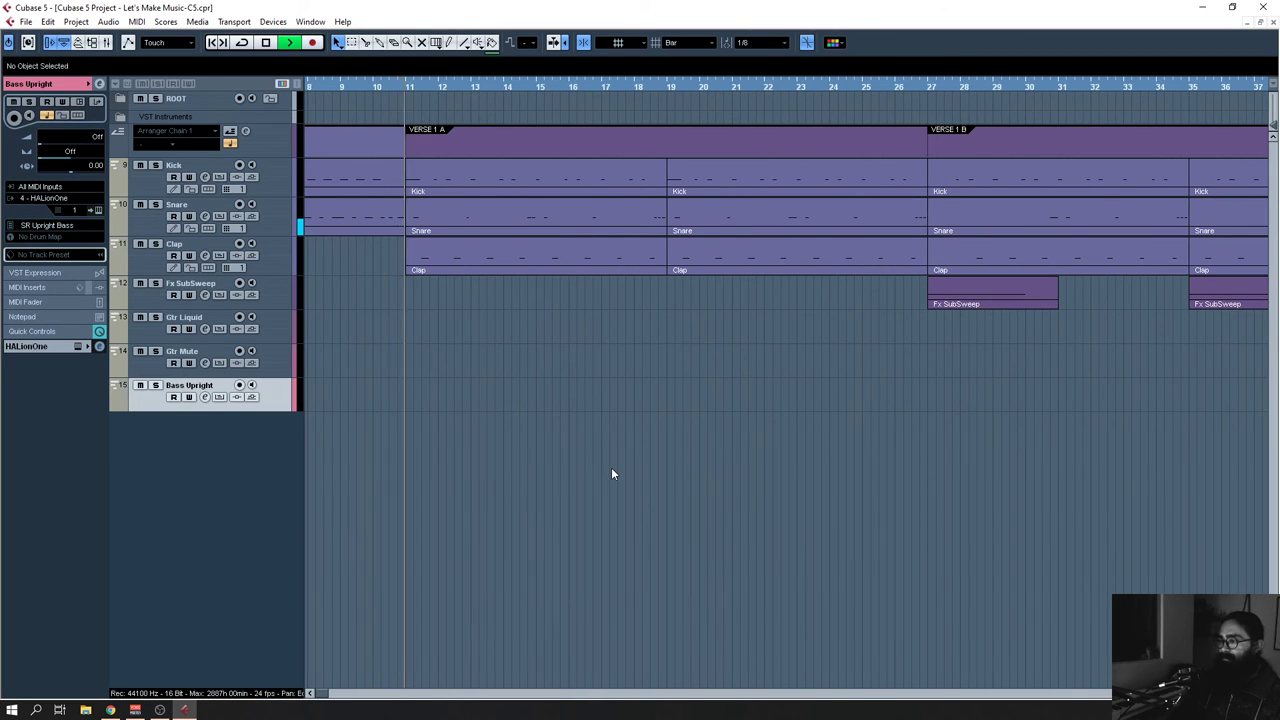
# Step: Play from bar 25 into Verse 1 B with the first choruses in view, and stop playback
pyautogui.press('g')
pyautogui.press('g')
pyautogui.press('g')
pyautogui.press('g')
pyautogui.press('g')
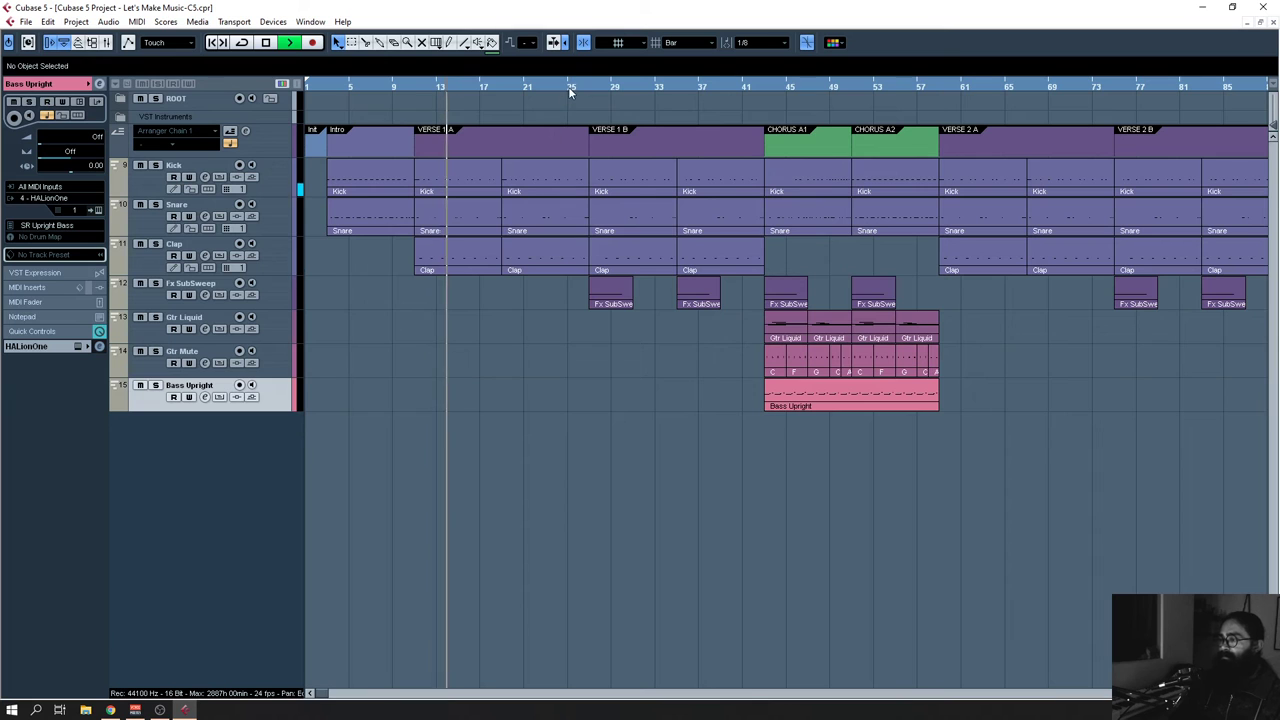
pyautogui.moveTo(567, 86); pyautogui.dragTo(783, 591)
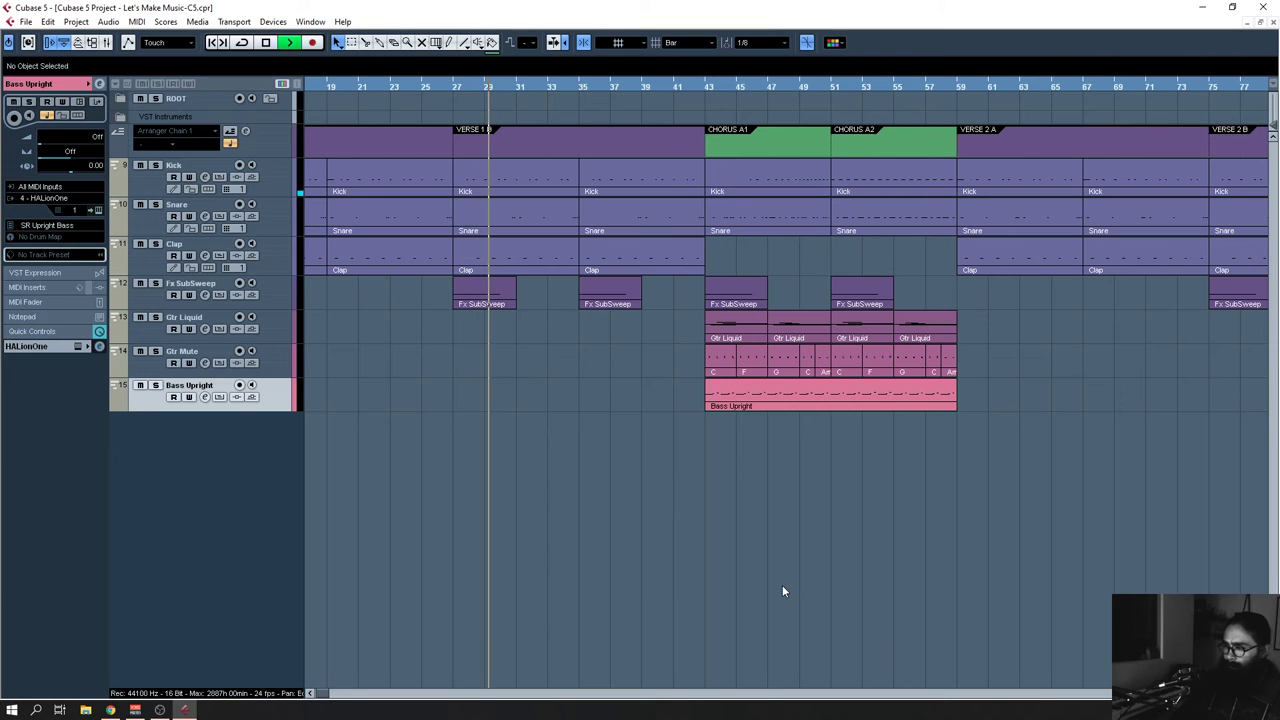
pyautogui.press('space')
# Step: Load the Prologue synth into VST instrument slot 5 and create a MIDI track assigned to it
pyautogui.press('F11')
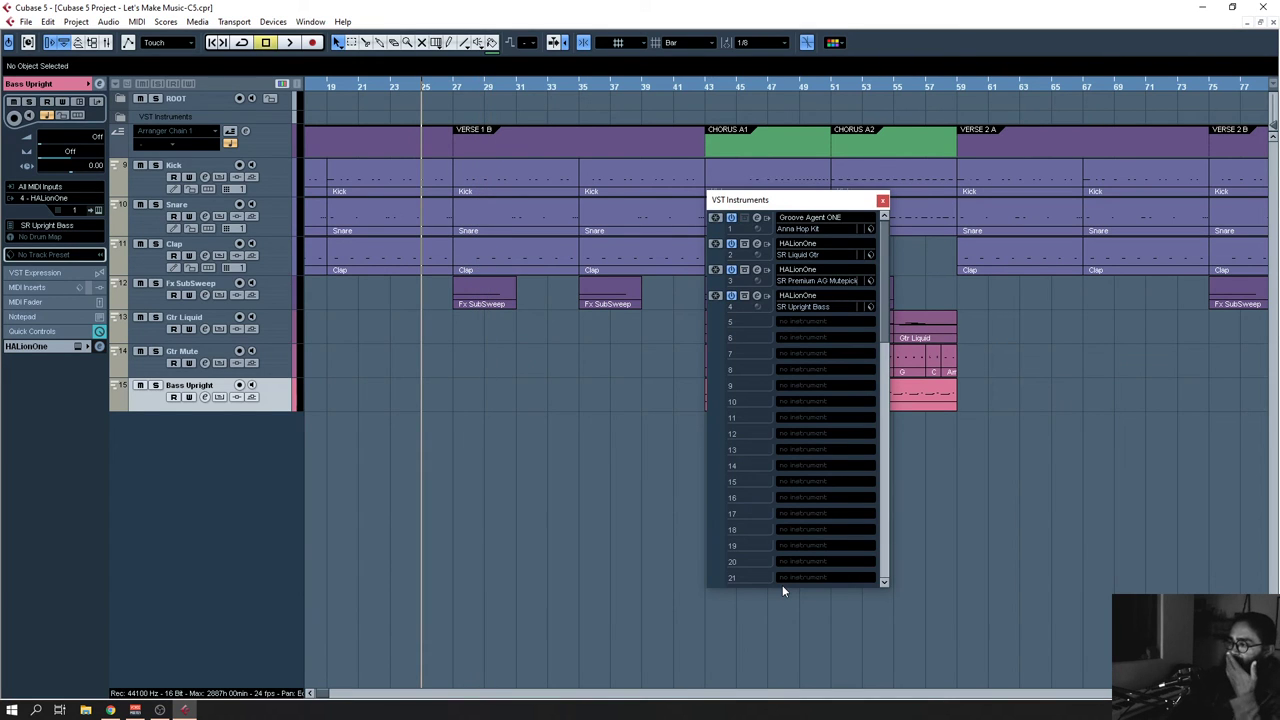
pyautogui.click(831, 321)
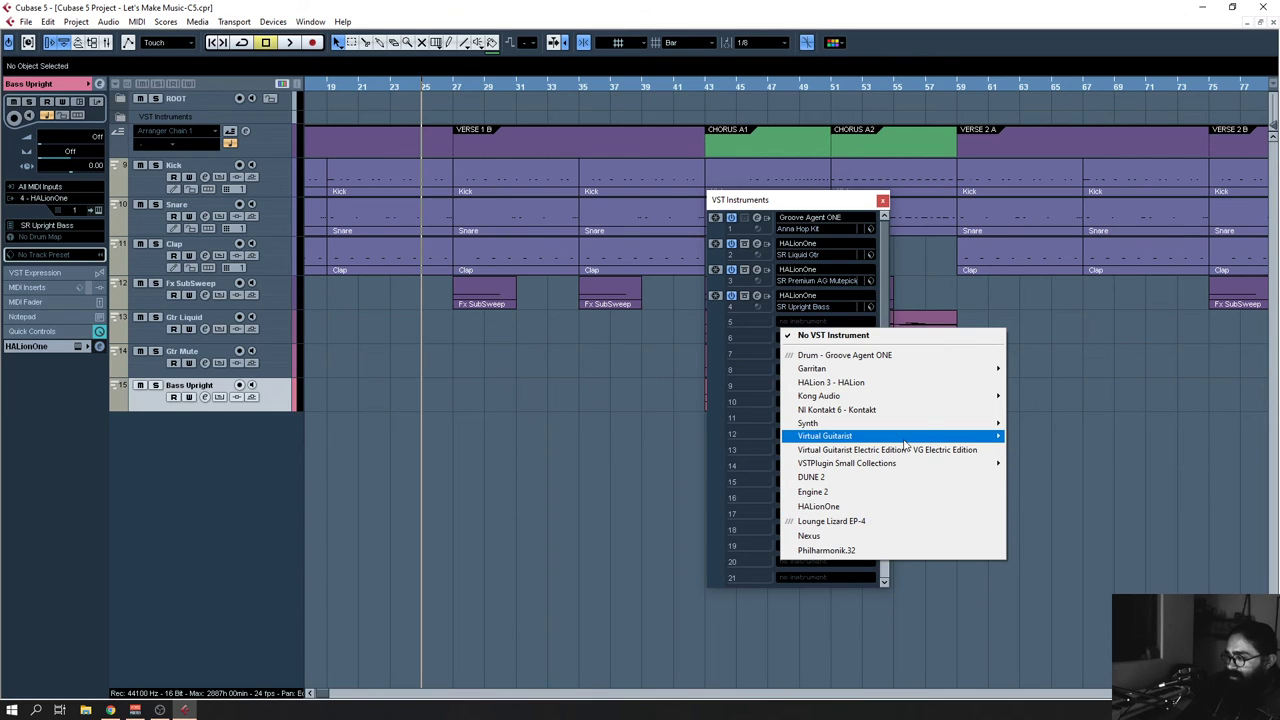
pyautogui.moveTo(904, 442)
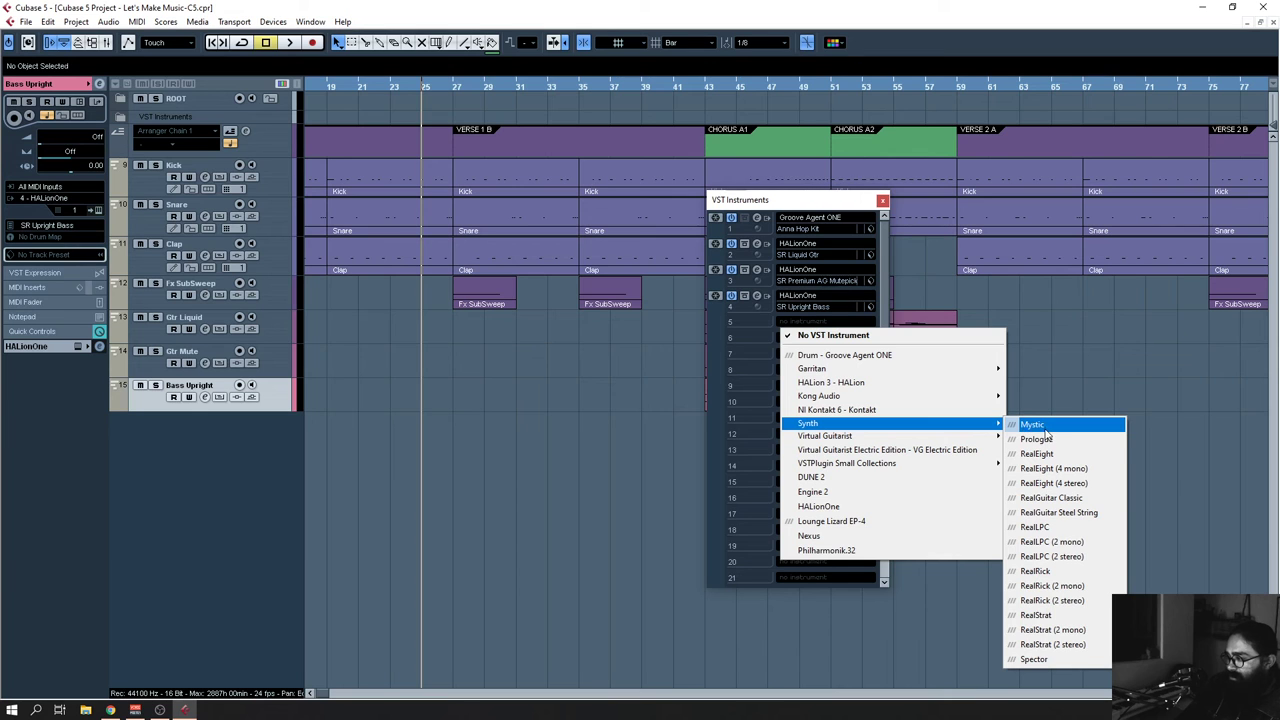
pyautogui.click(1045, 439)
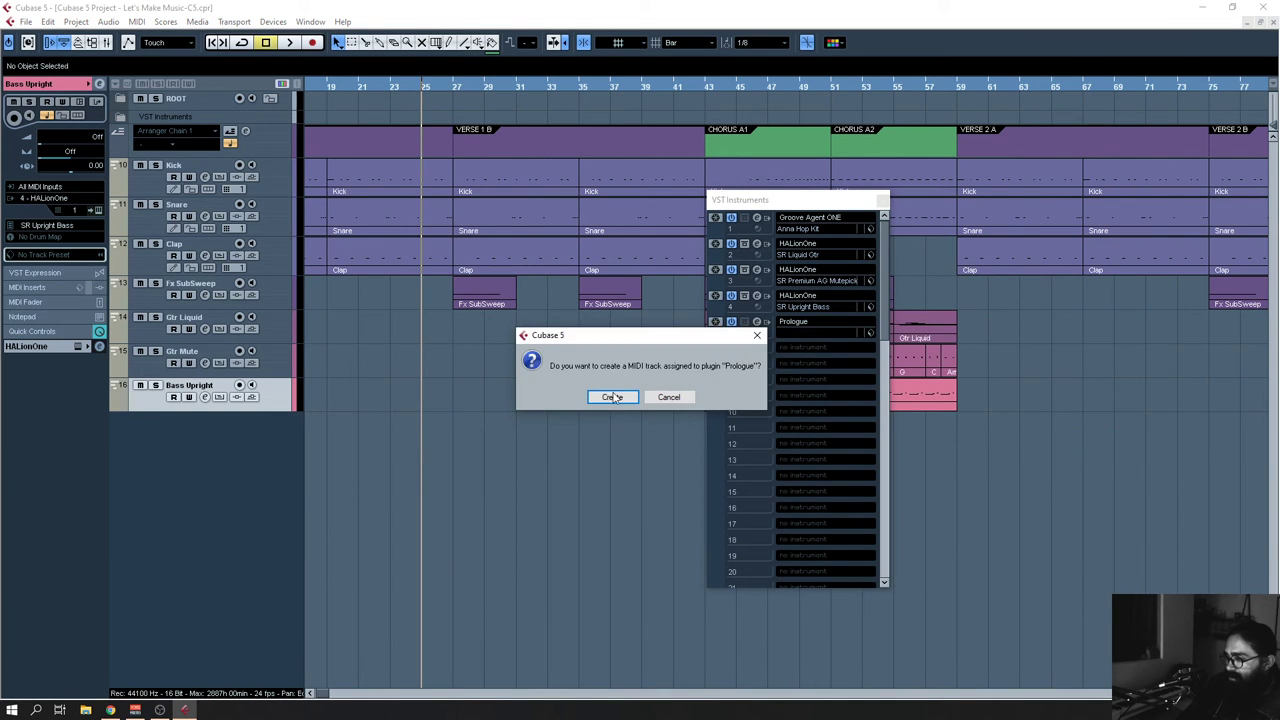
pyautogui.click(612, 397)
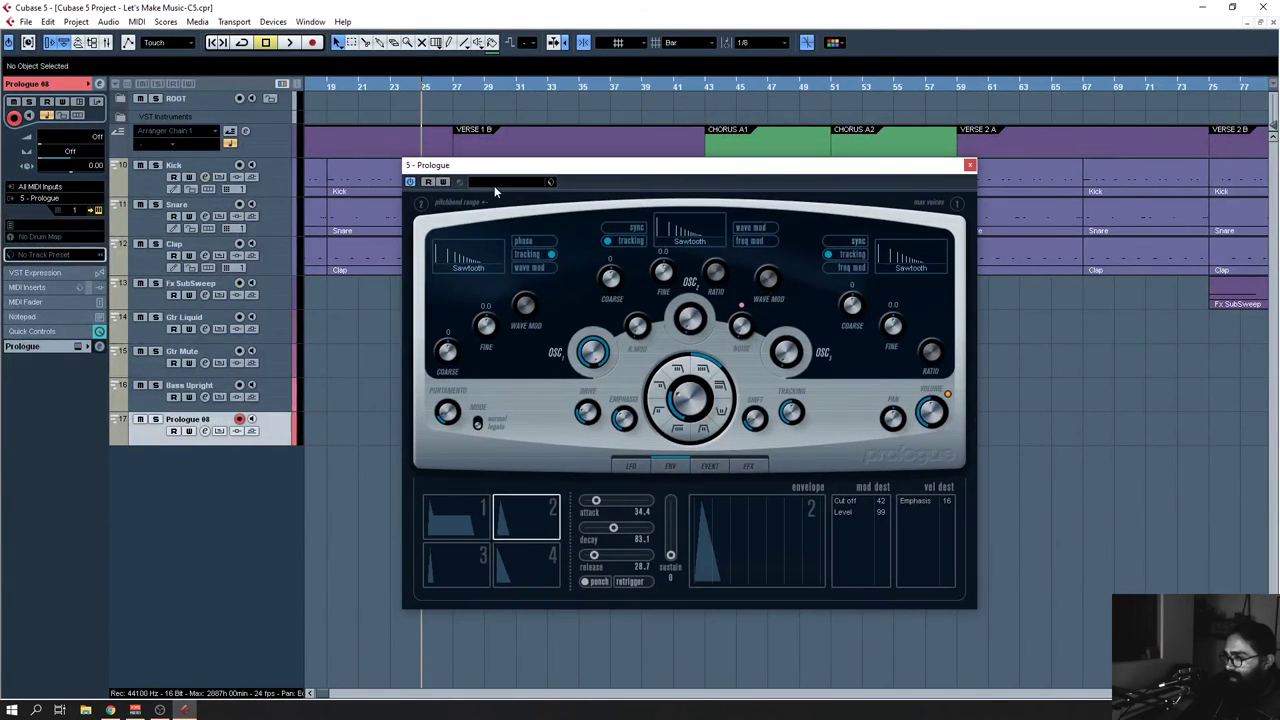
# Step: Load Prologue's A Small Square preset, rename its track Fx Lead, and close the VST Instruments rack
pyautogui.click(494, 185)
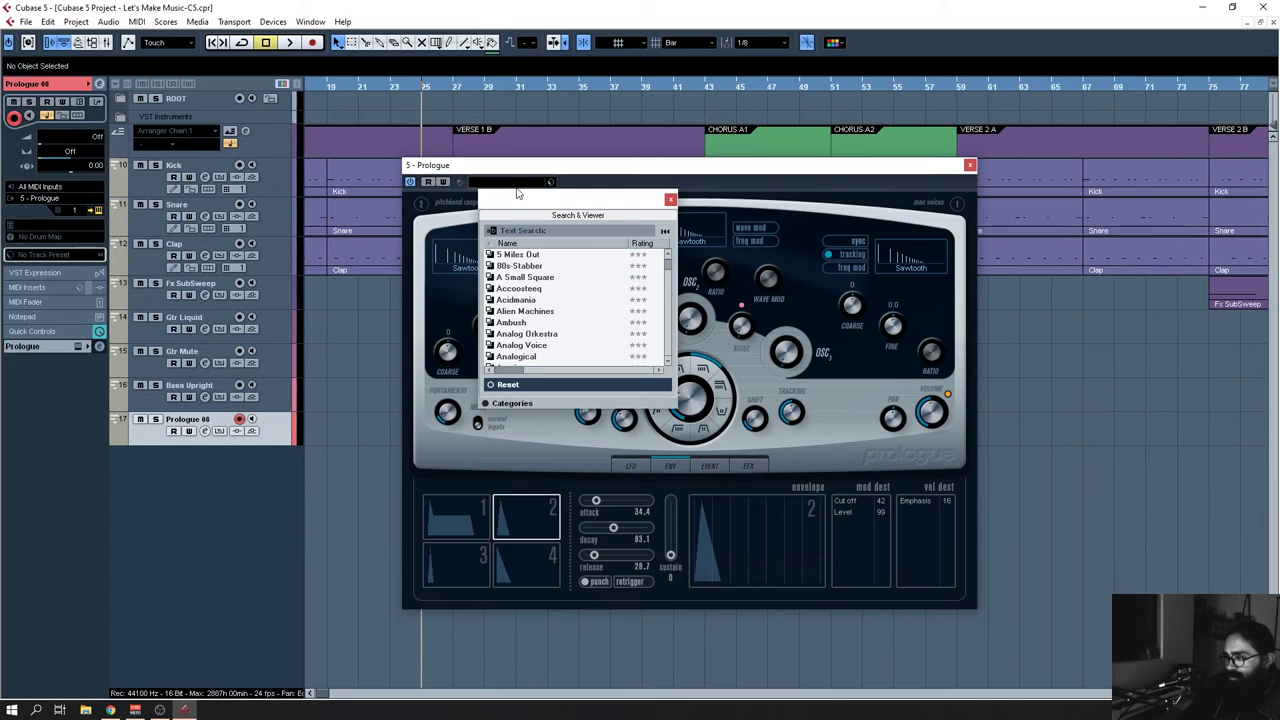
pyautogui.click(535, 277)
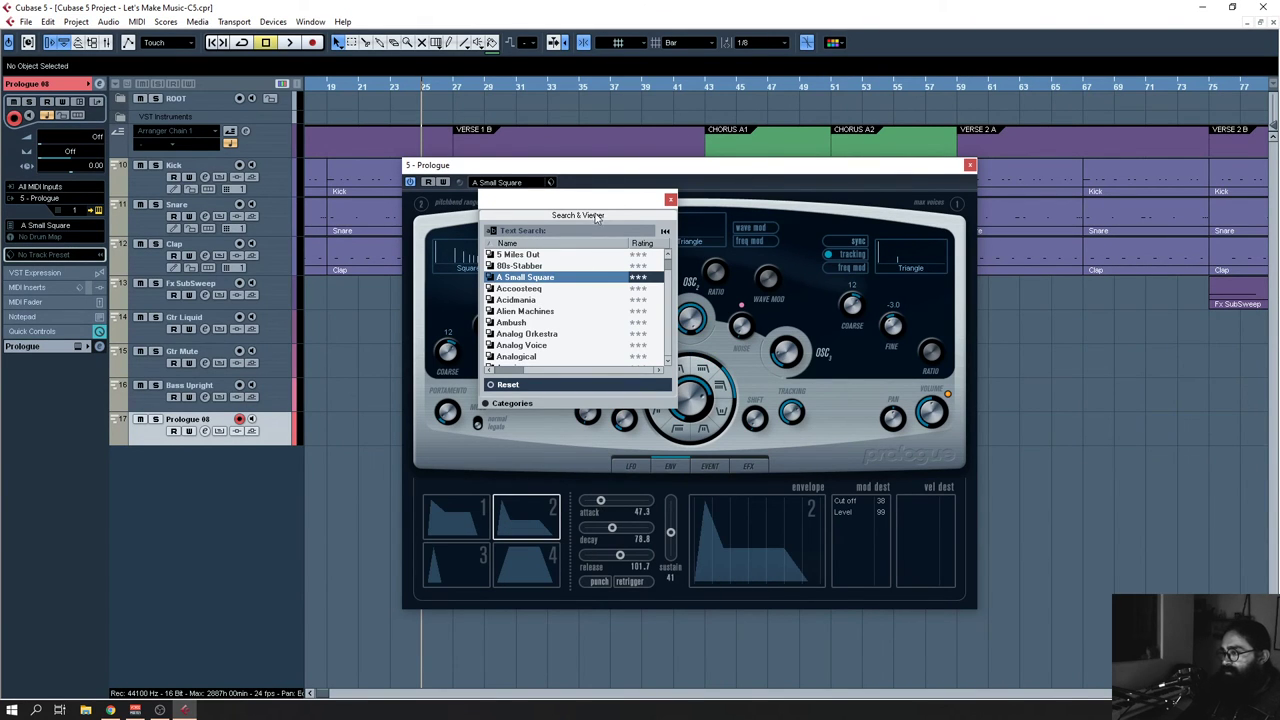
pyautogui.click(670, 200)
pyautogui.moveTo(737, 165); pyautogui.dragTo(957, 142)
pyautogui.click(881, 202)
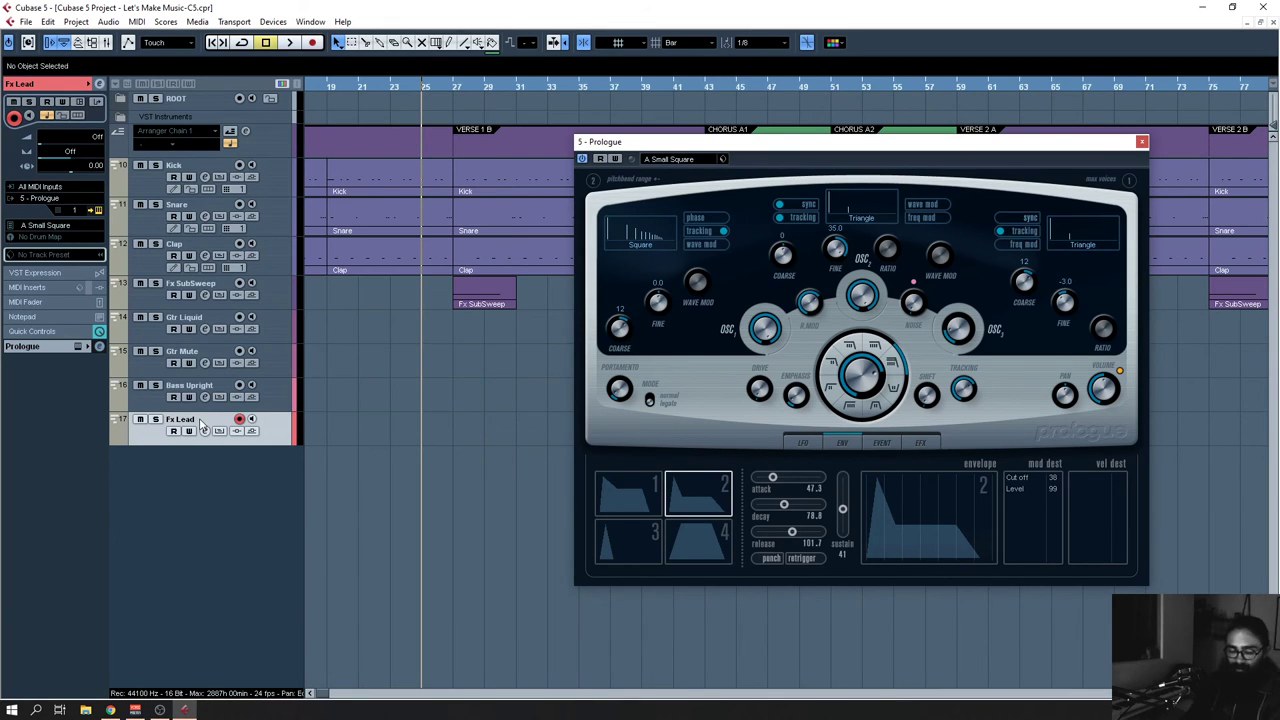
# Step: Lower the Prologue channel's level to -20.81 in the mixer
pyautogui.press('F3')
pyautogui.moveTo(625, 361); pyautogui.dragTo(615, 363)
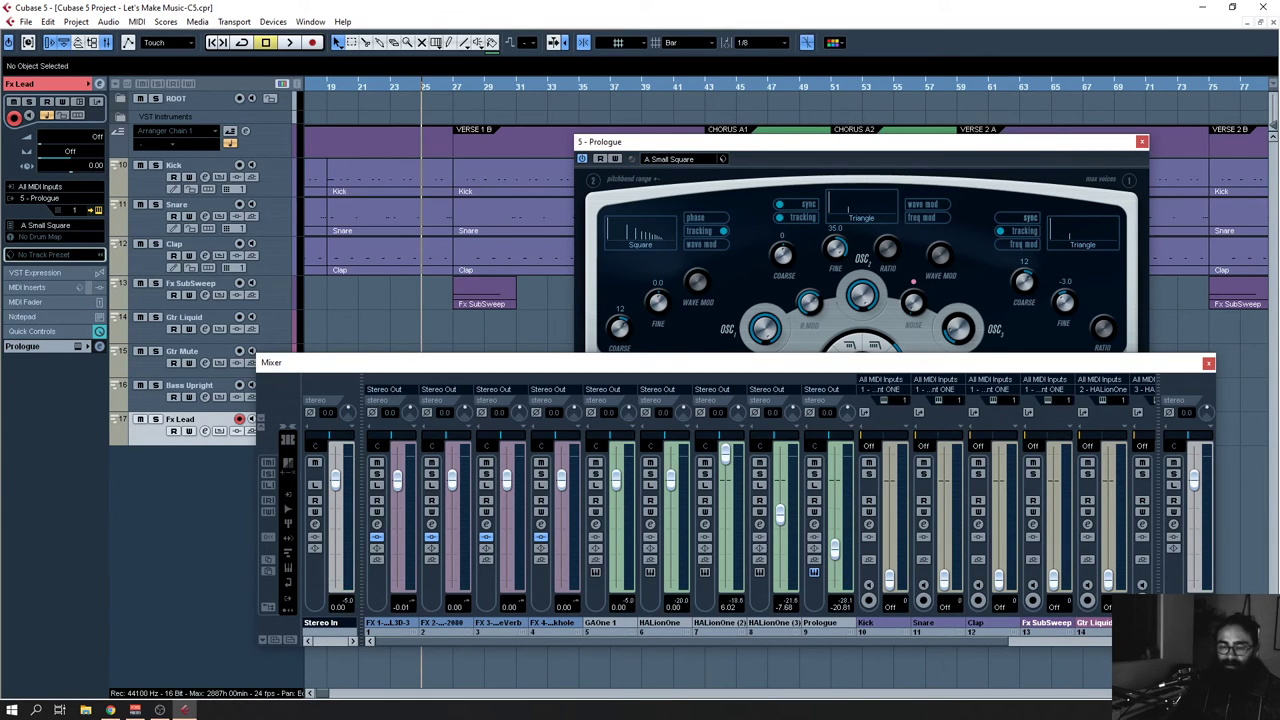
pyautogui.hotkey('alt', 'Tab')
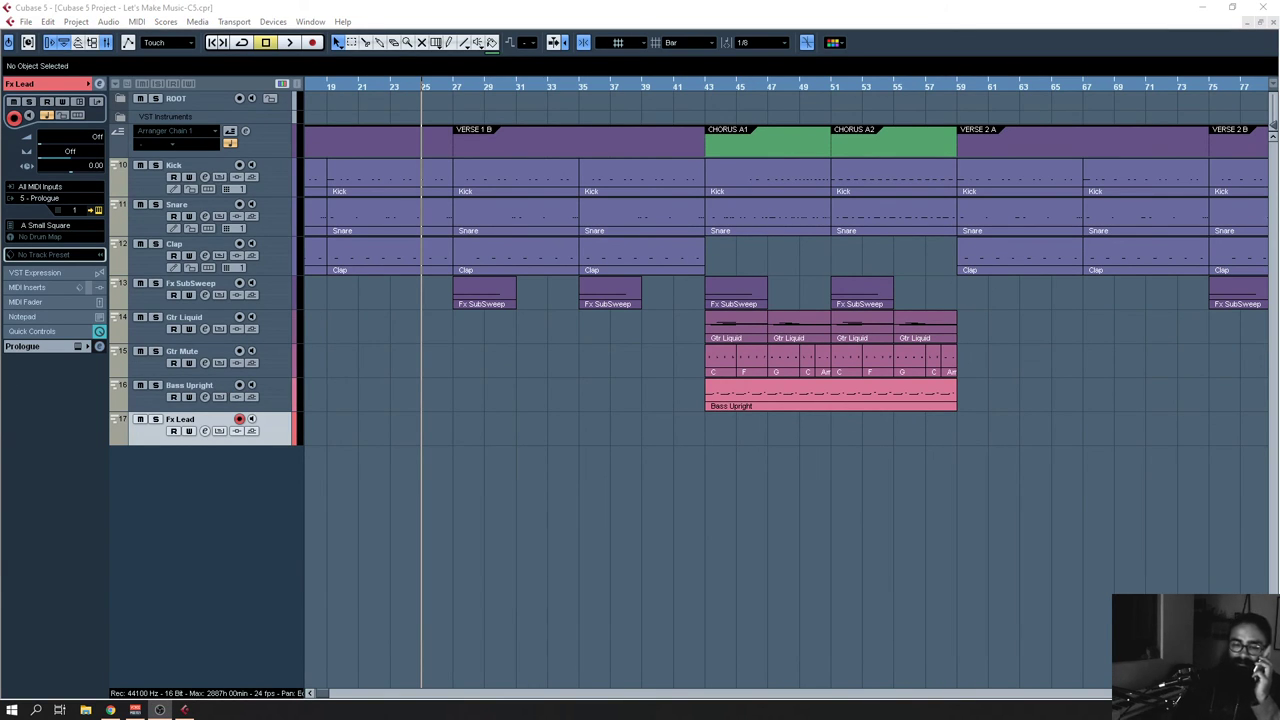
pyautogui.click(421, 479)
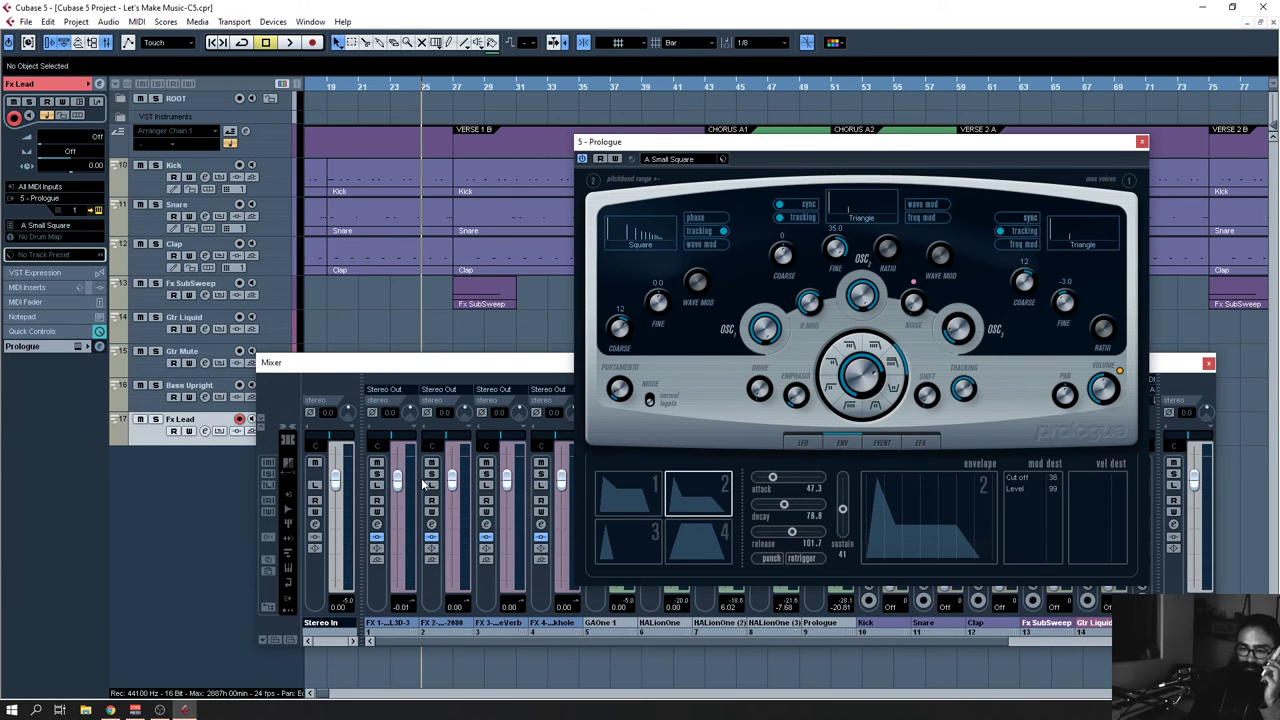
# Step: Play the song from bar 25 to try out the Fx Lead sound, with the Prologue window moved off the chorus sections
pyautogui.press('space')
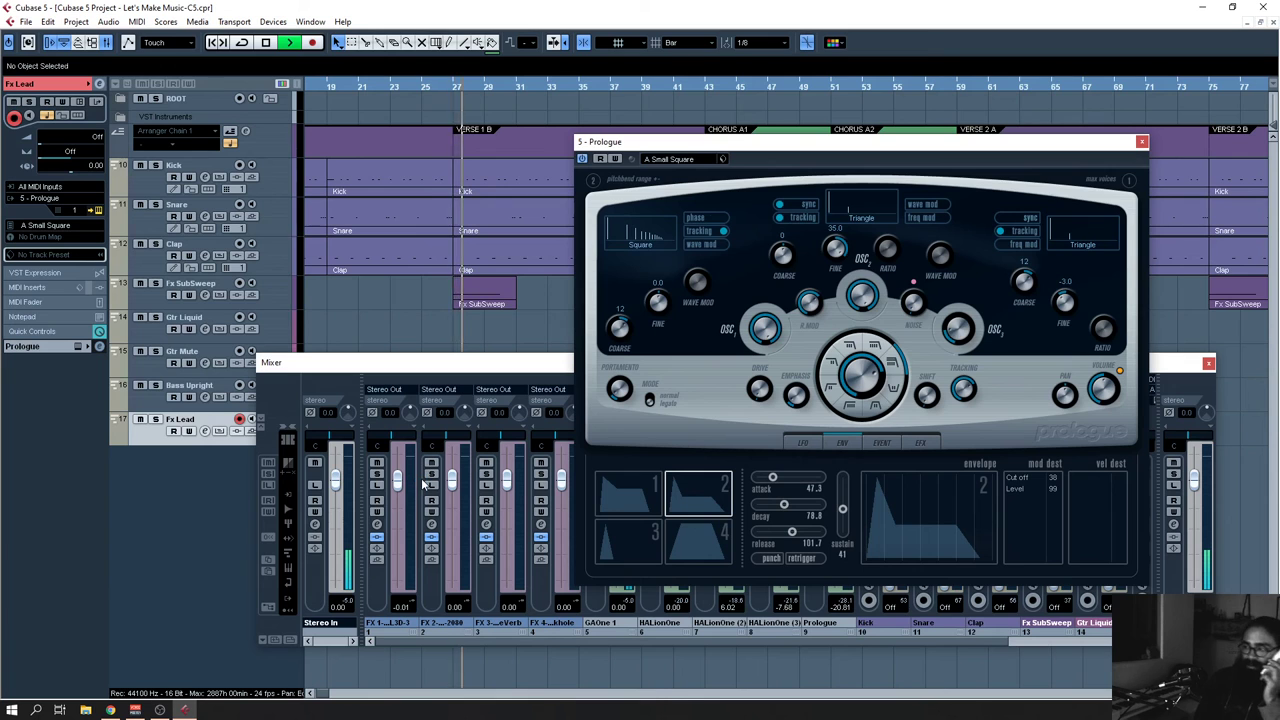
pyautogui.moveTo(890, 141); pyautogui.dragTo(360, 258)
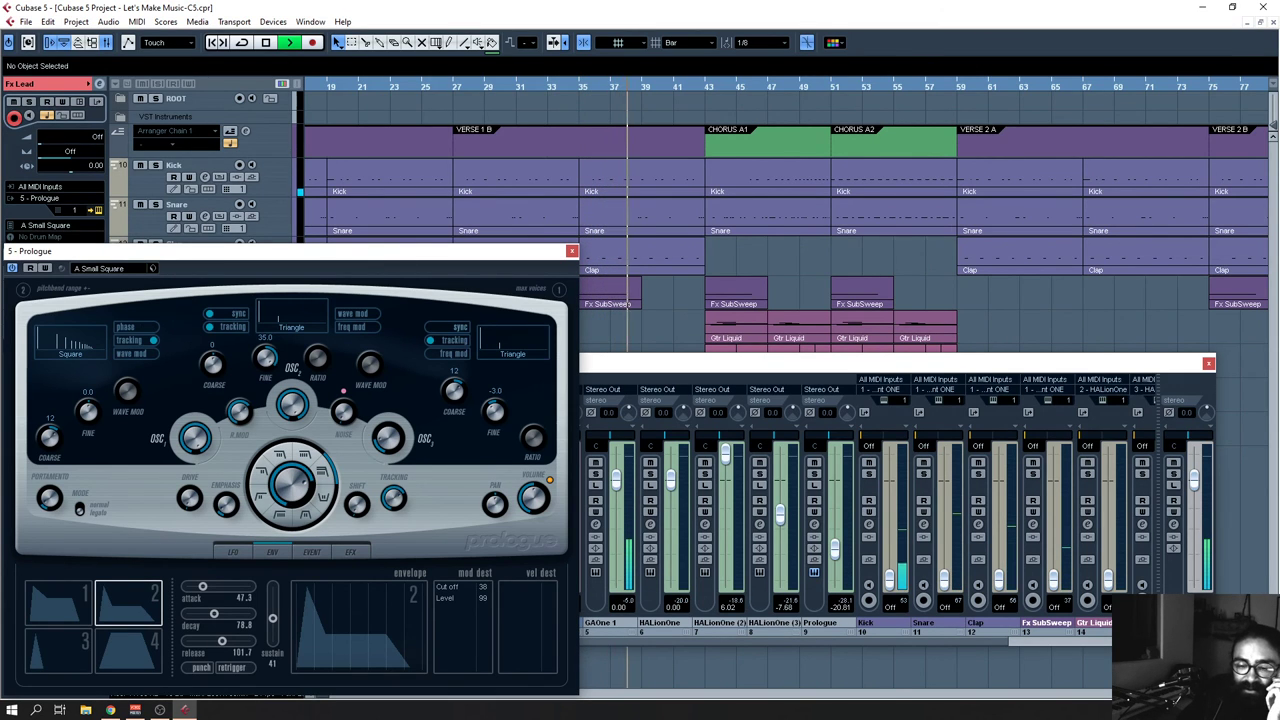
pyautogui.hotkey('alt', 'Tab')
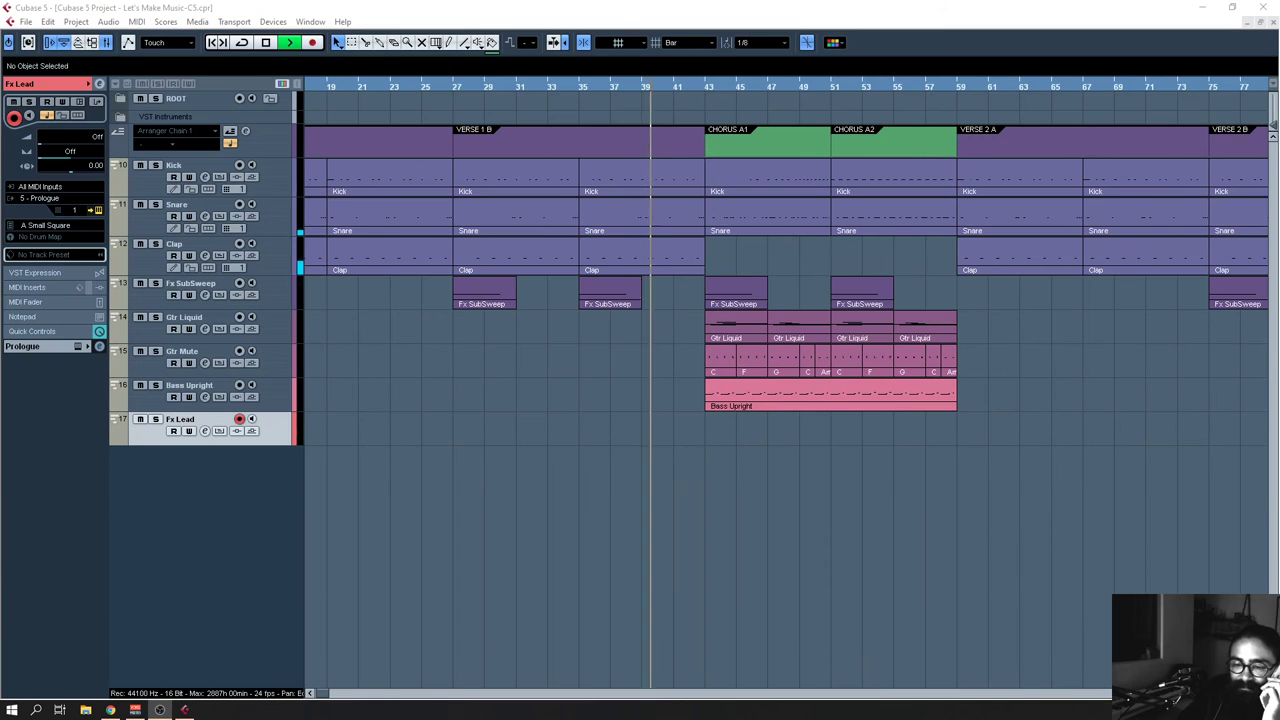
pyautogui.click(400, 456)
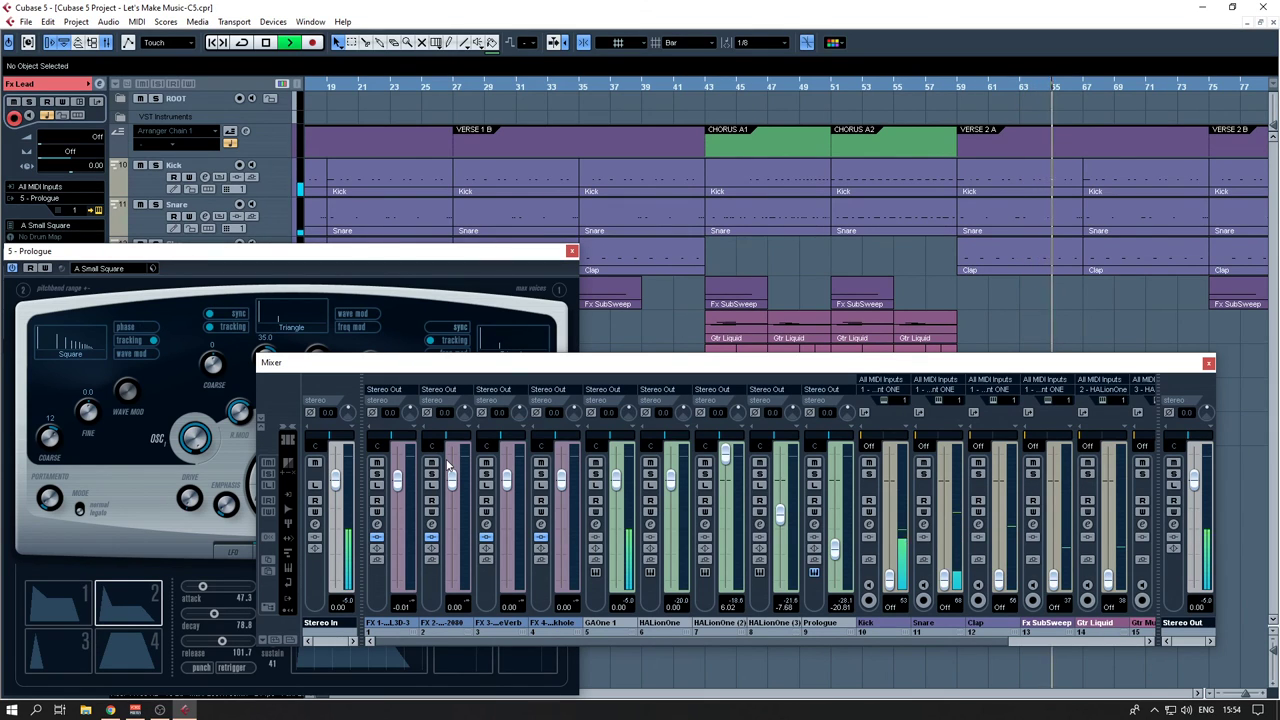
pyautogui.press('space')
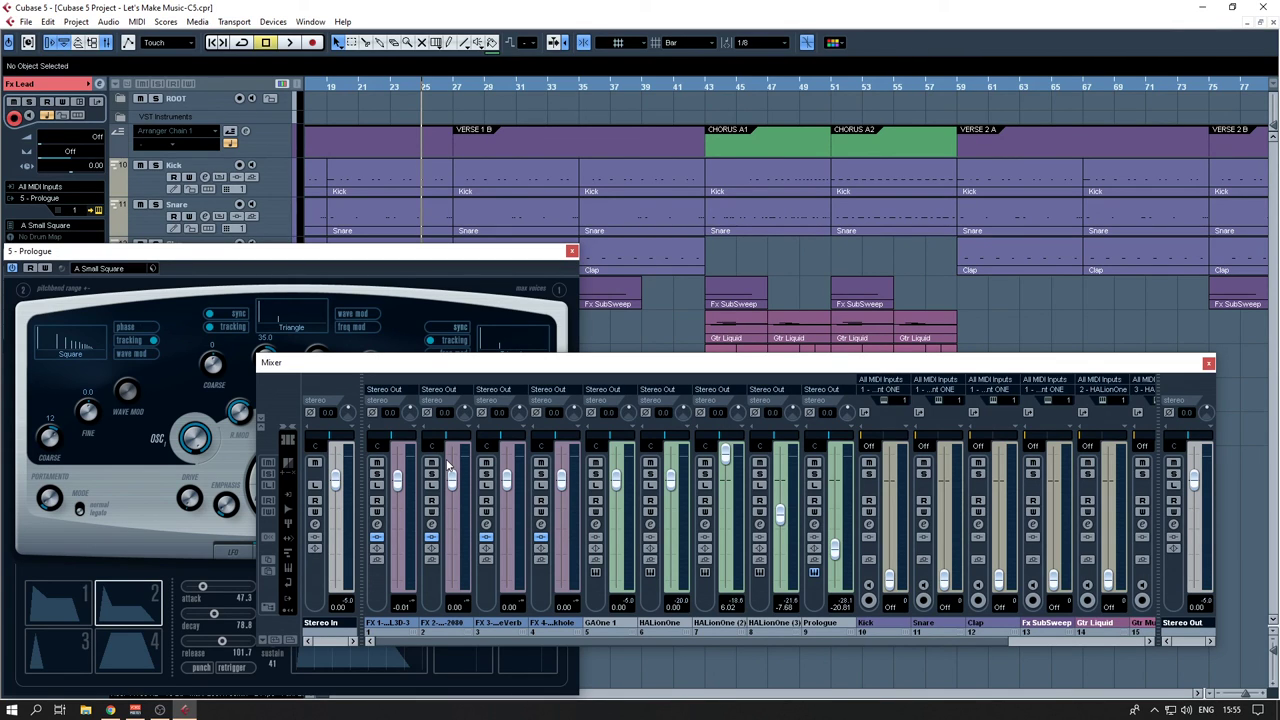
pyautogui.press('space')
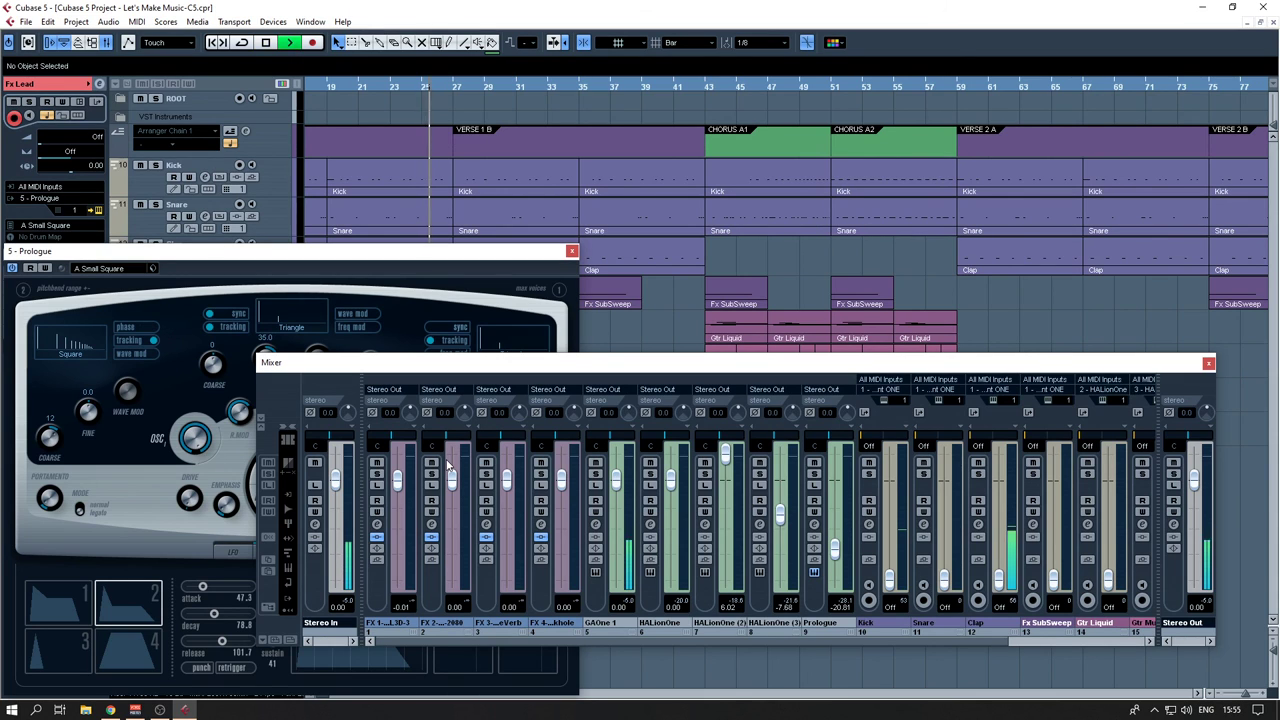